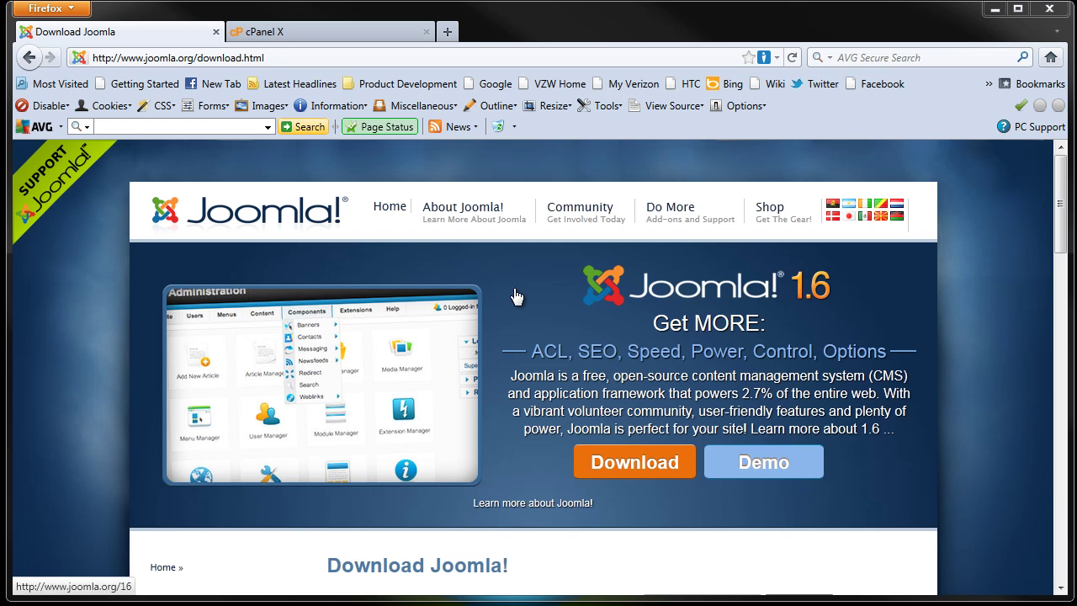
Step: Switch from the Joomla 1.6 download page to the cPanel dashboard tab
left_click(331, 35)
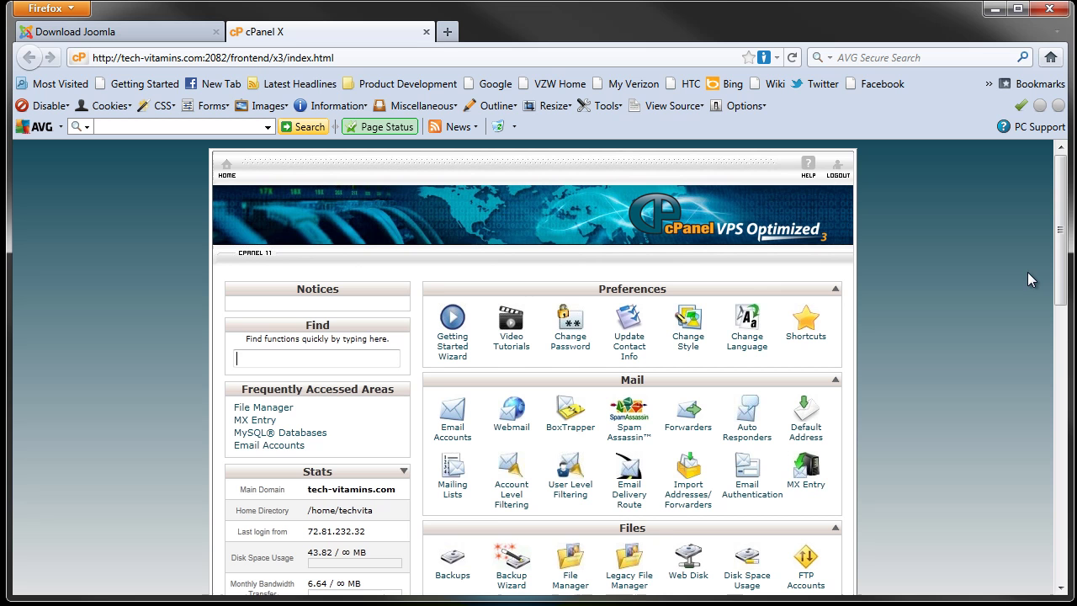
Step: Launch File Manager from the Files section to get its Web Root directory prompt
left_click_drag(1063, 198, 1062, 213)
scroll(696, 281, "down", 4)
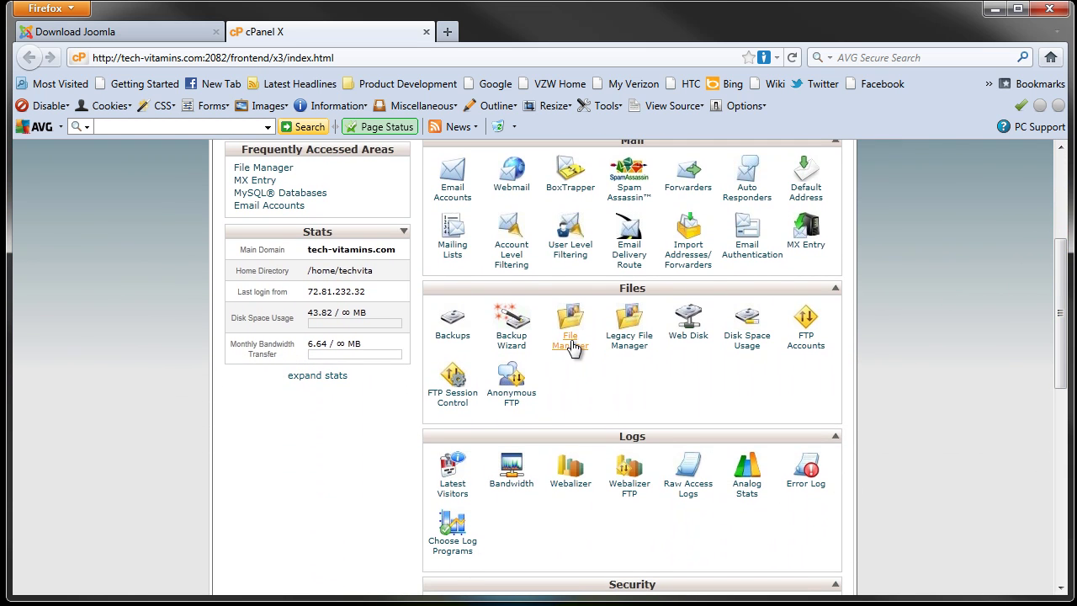
left_click(569, 340)
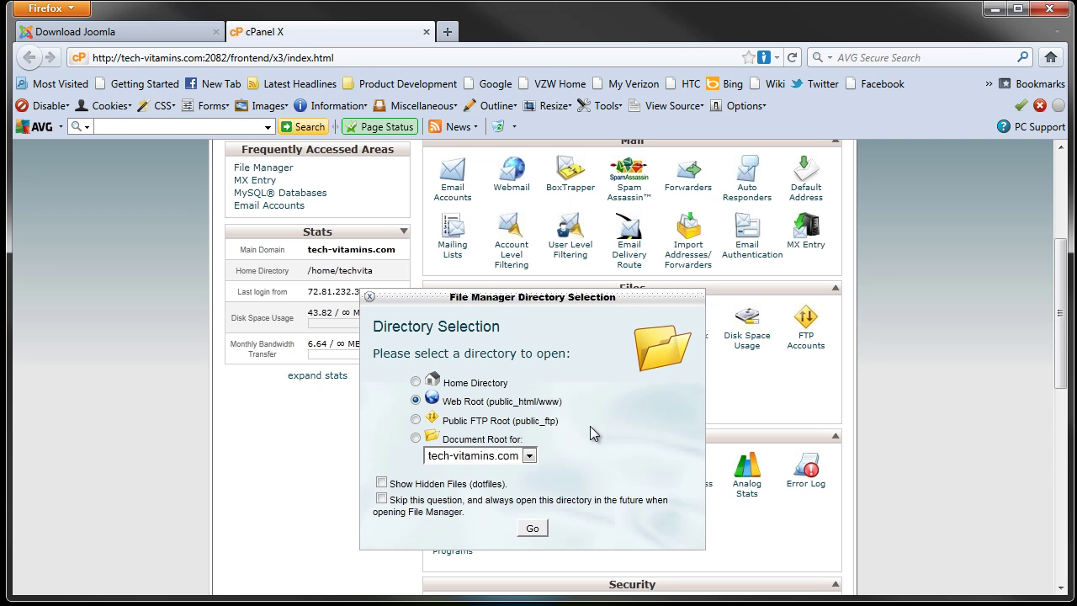
Step: Open File Manager on public_html, listing folders like administrator, cache and components
left_click(536, 529)
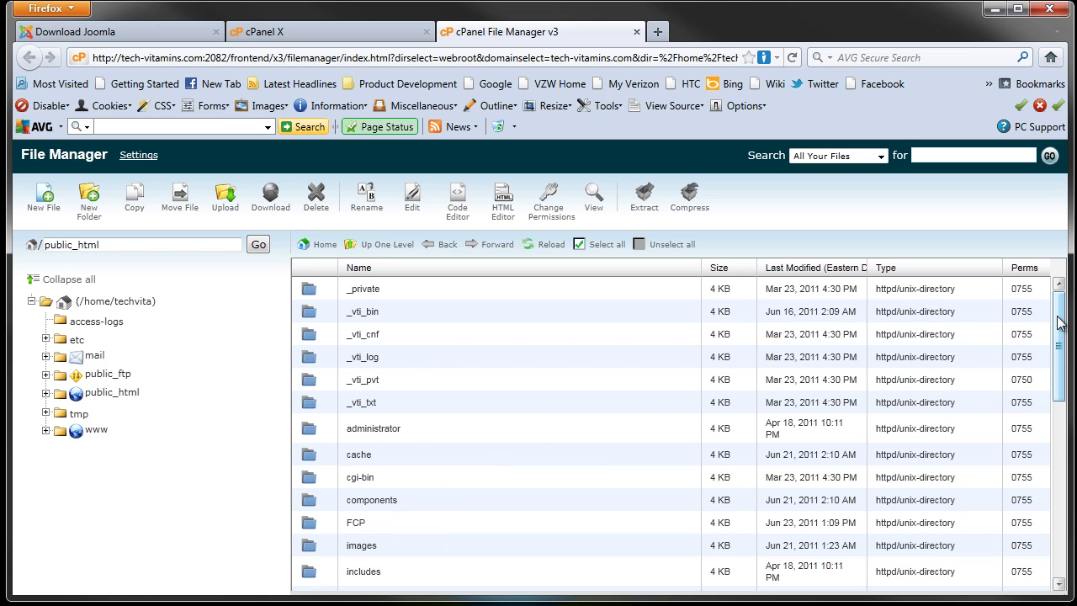
left_click_drag(1059, 324, 1062, 318)
left_click_drag(1061, 327, 1061, 290)
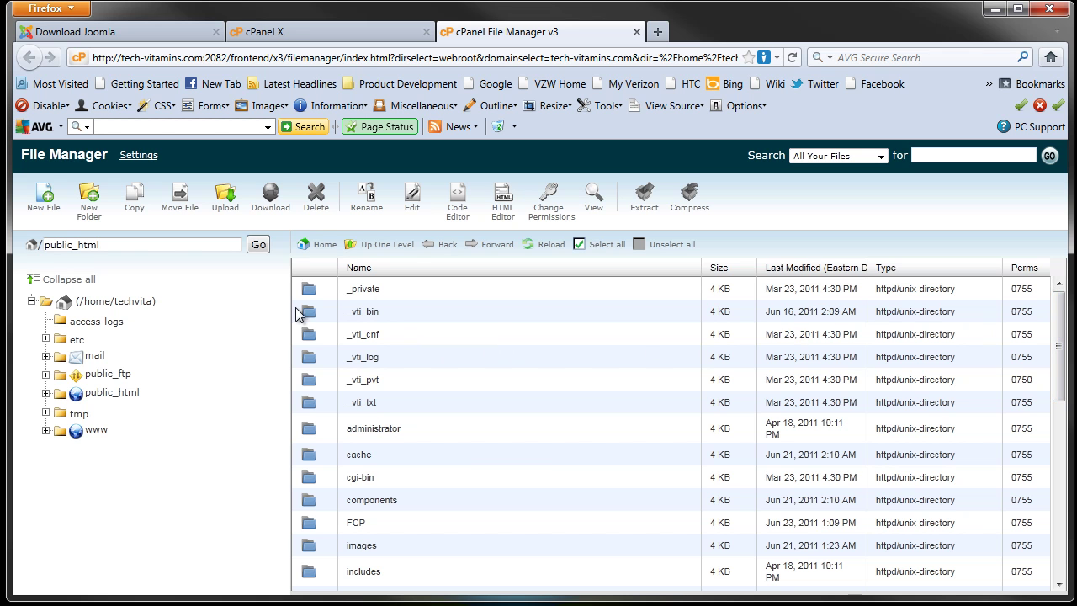
Step: Create a new folder named DemoJoomla inside public_html
left_click(92, 215)
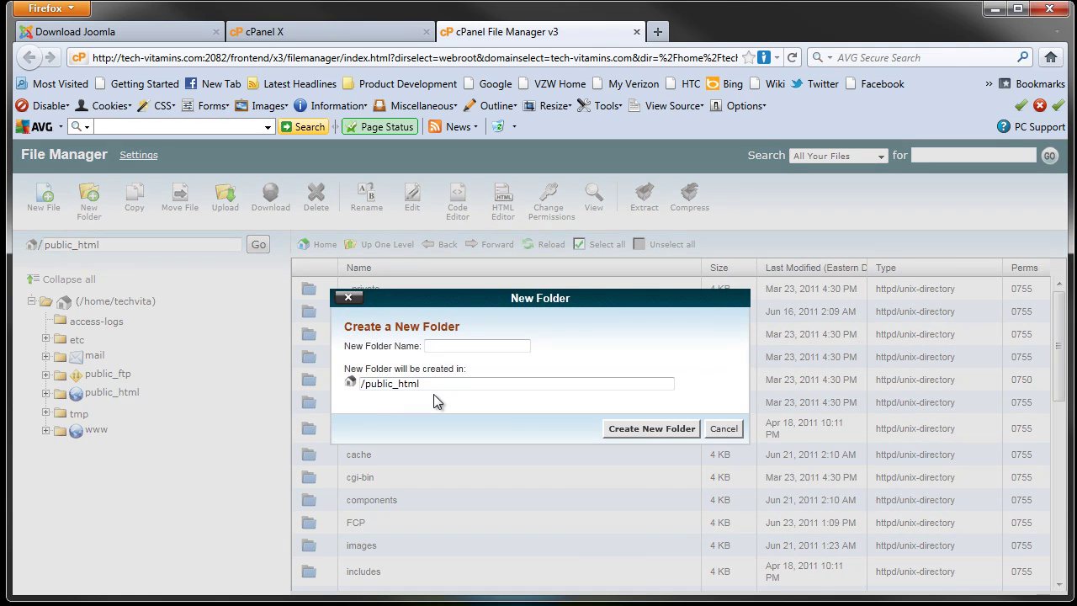
type("Tes")
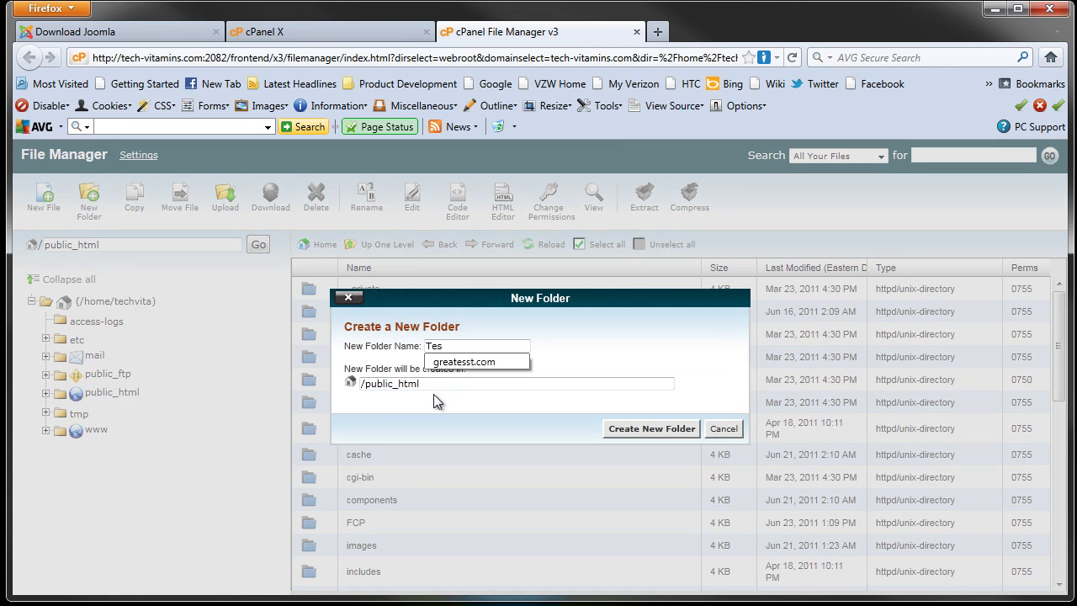
key("BackSpace")
key("BackSpace")
type("De")
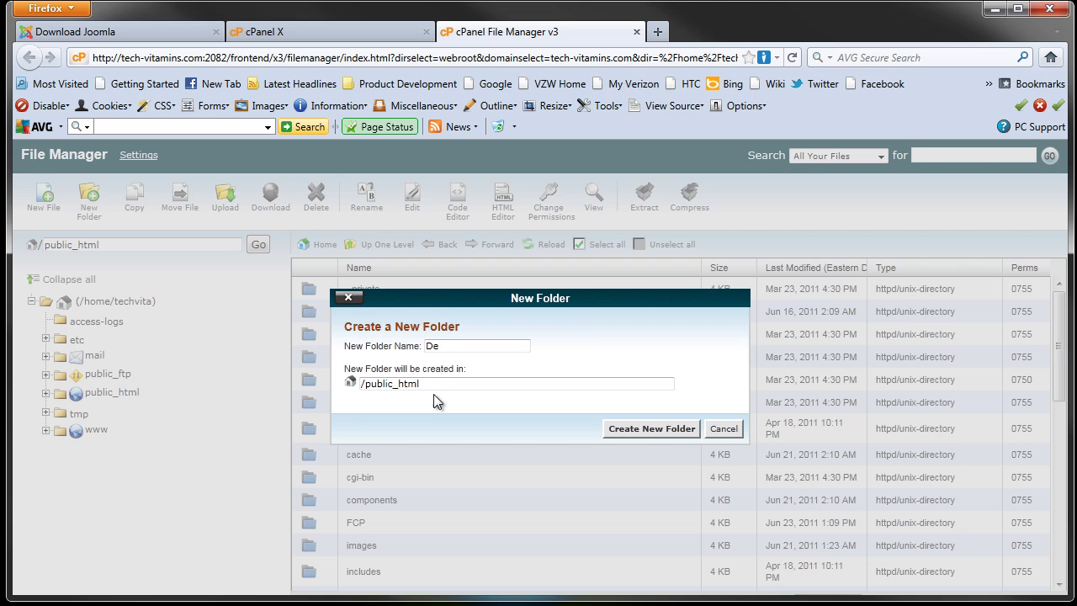
type("moJoomla")
left_click(629, 430)
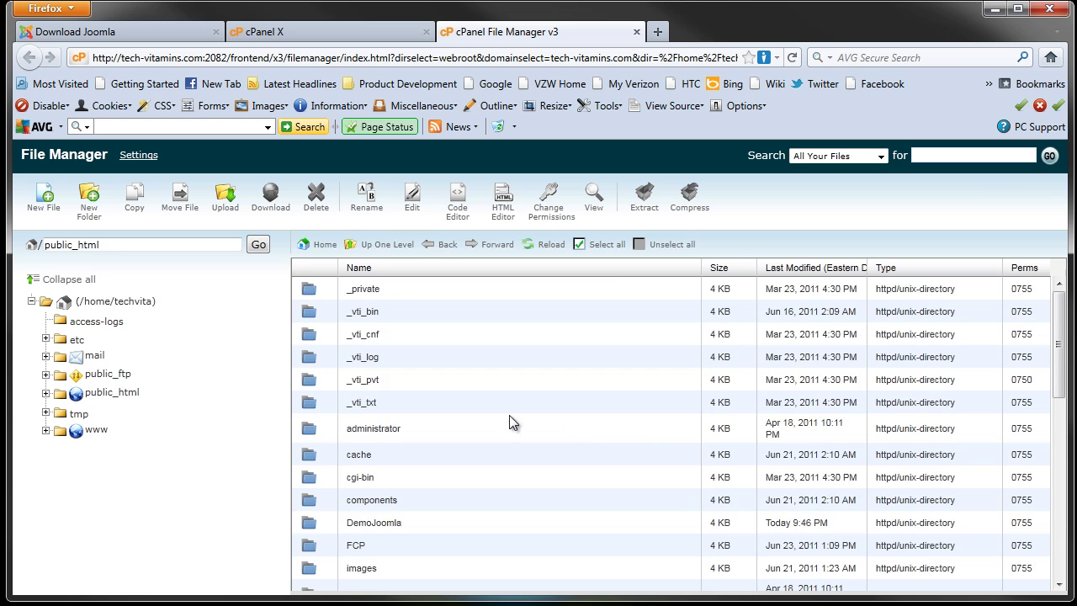
Step: Open the empty DemoJoomla folder
scroll(457, 421, "down", 2)
double_click(357, 448)
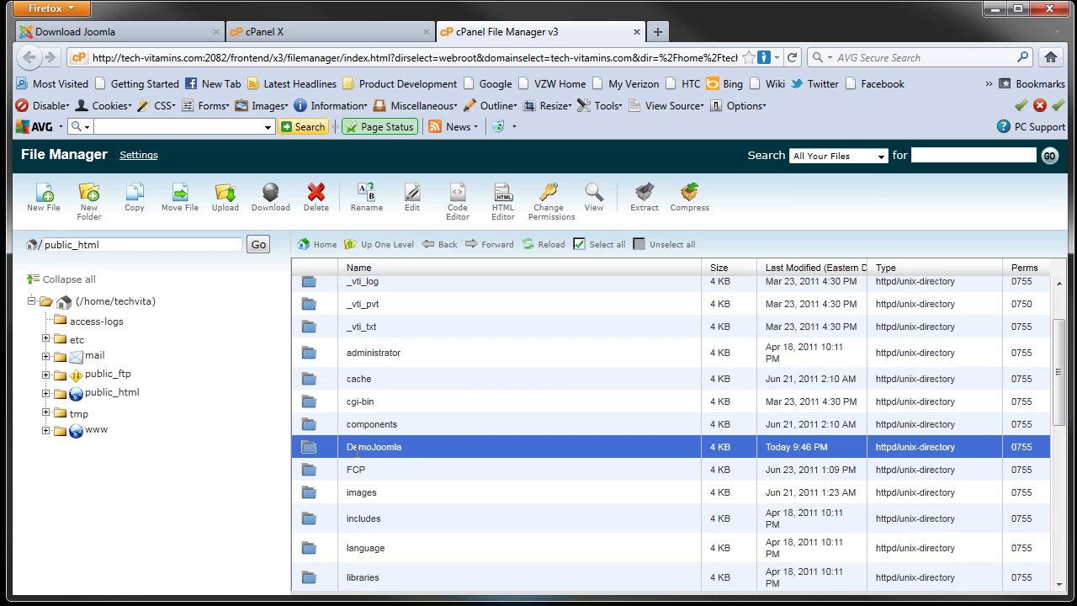
left_click(310, 451)
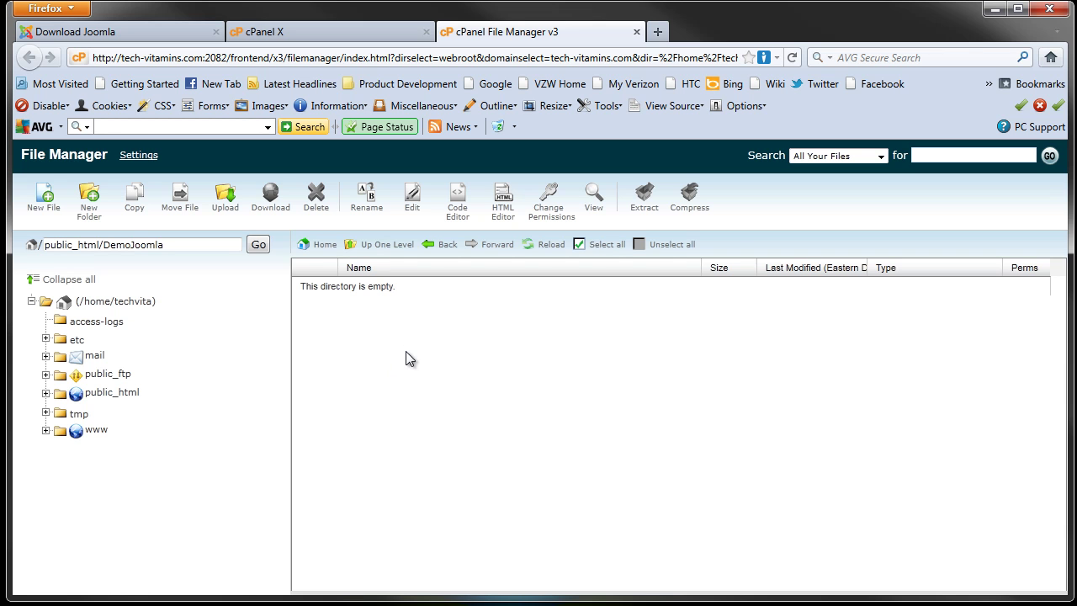
Step: On the DemoJoomla upload page, set file permissions to 777
left_click(226, 202)
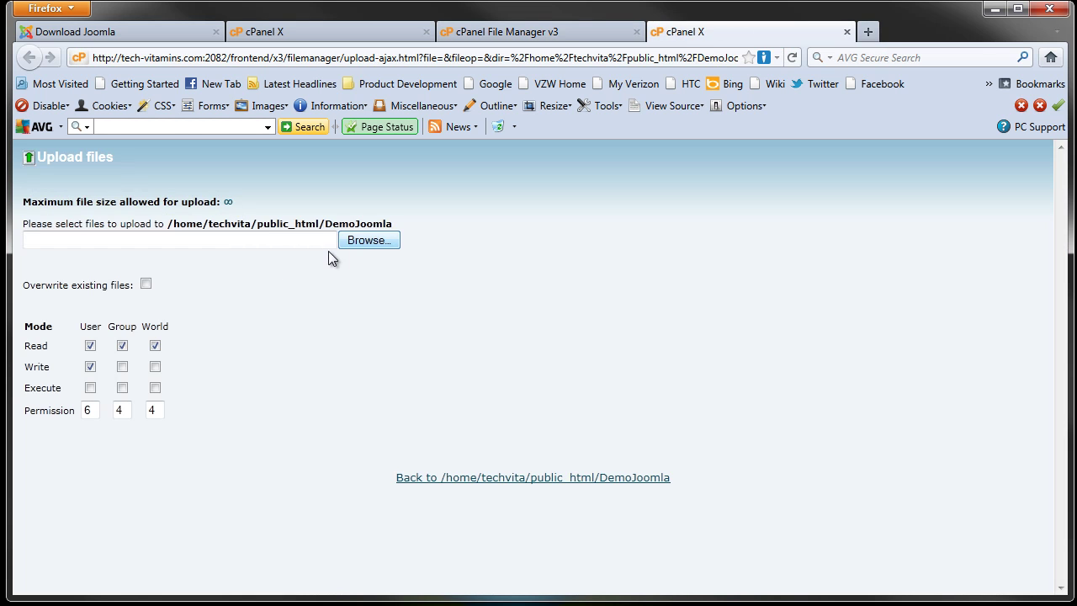
left_click(122, 367)
left_click(155, 367)
left_click(155, 388)
left_click(122, 388)
left_click(90, 388)
Step: Upload Joomla_1.6.4-Stable-Full_Package.zip from Downloads, then go back
left_click(364, 240)
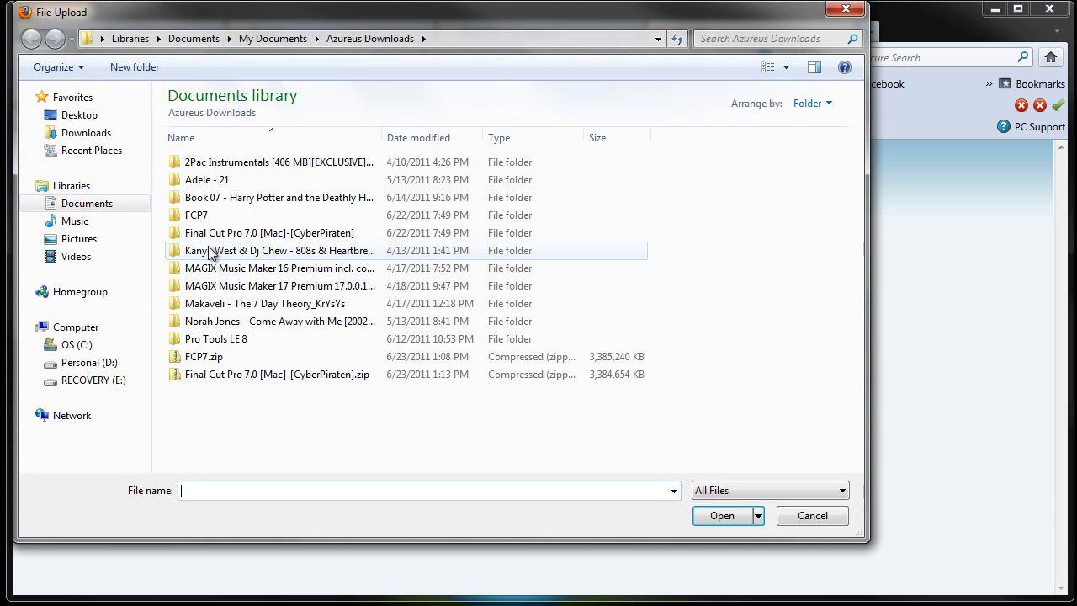
left_click(76, 133)
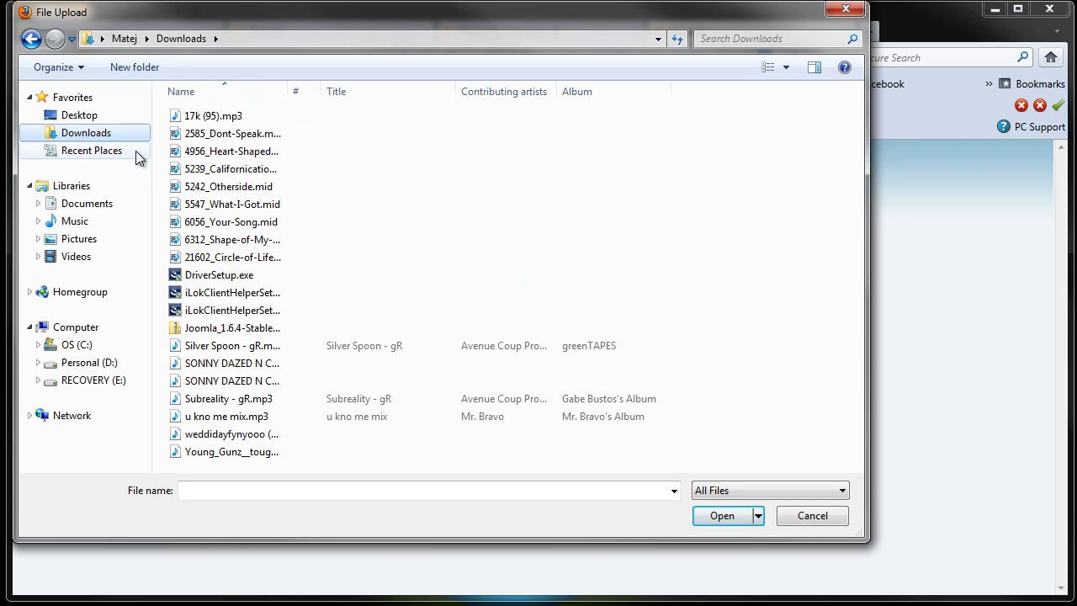
left_click(235, 330)
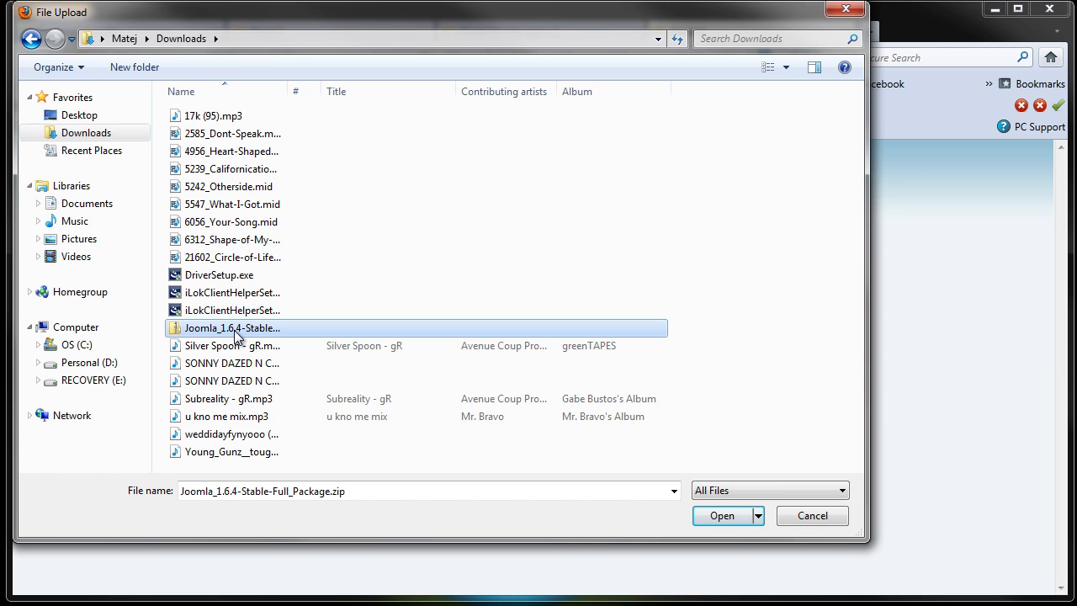
left_click(728, 520)
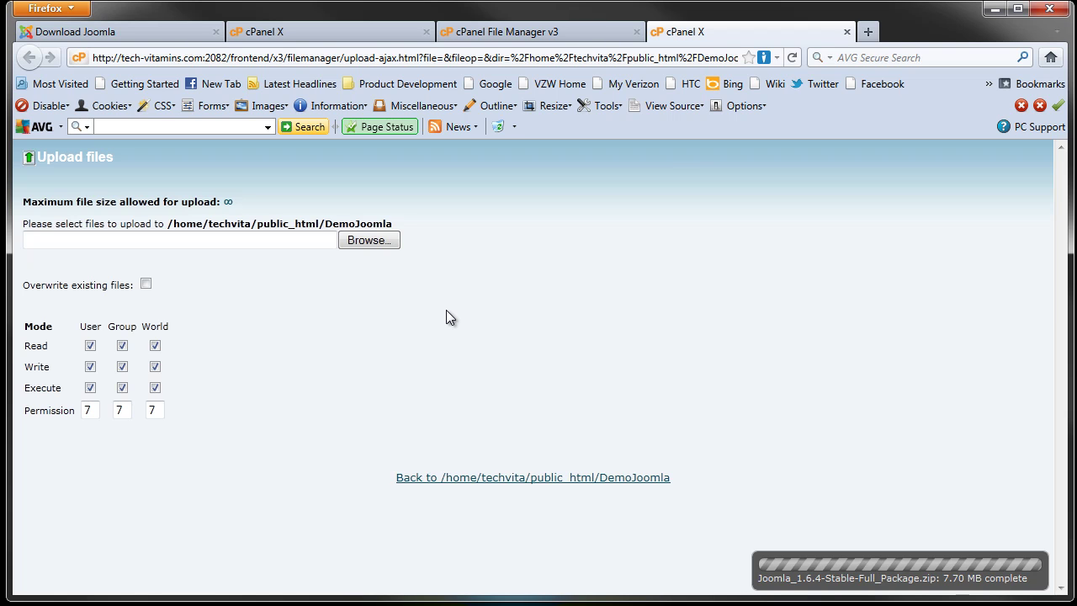
left_click(496, 482)
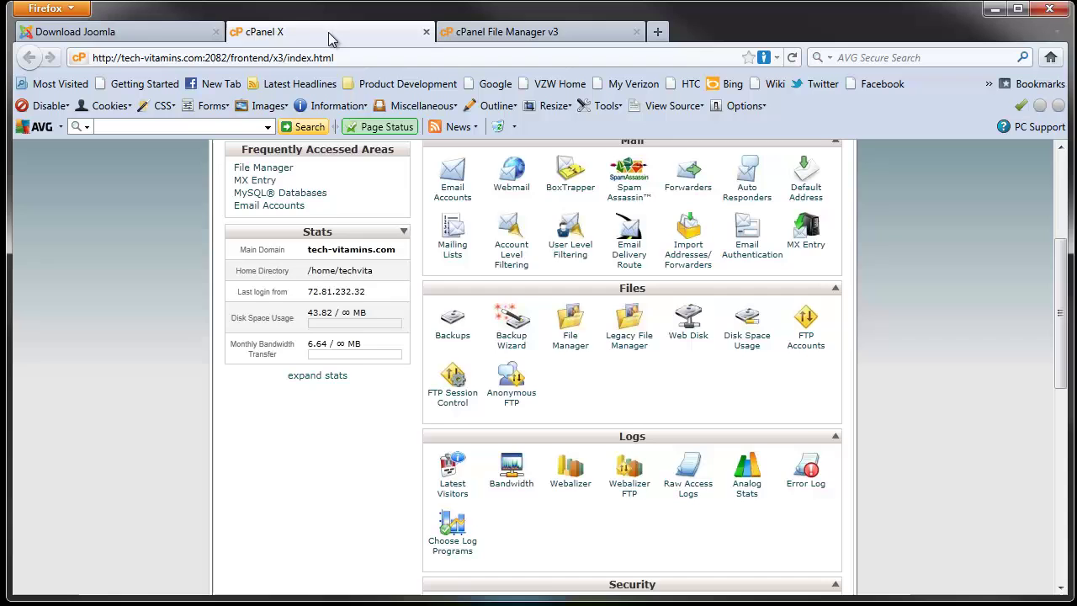
Step: Create the MySQL database 'demo' (techvita_demo) and return to the database list
scroll(742, 216, "up", 5)
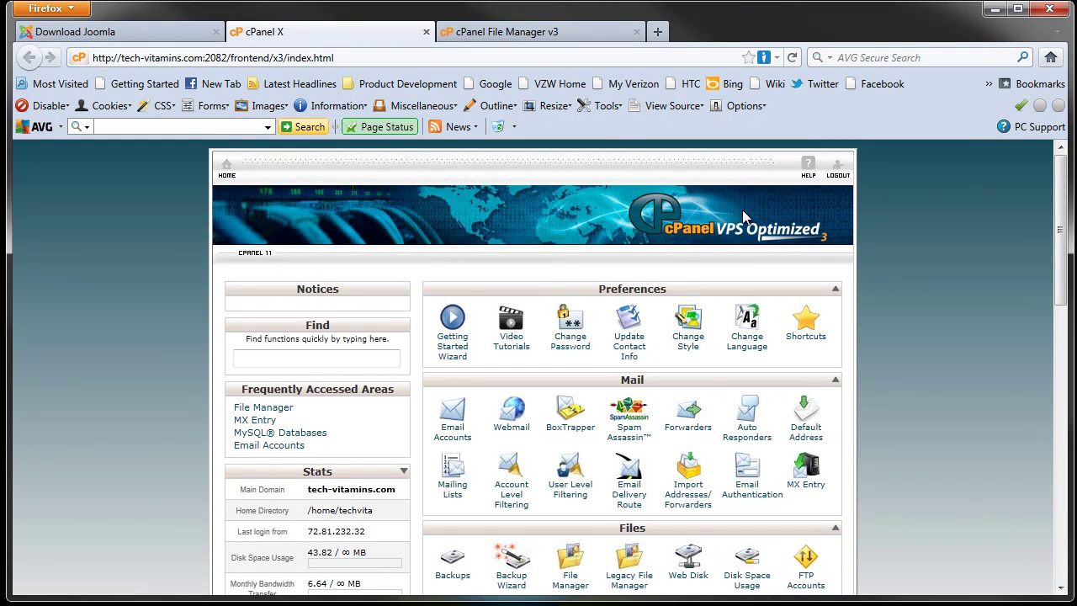
scroll(635, 206, "down", 12)
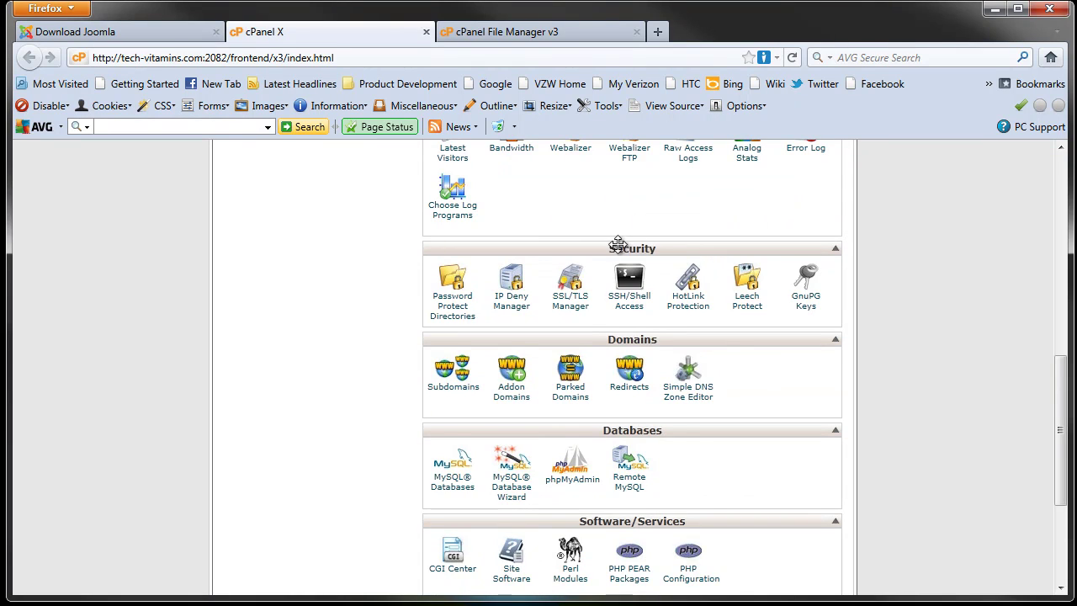
scroll(555, 416, "down", 2)
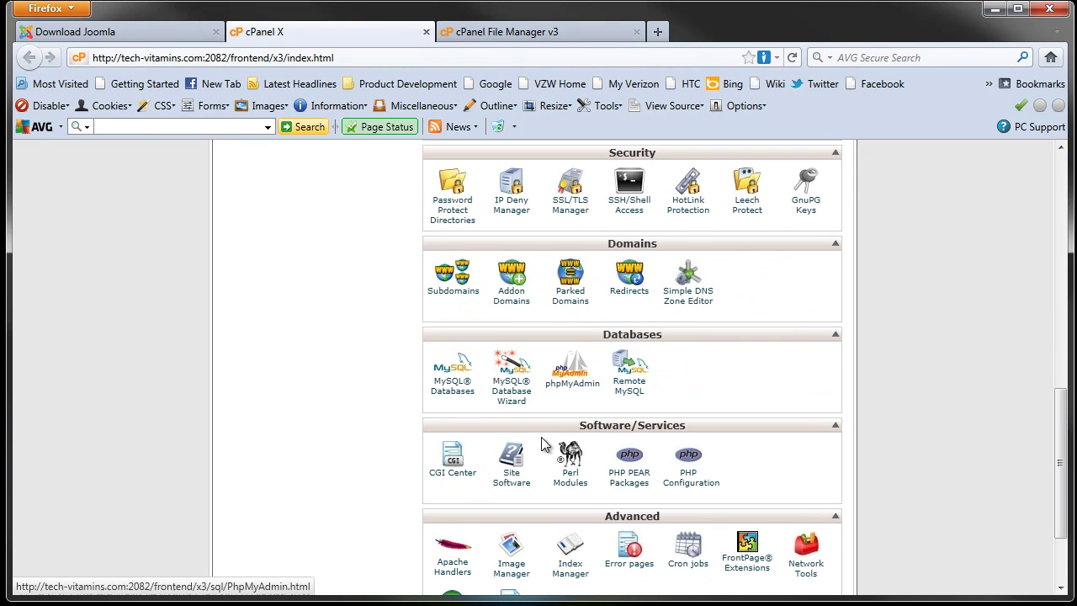
left_click(455, 395)
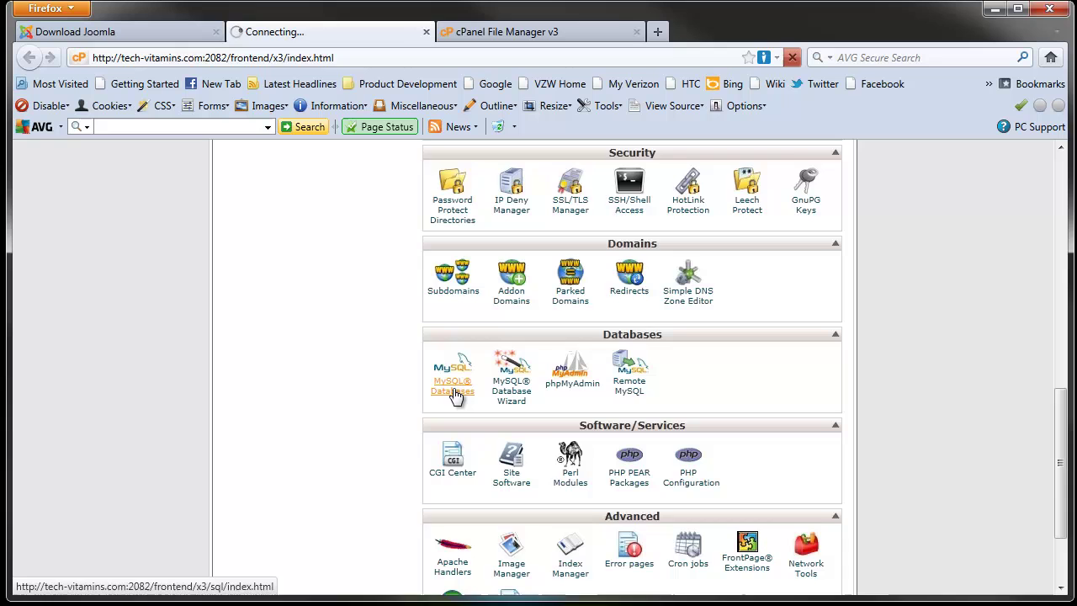
scroll(659, 370, "down", 4)
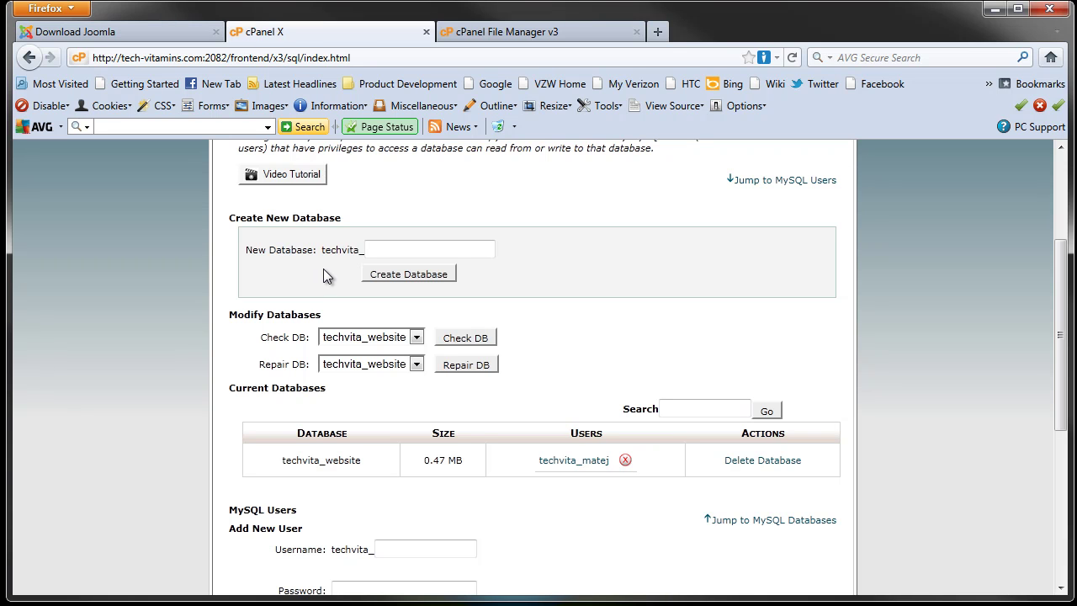
left_click(378, 249)
type("demo")
left_click(405, 274)
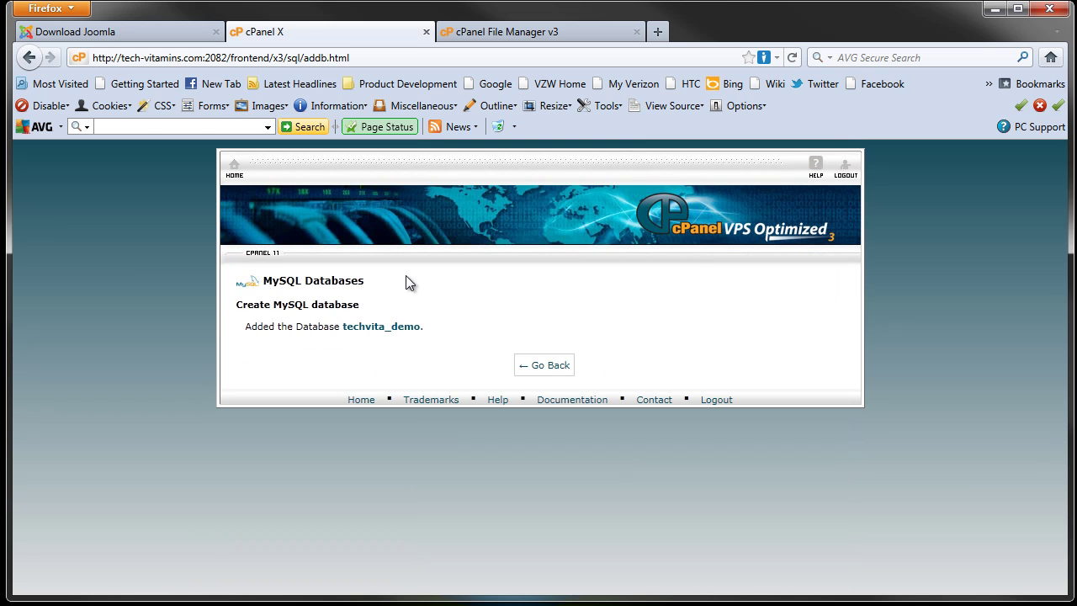
left_click(549, 373)
scroll(511, 372, "down", 5)
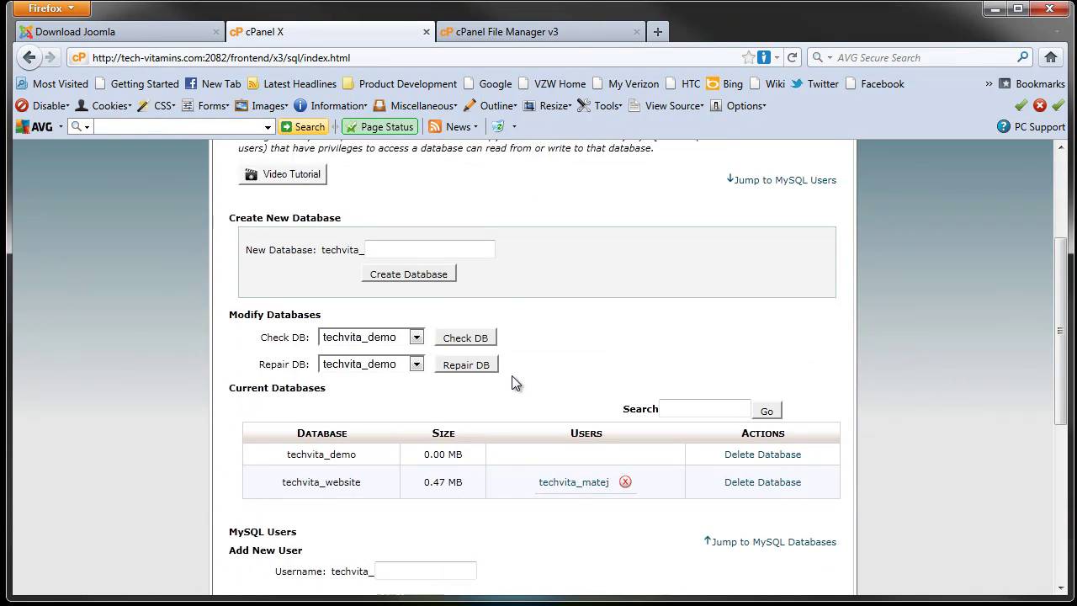
Step: Enter the username 'demouse' for a new MySQL user
left_click_drag(356, 360, 284, 362)
scroll(379, 354, "down", 4)
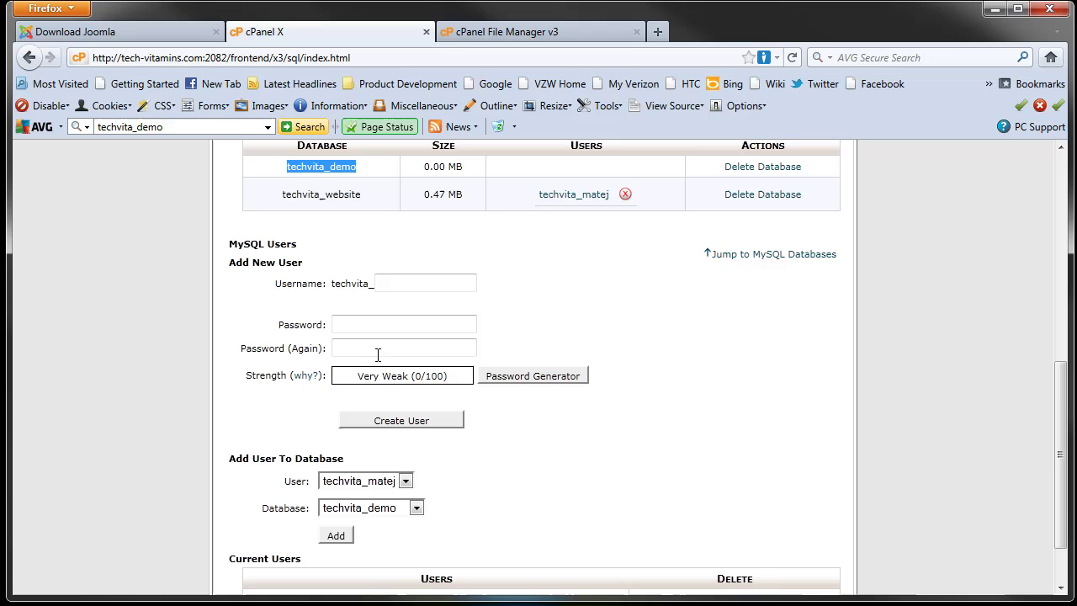
left_click(416, 282)
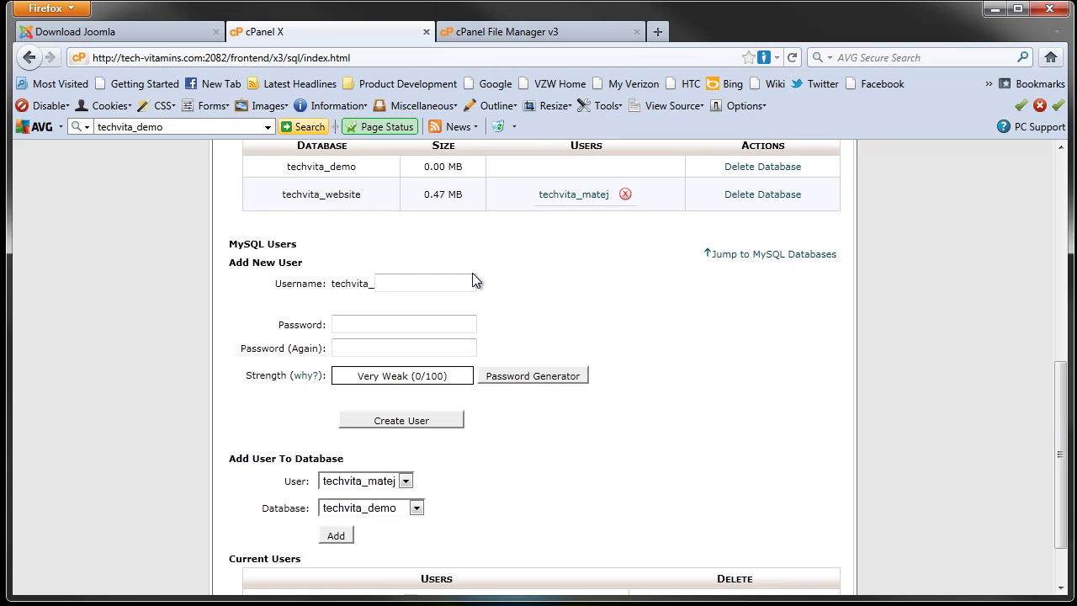
type("demouser")
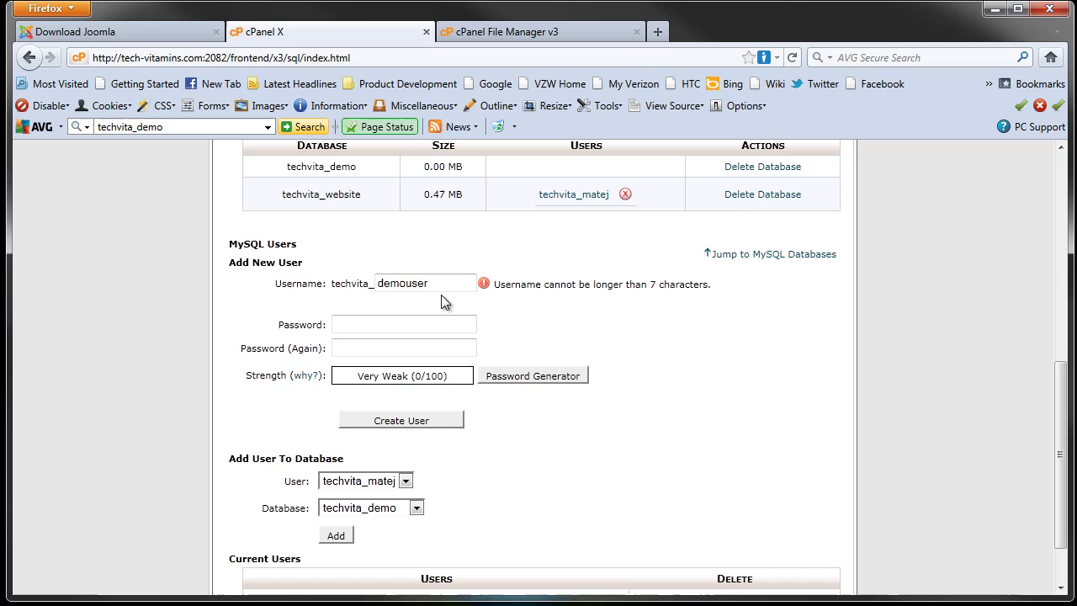
key("BackSpace")
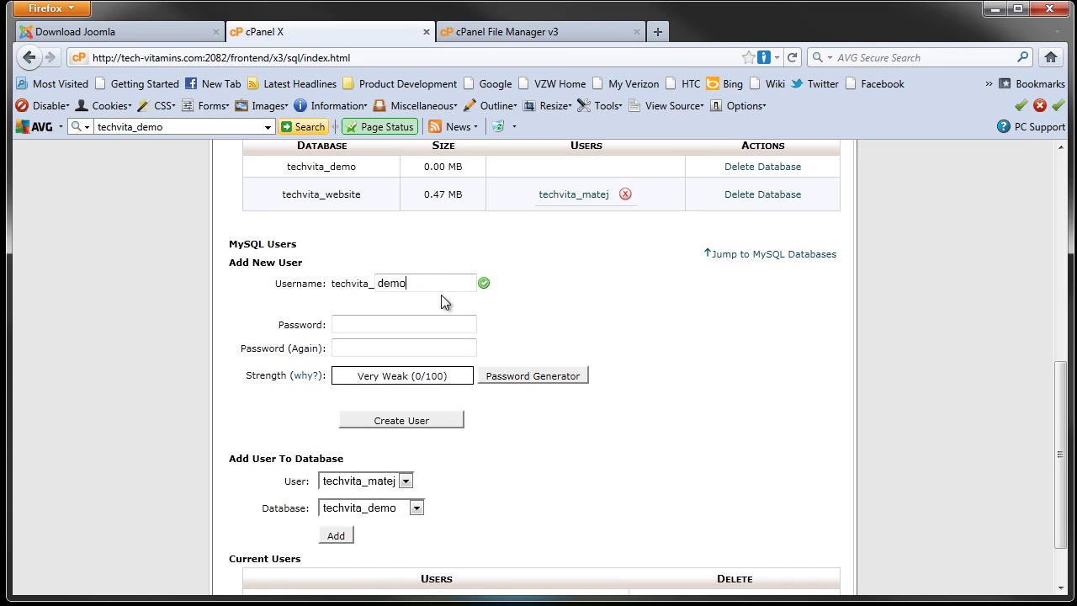
type("e")
Step: Enter and confirm the user's password, then create user techvita_demouse
left_click(356, 328)
type("•••••••")
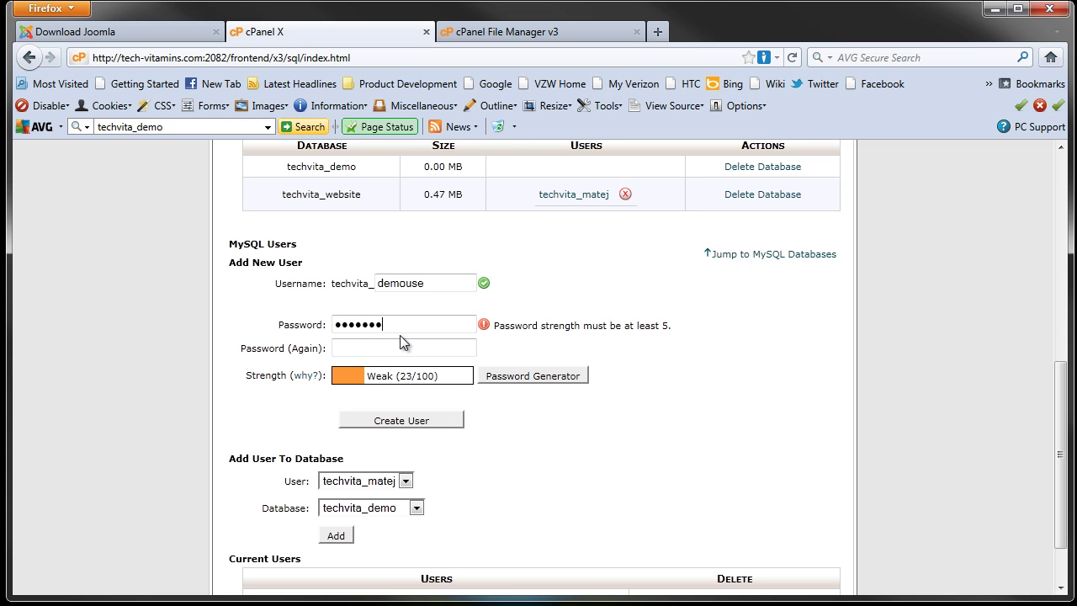
type("••")
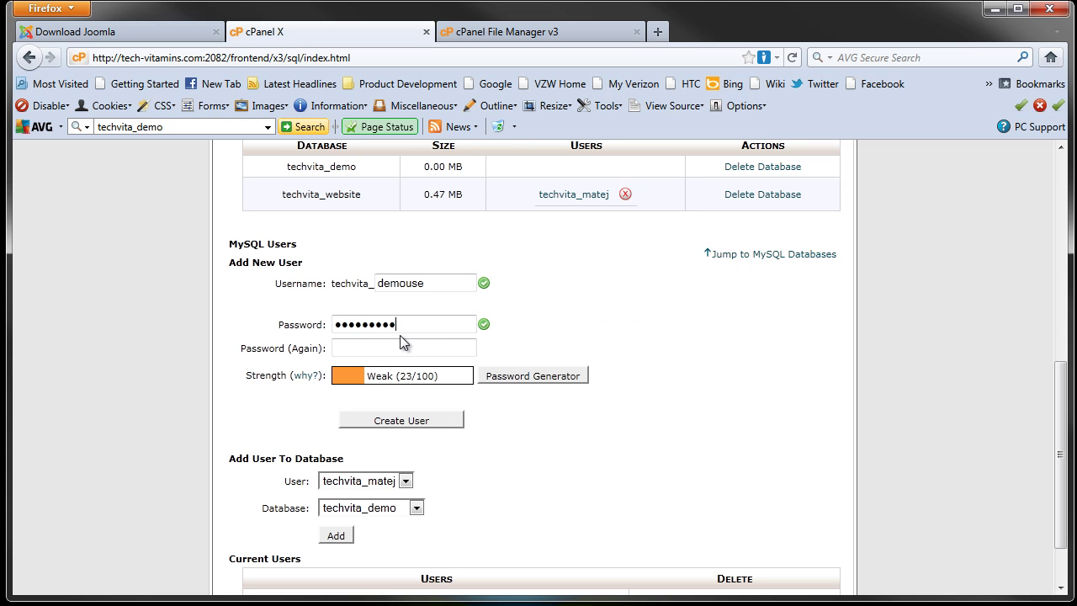
left_click(394, 349)
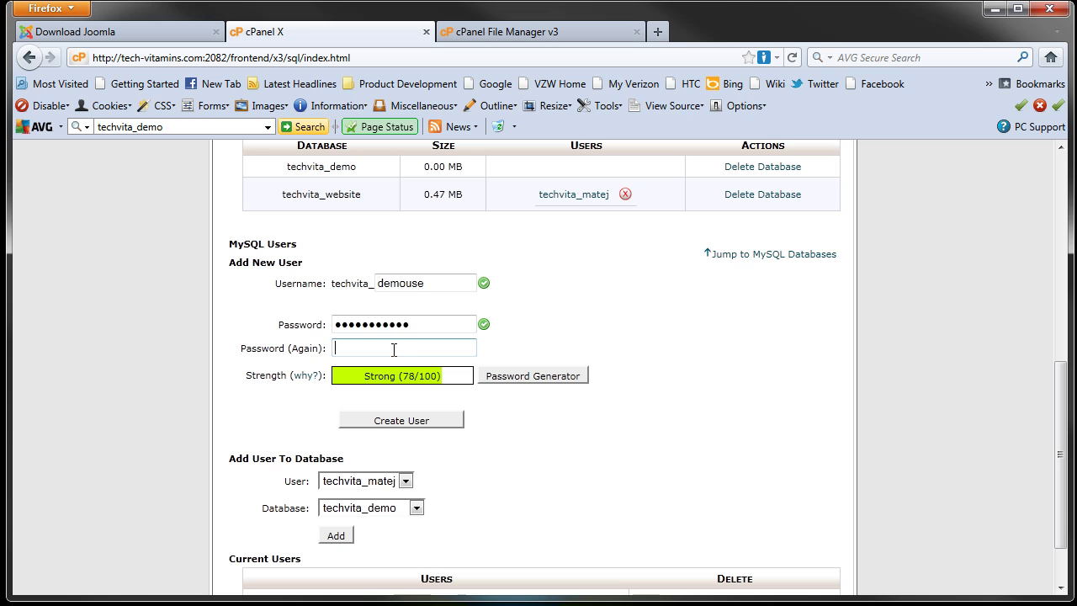
type("•••••••••")
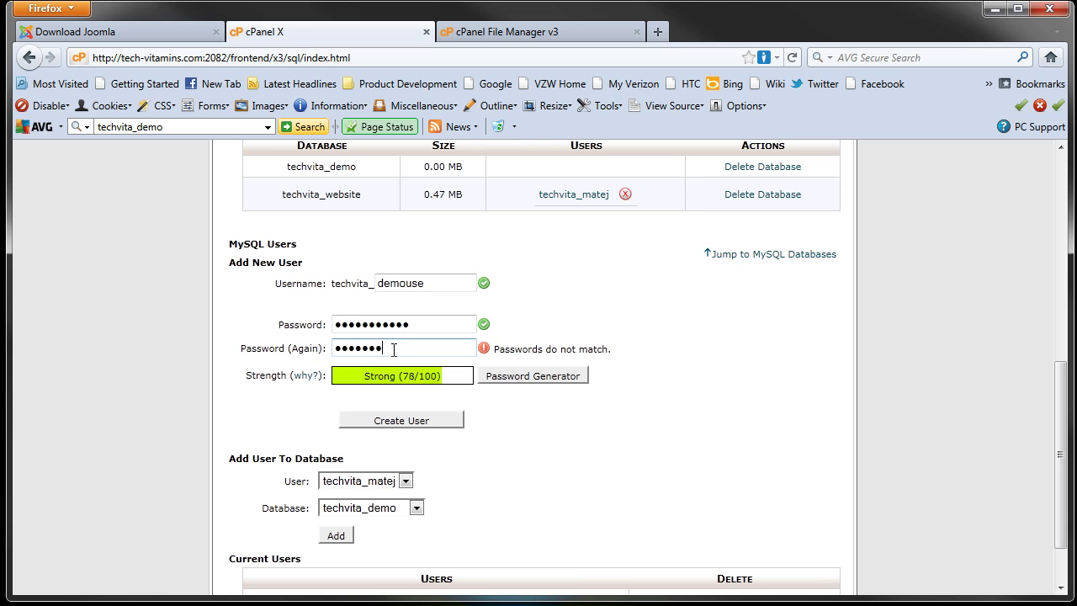
type("••")
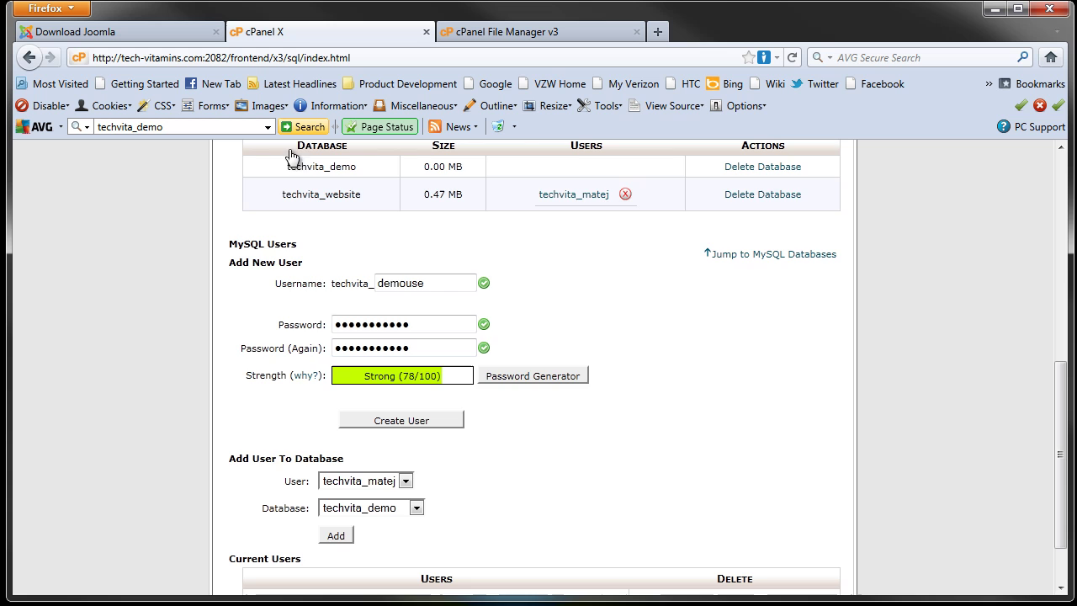
scroll(419, 491, "down", 2)
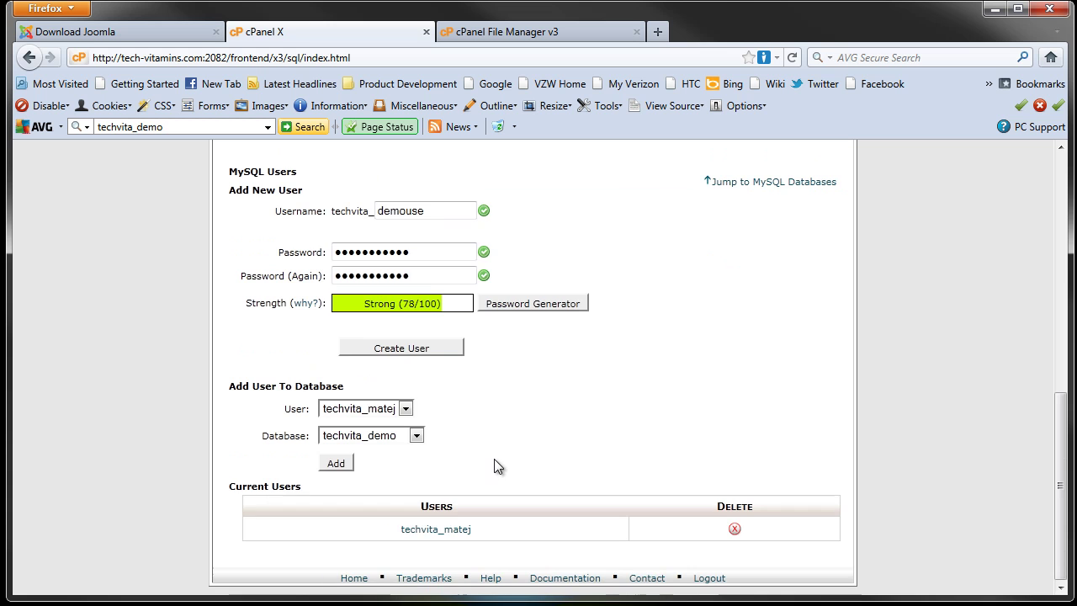
left_click(418, 348)
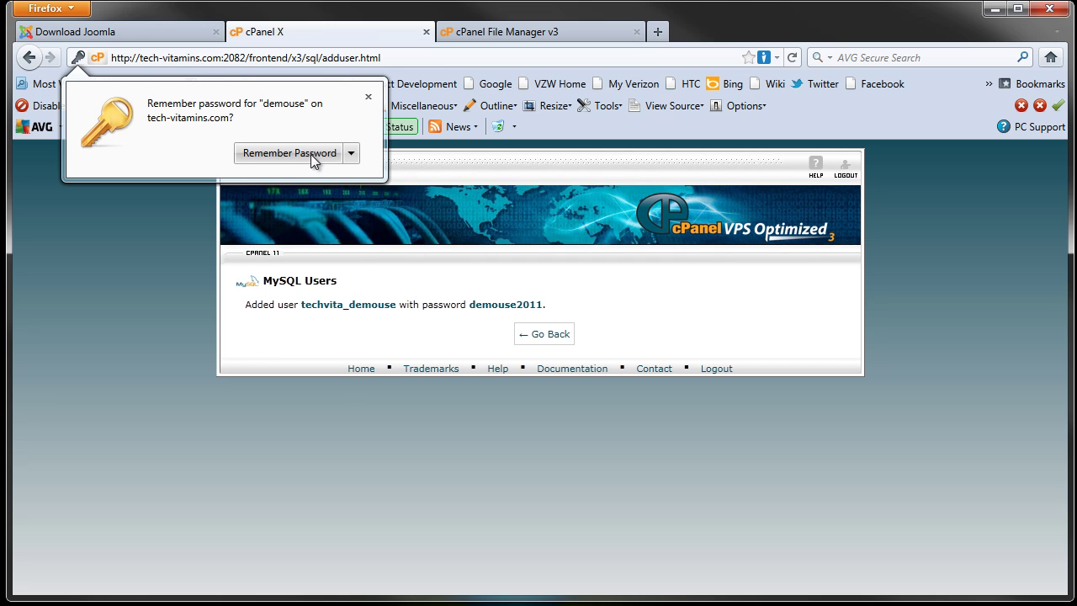
Step: Save the password in the browser and add techvita_demouse to techvita_demo
left_click(310, 154)
left_click(536, 336)
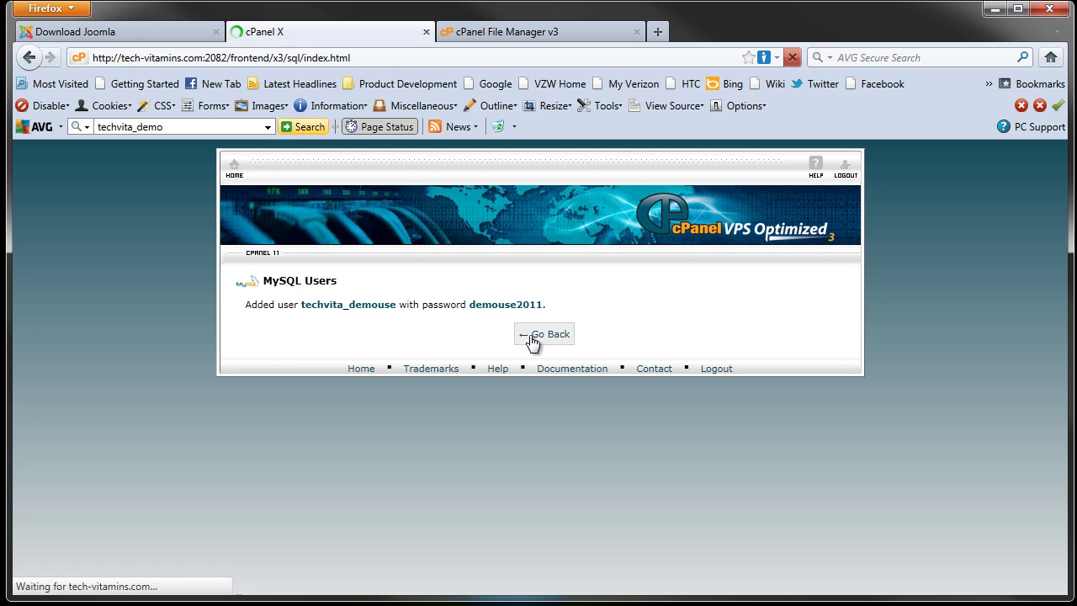
scroll(524, 335, "down", 7)
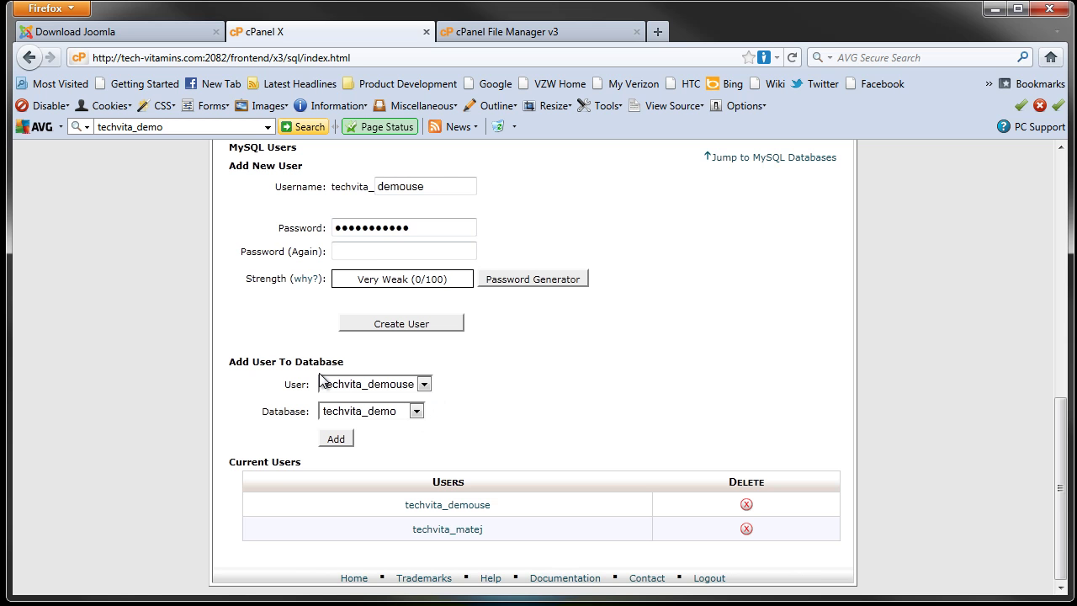
left_click(423, 384)
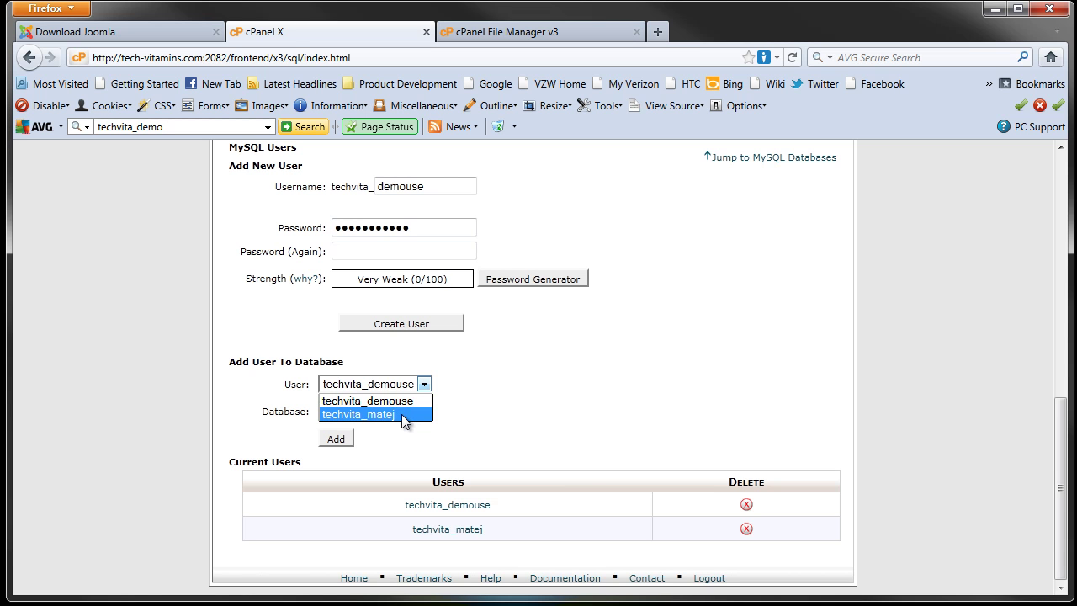
left_click(411, 402)
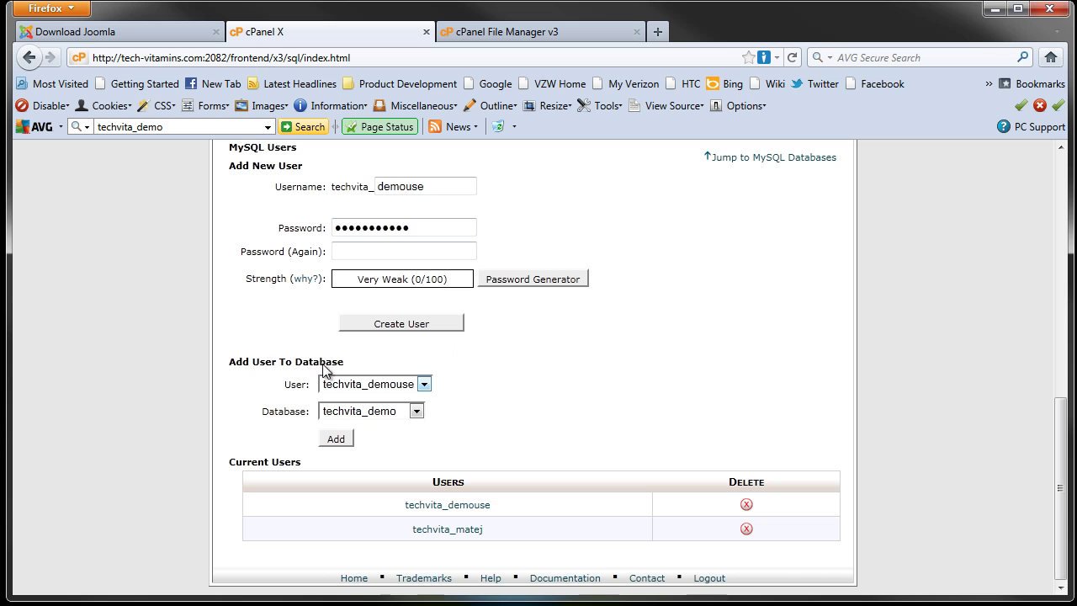
left_click(343, 442)
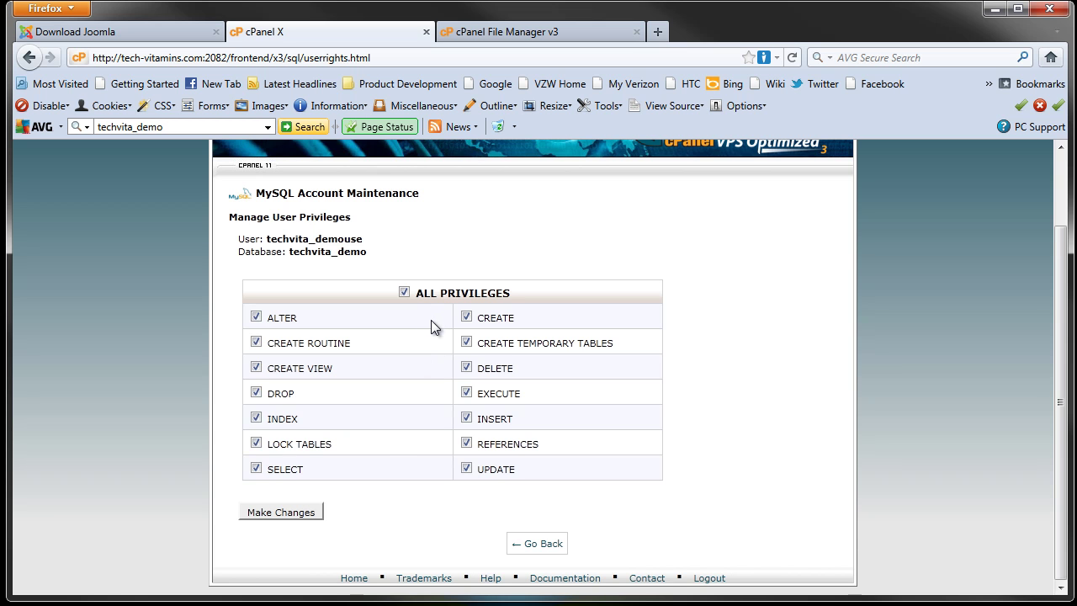
Step: Grant techvita_demouse ALL PRIVILEGES on techvita_demo and save the changes
left_click(312, 515)
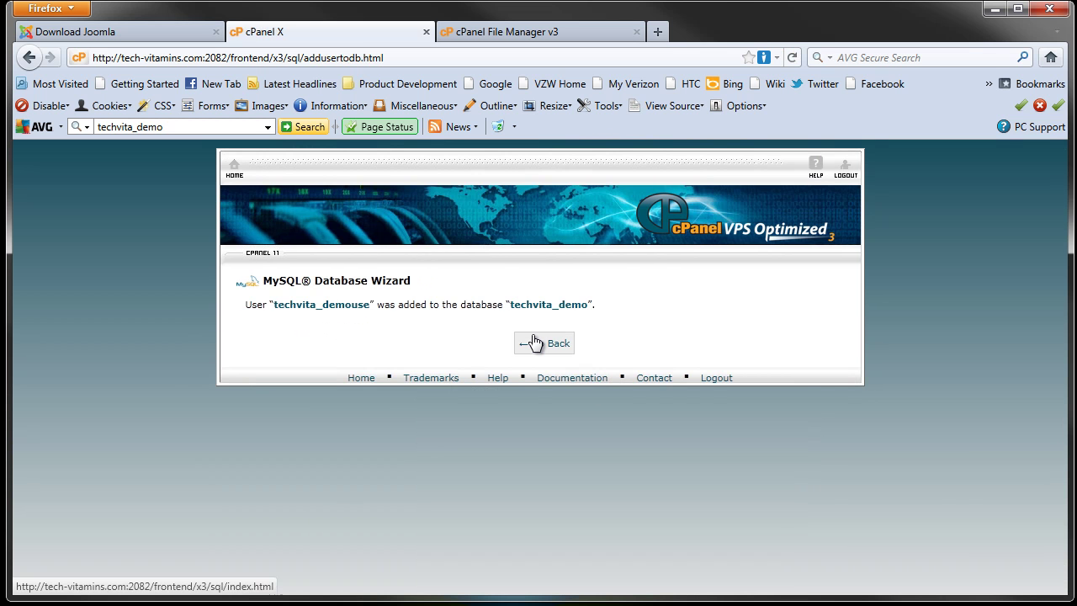
Step: Return to the cPanel home page and close the old File Manager tab
left_click(533, 344)
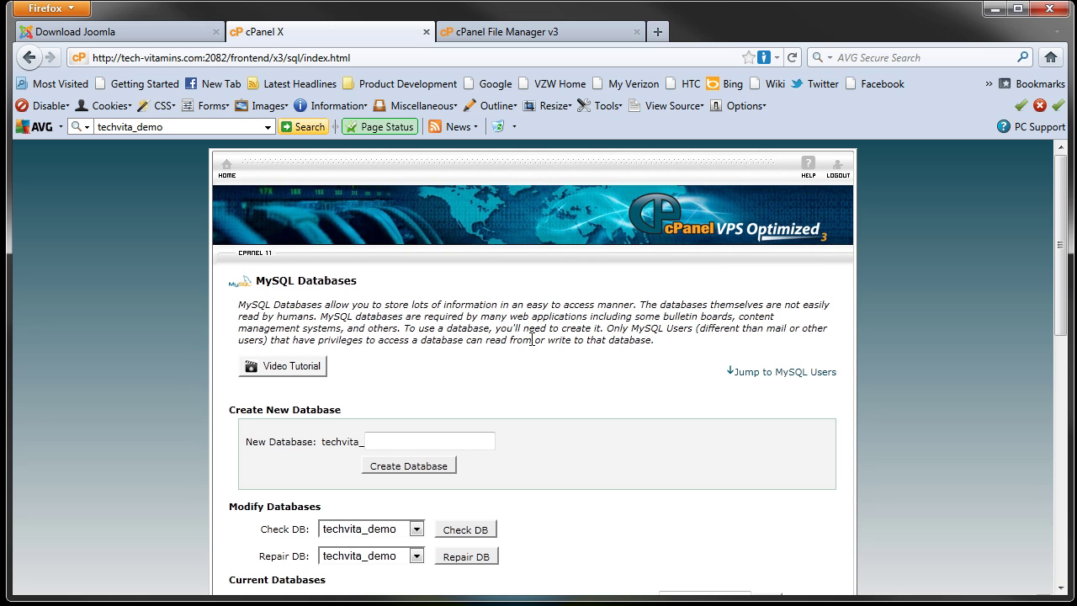
scroll(521, 341, "down", 8)
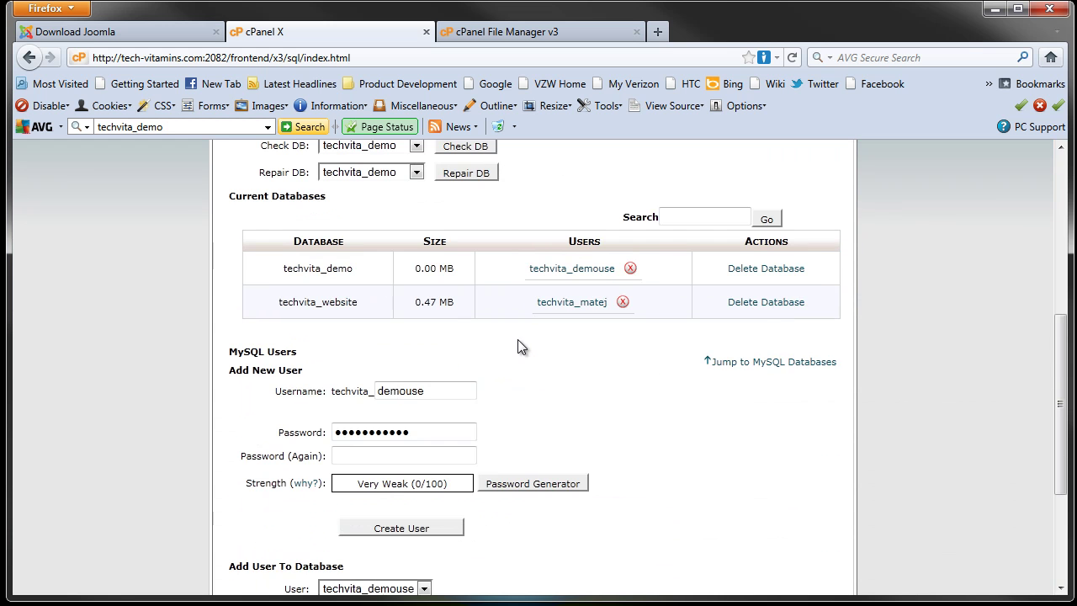
scroll(519, 345, "up", 8)
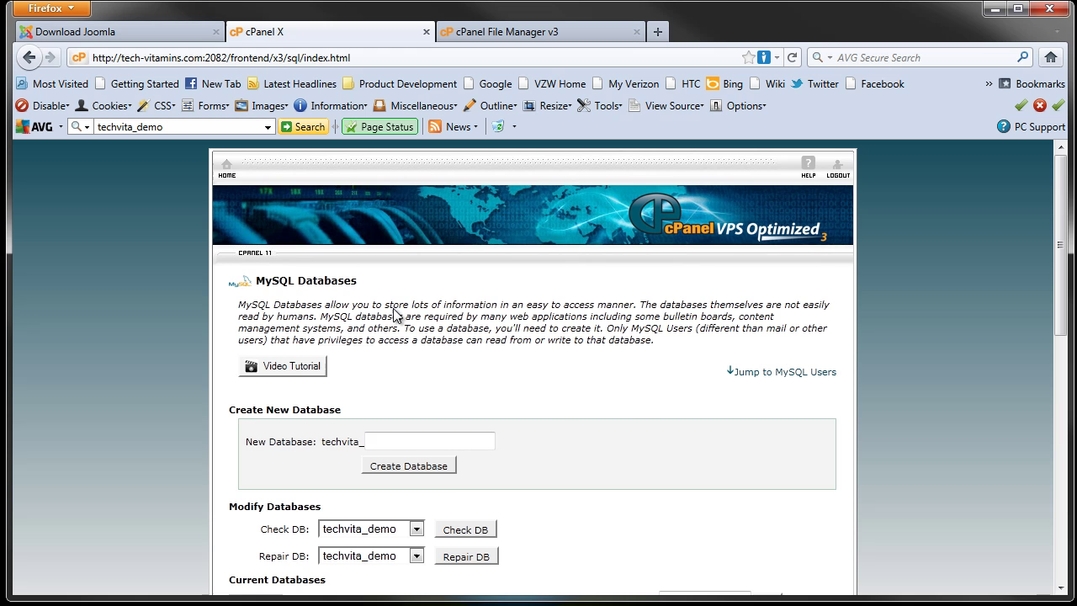
left_click(227, 167)
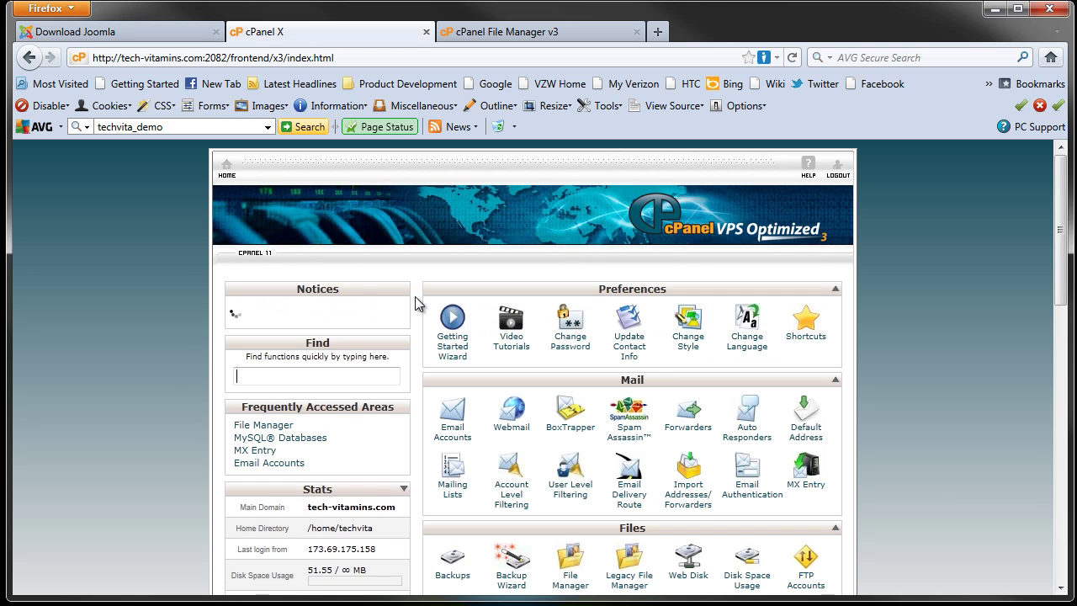
scroll(530, 311, "down", 4)
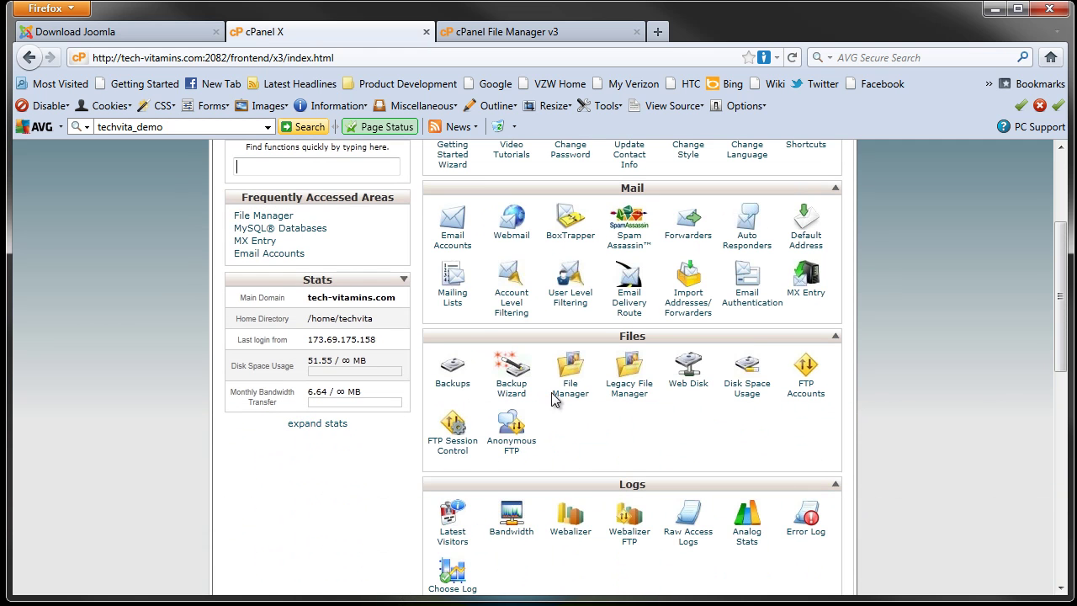
left_click(637, 31)
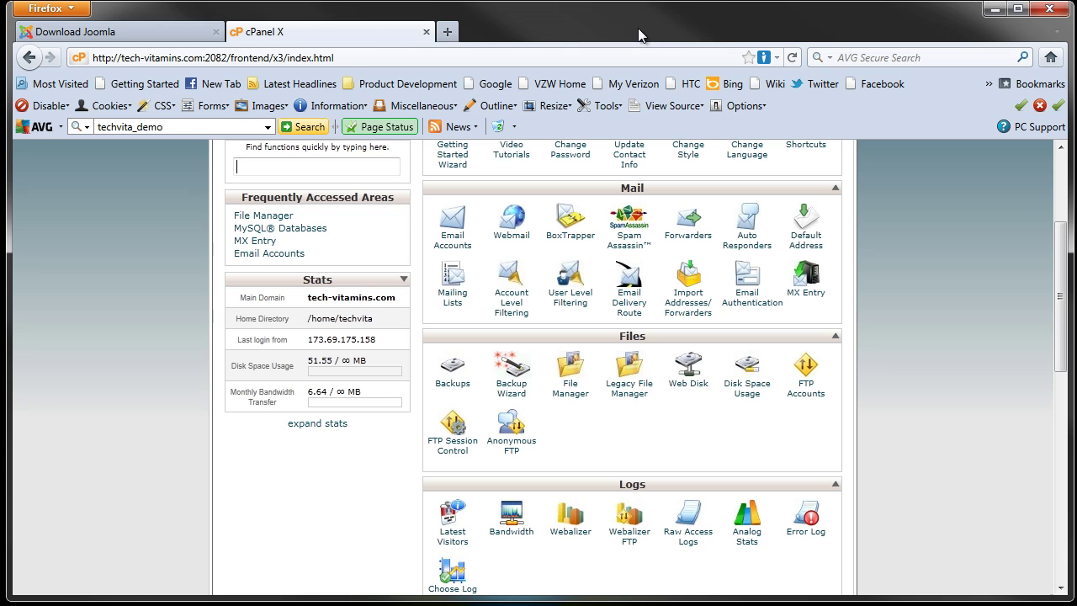
Step: Open File Manager at Web Root, enter DemoJoomla and select the Joomla 1.6.4 zip
left_click(570, 389)
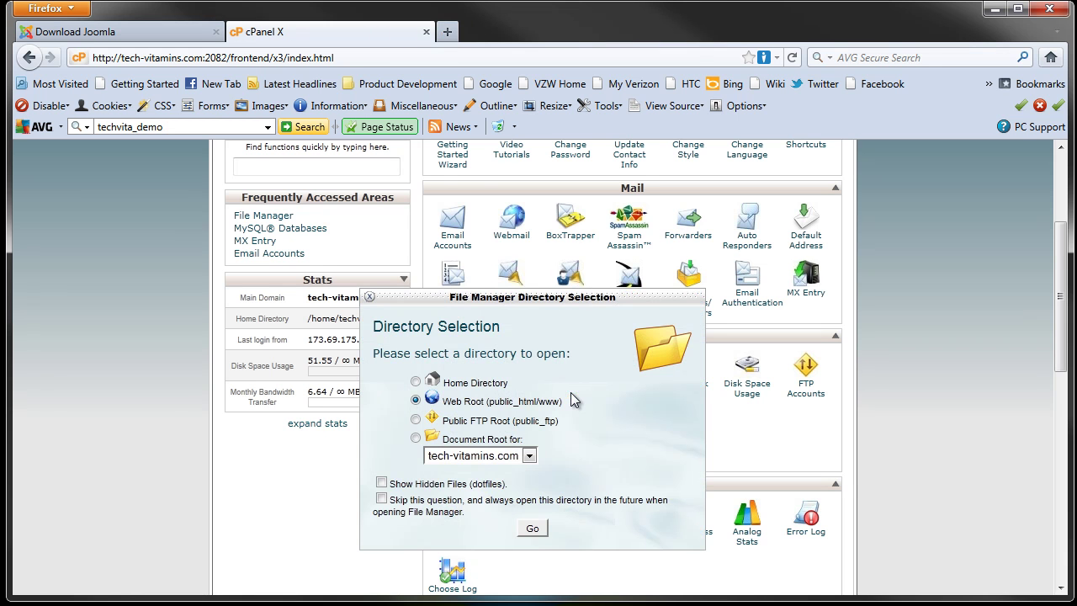
left_click(540, 527)
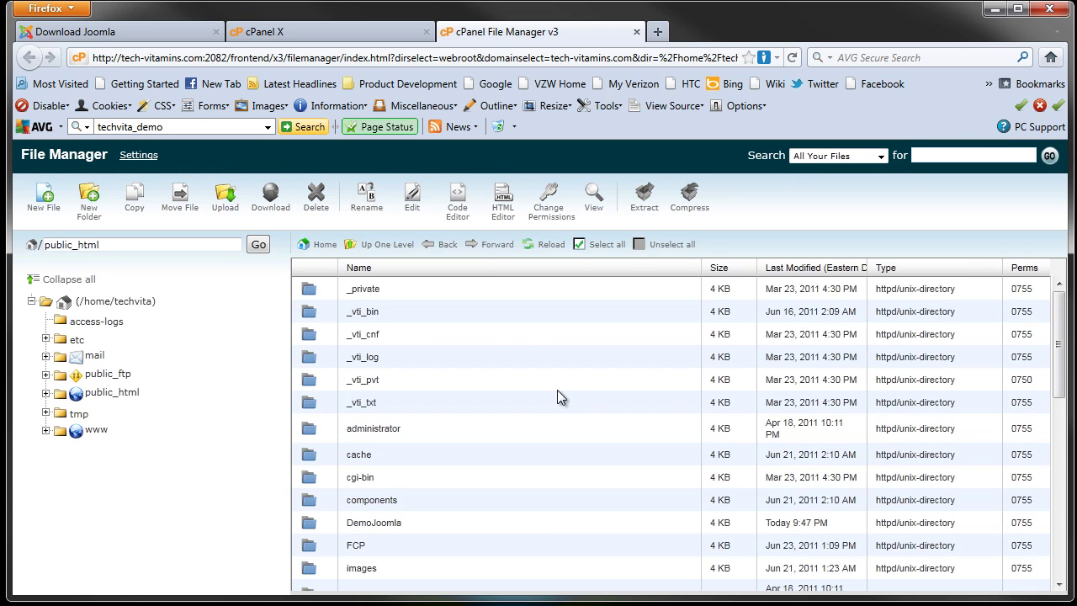
scroll(527, 373, "down", 3)
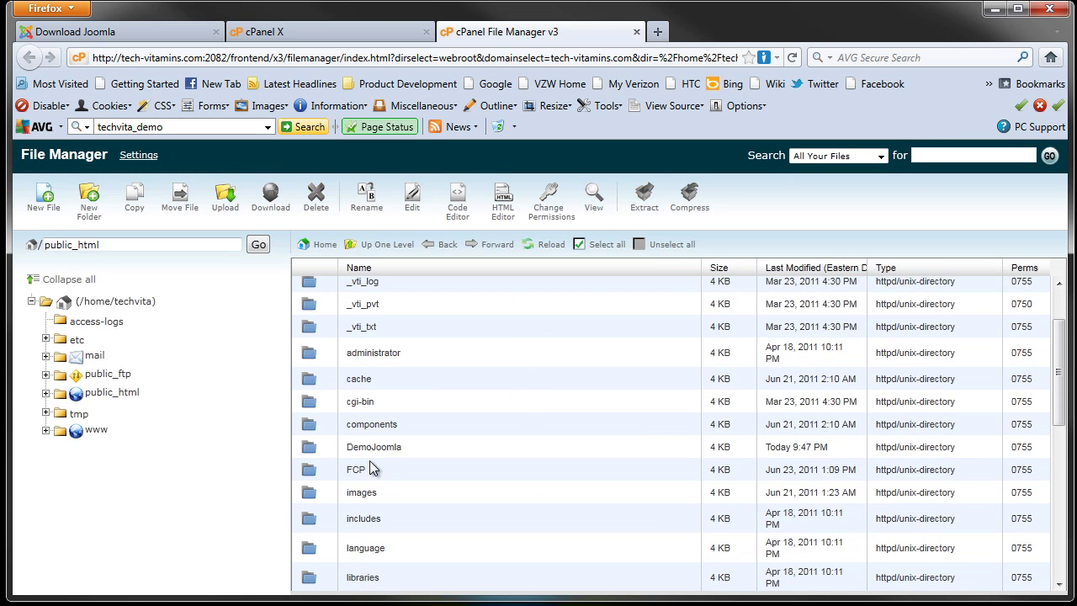
double_click(306, 447)
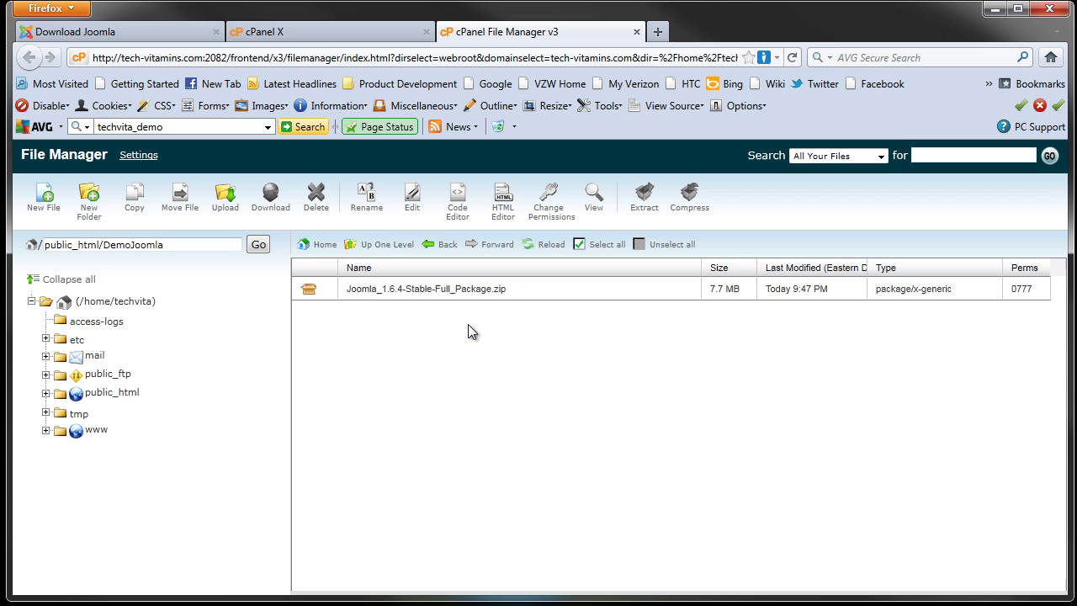
left_click(378, 295)
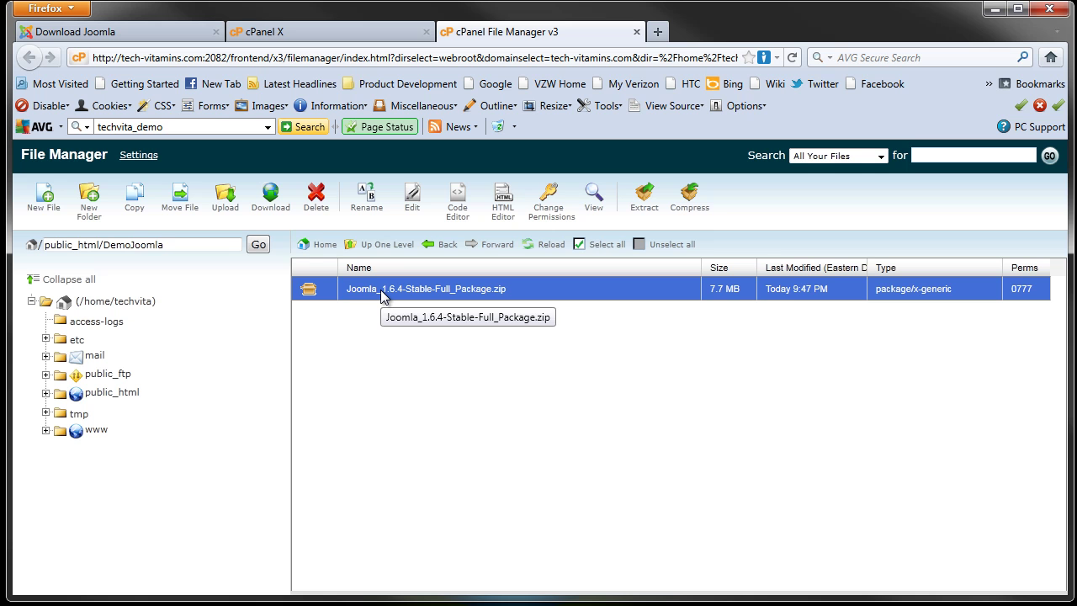
Step: Extract the Joomla 1.6.4 zip into /public_html/DemoJoomla and close the results
left_click(644, 211)
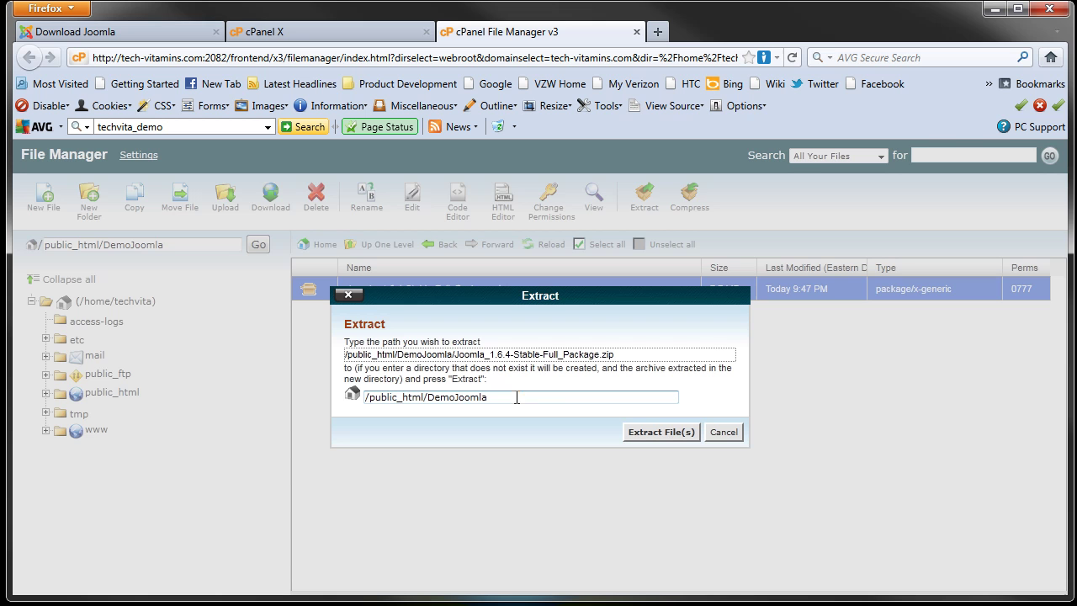
left_click_drag(488, 398, 427, 403)
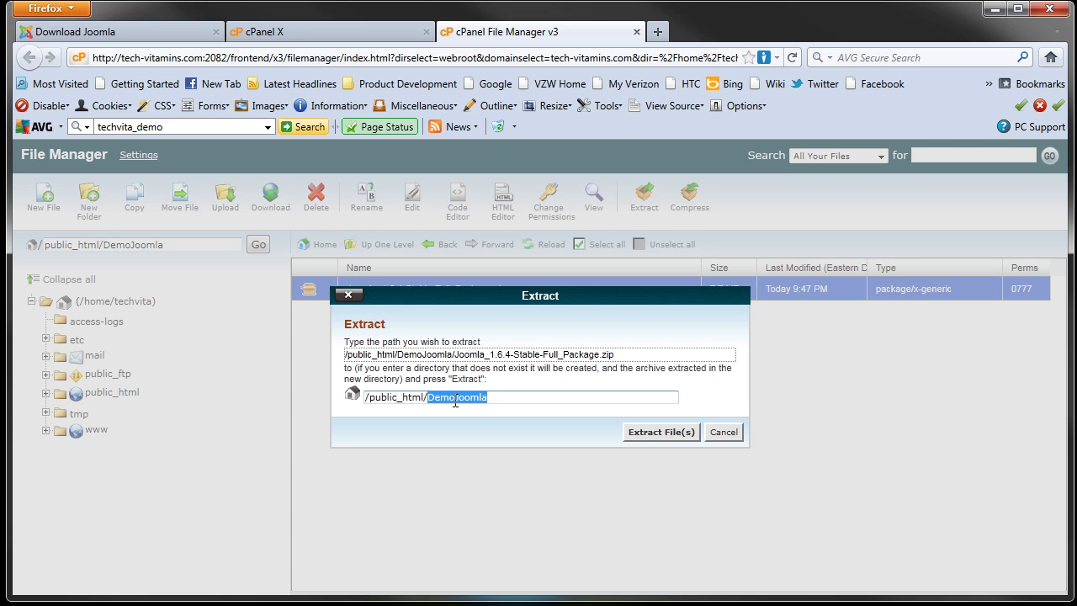
left_click(504, 397)
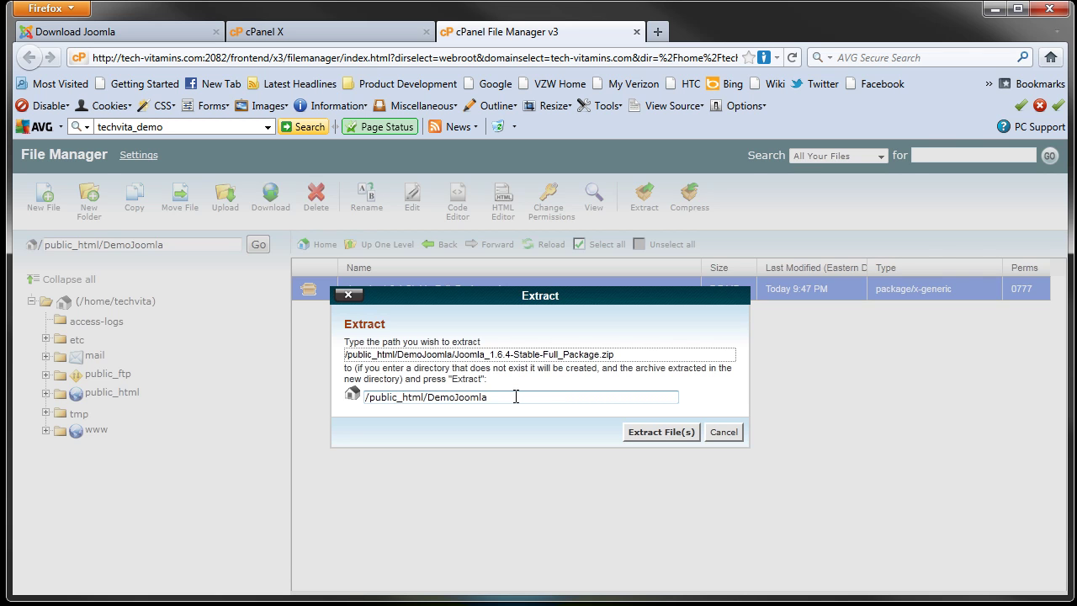
left_click(654, 432)
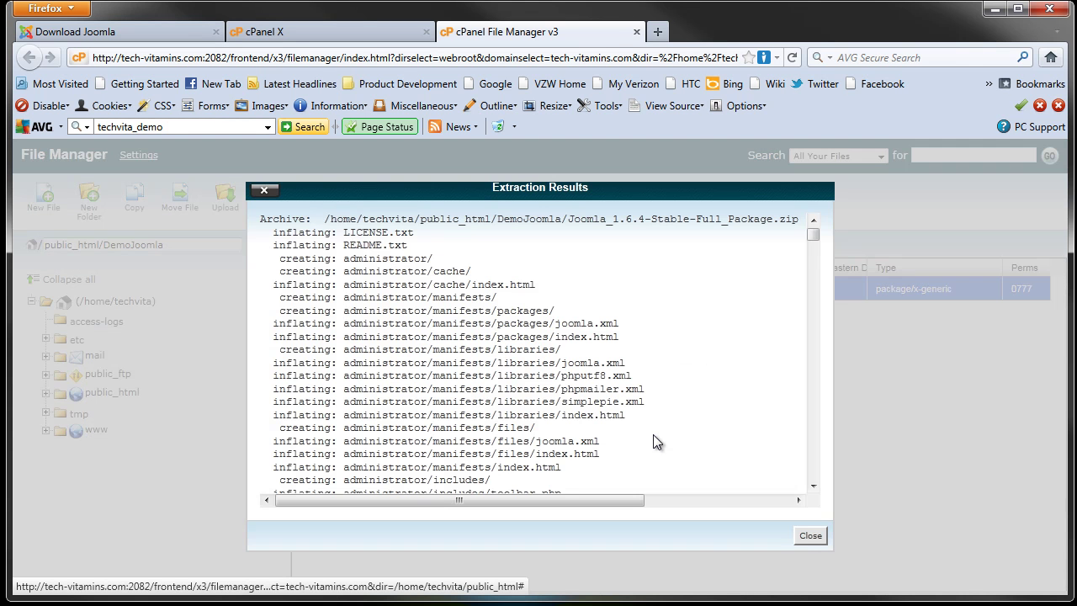
left_click(813, 535)
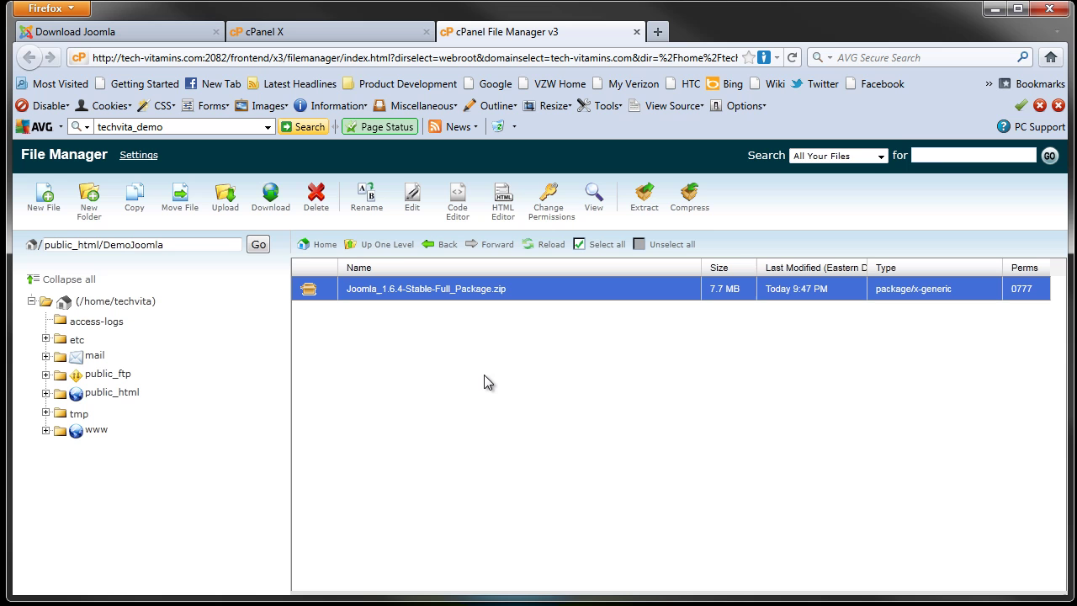
Step: Reload the File Manager page to refresh the file listing
right_click(459, 371)
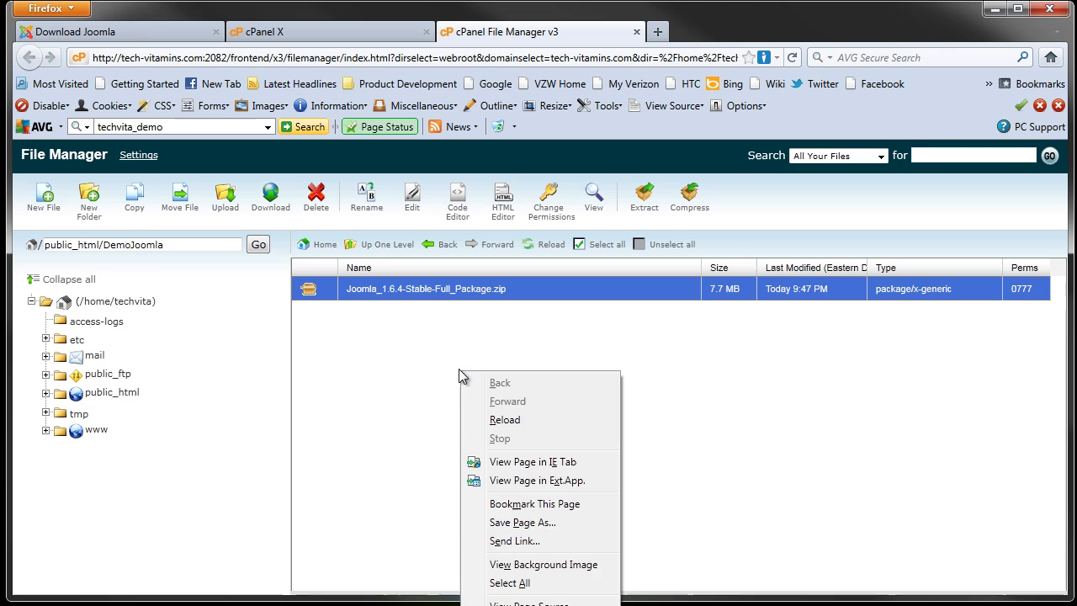
left_click(520, 425)
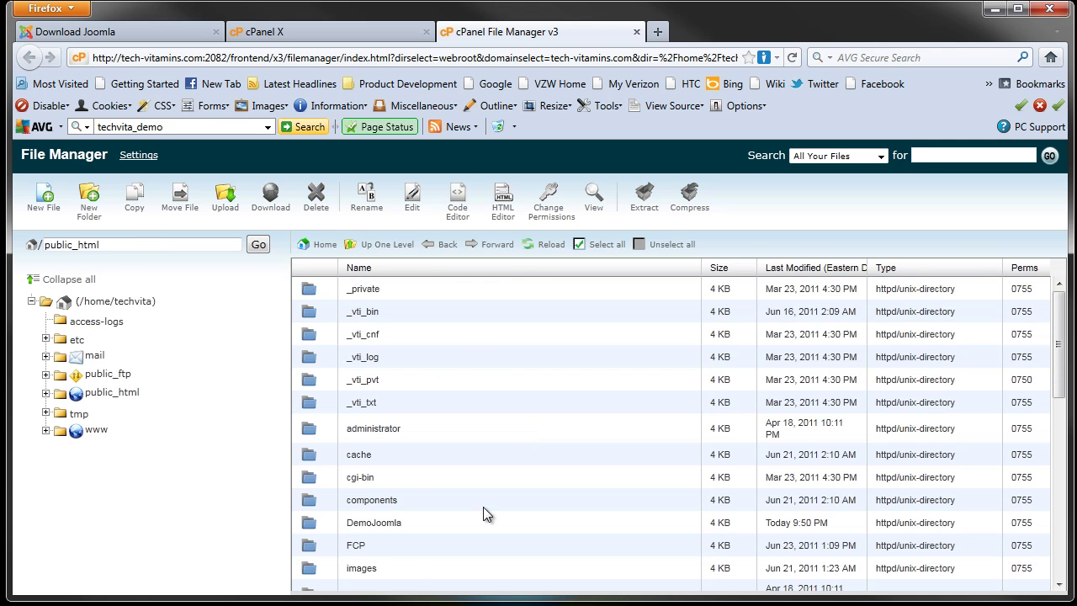
scroll(483, 507, "down", 8)
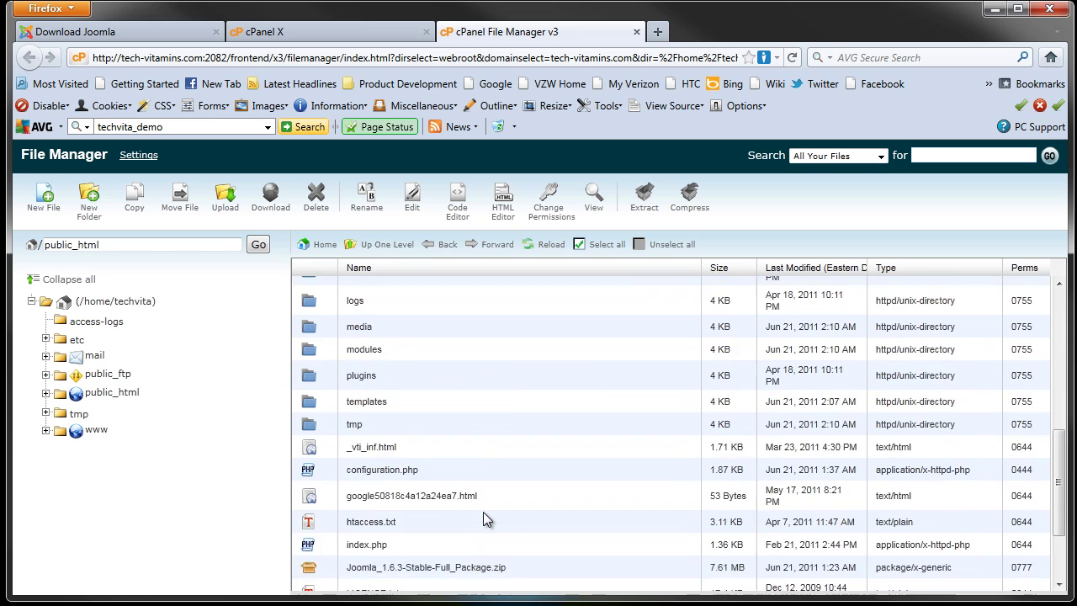
scroll(483, 512, "up", 8)
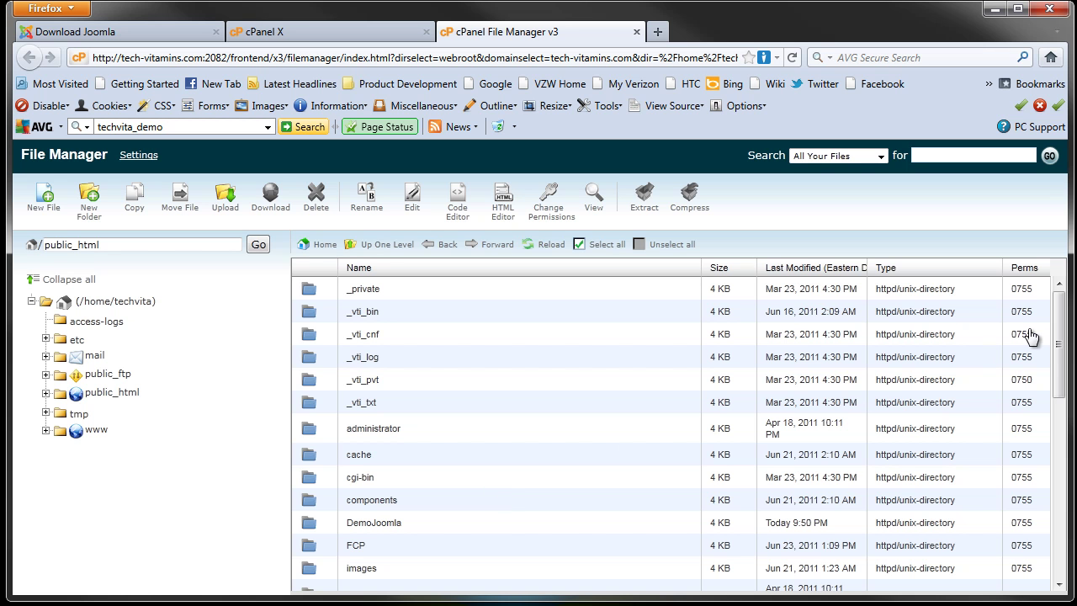
left_click_drag(1057, 330, 1070, 313)
left_click(659, 32)
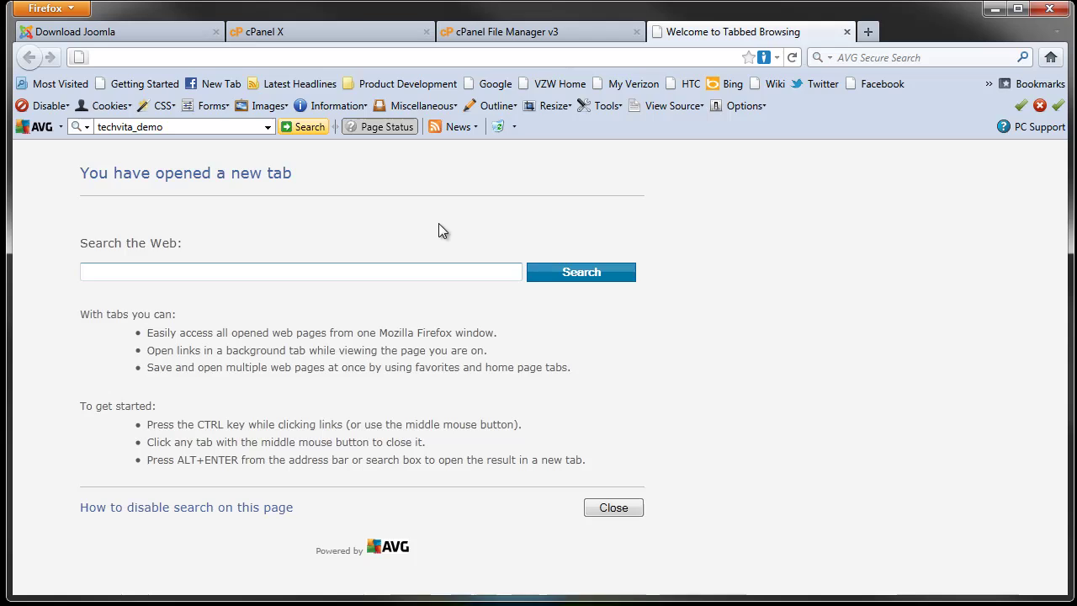
type("www.t")
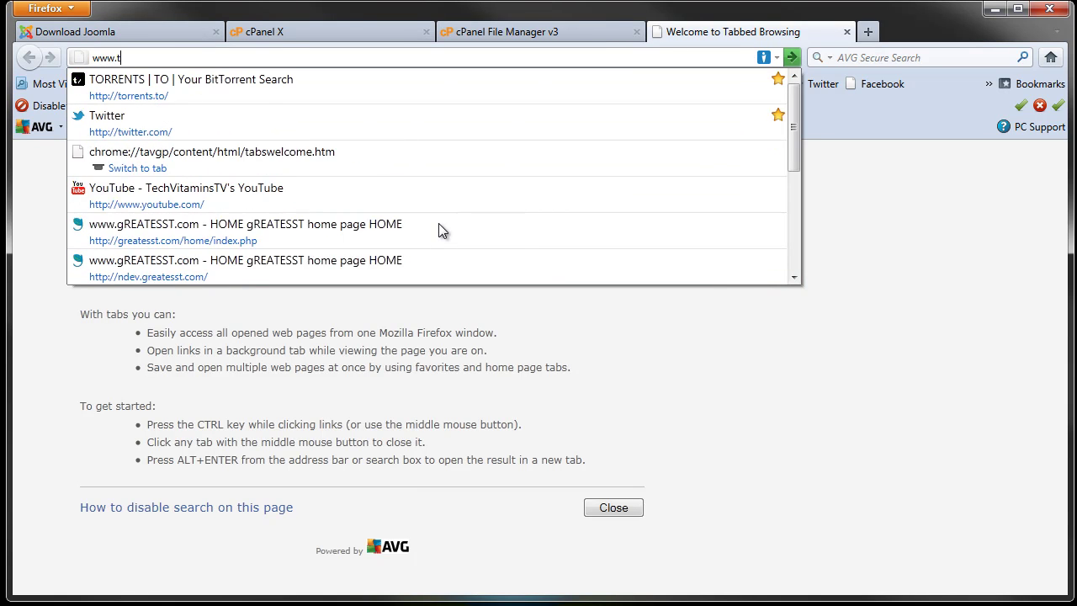
type("echvitami")
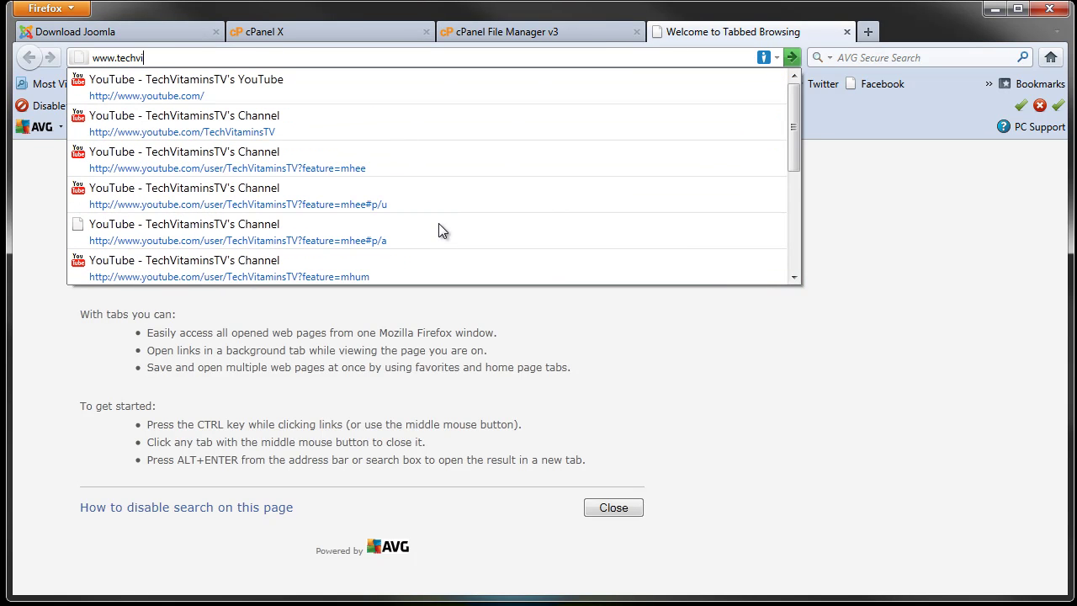
key("BackSpace")
key("BackSpace")
key("BackSpace")
key("BackSpace")
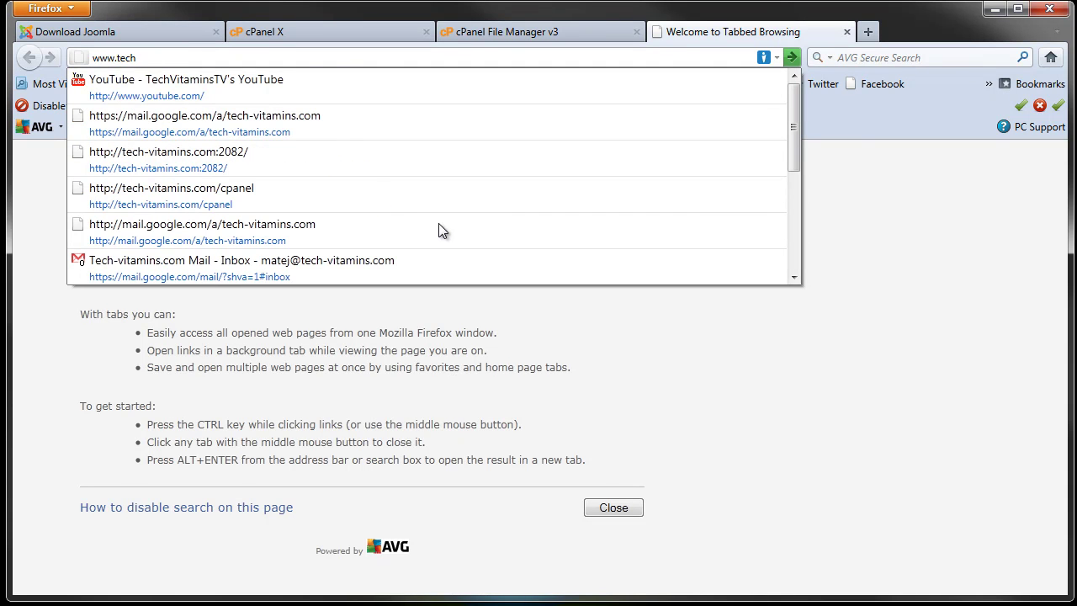
type("-vitamin")
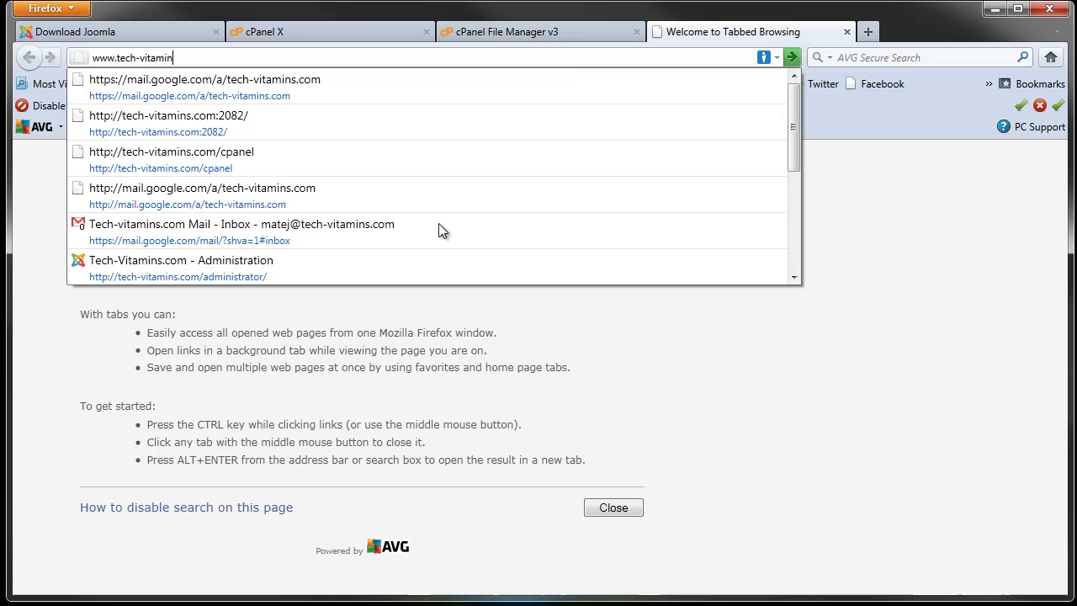
type("s.com")
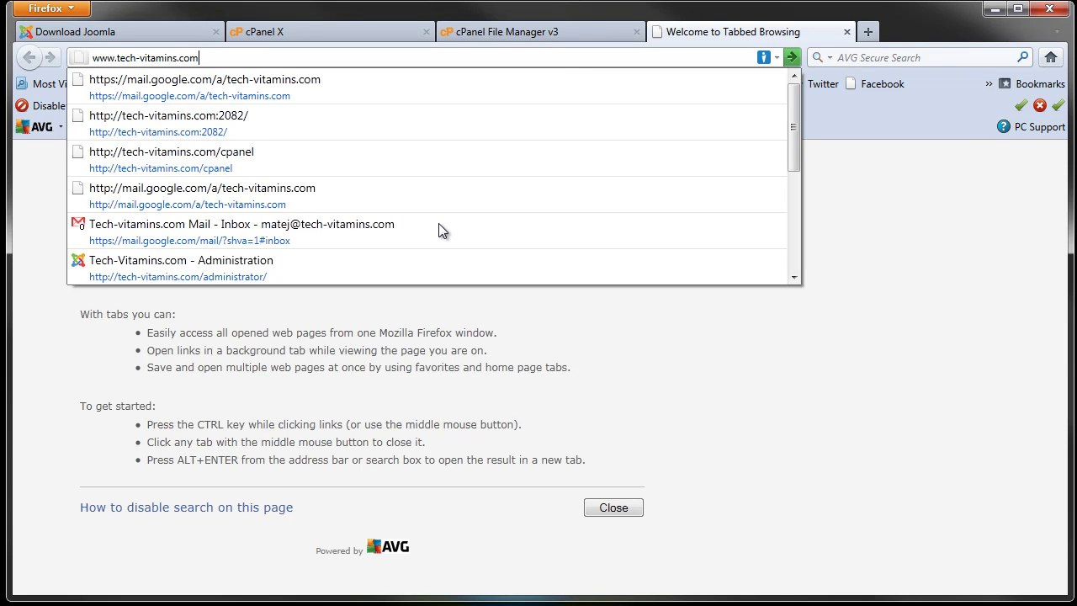
type("/")
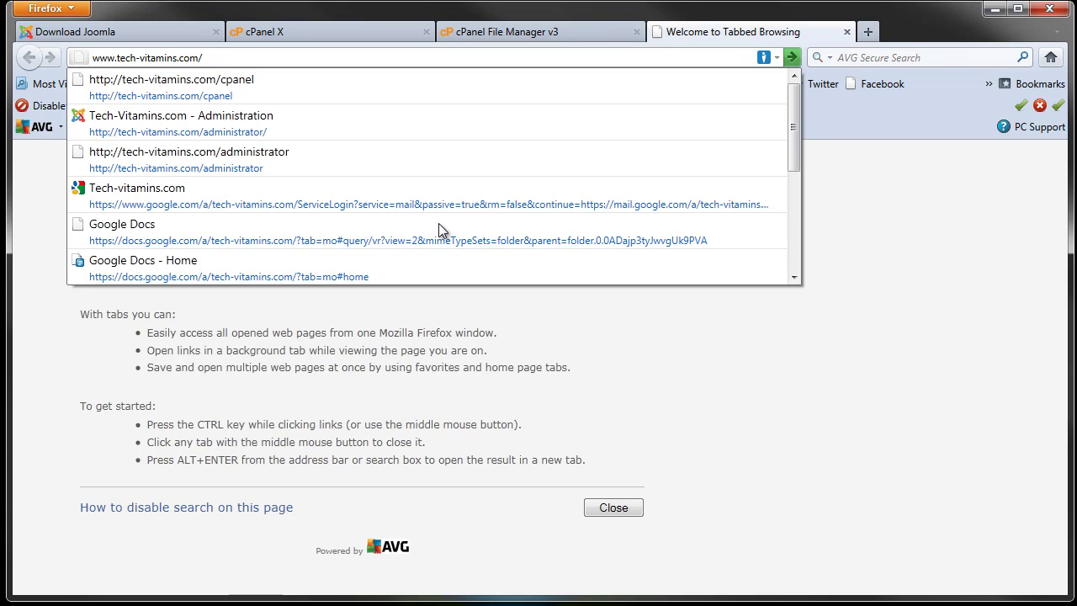
type("Jomm")
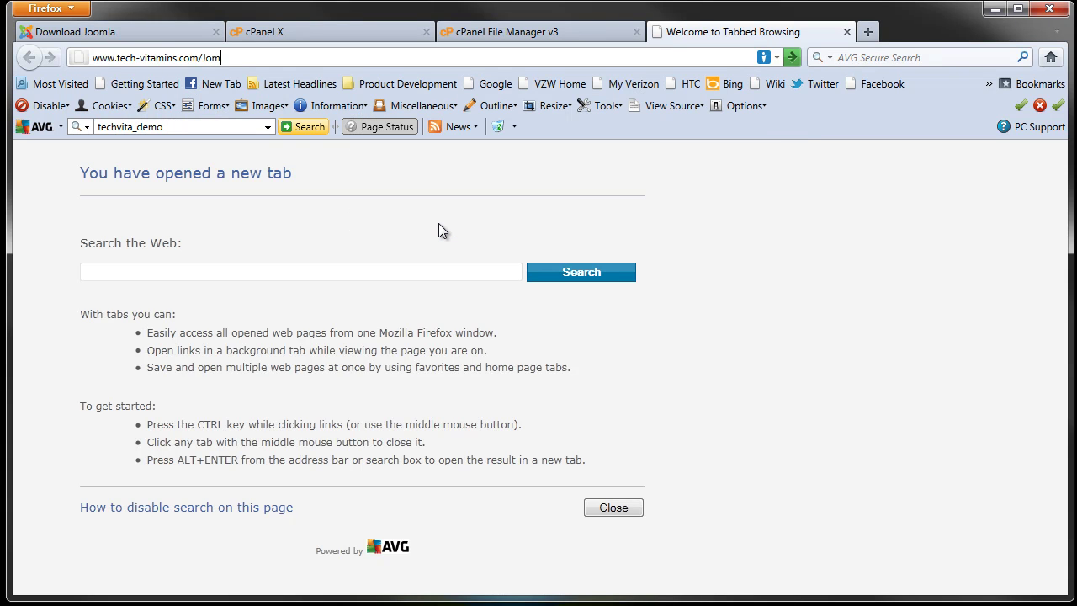
key("BackSpace")
key("BackSpace")
type("omla")
left_click(485, 36)
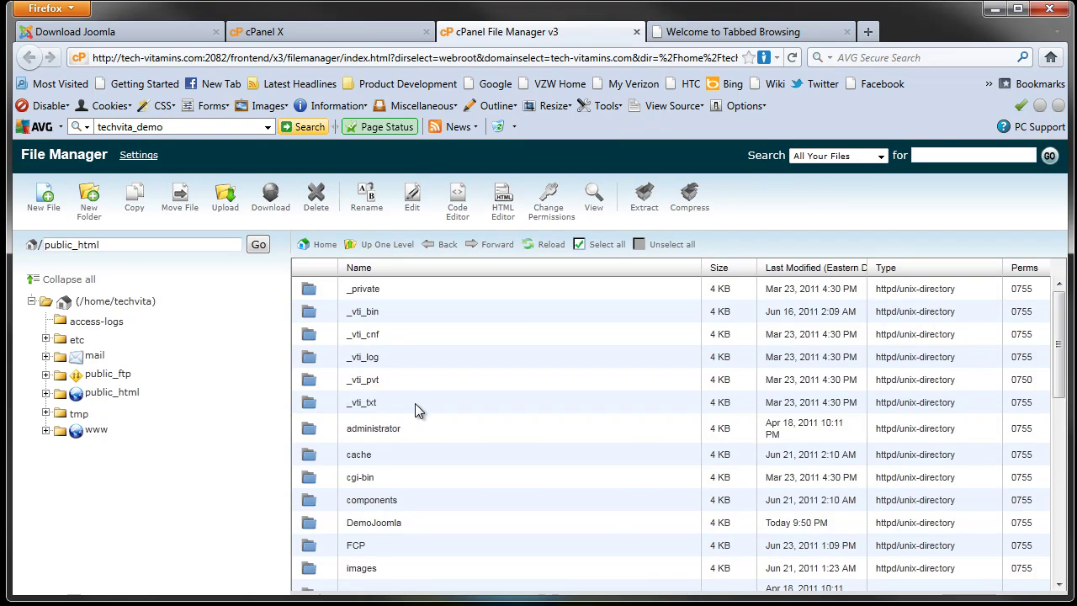
Step: Open the DemoJoomla folder to check its extracted contents
scroll(415, 403, "down", 3)
scroll(415, 409, "down", 3)
scroll(416, 409, "up", 1)
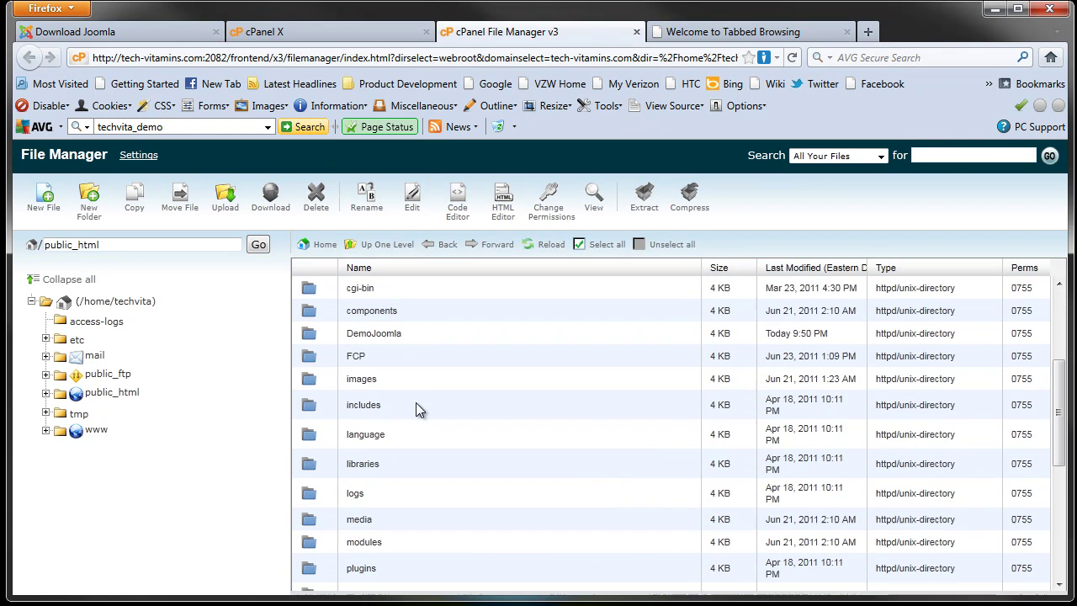
double_click(383, 334)
double_click(309, 335)
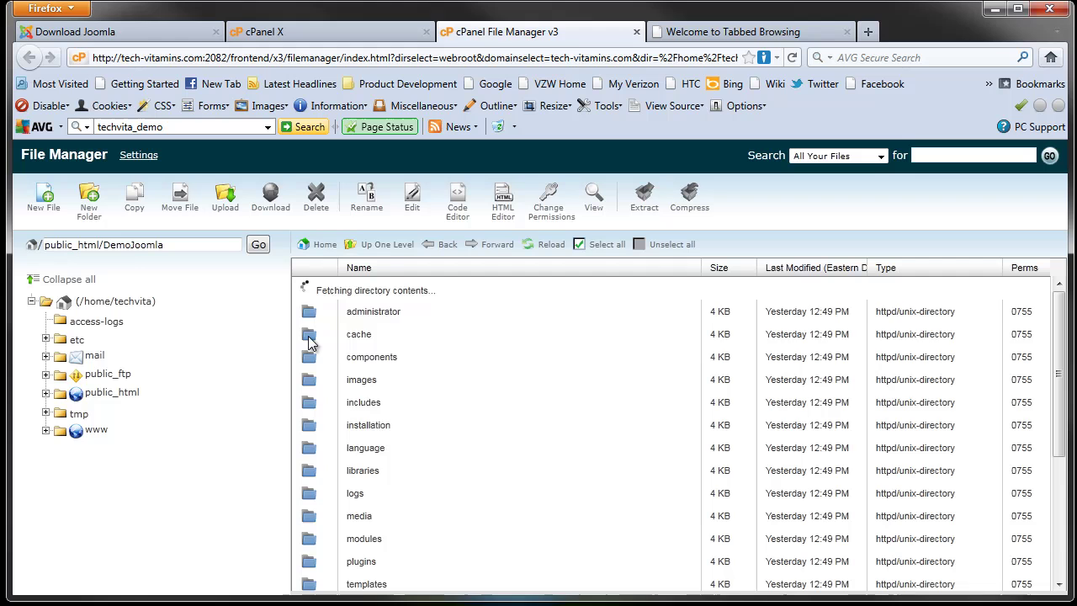
left_click(678, 34)
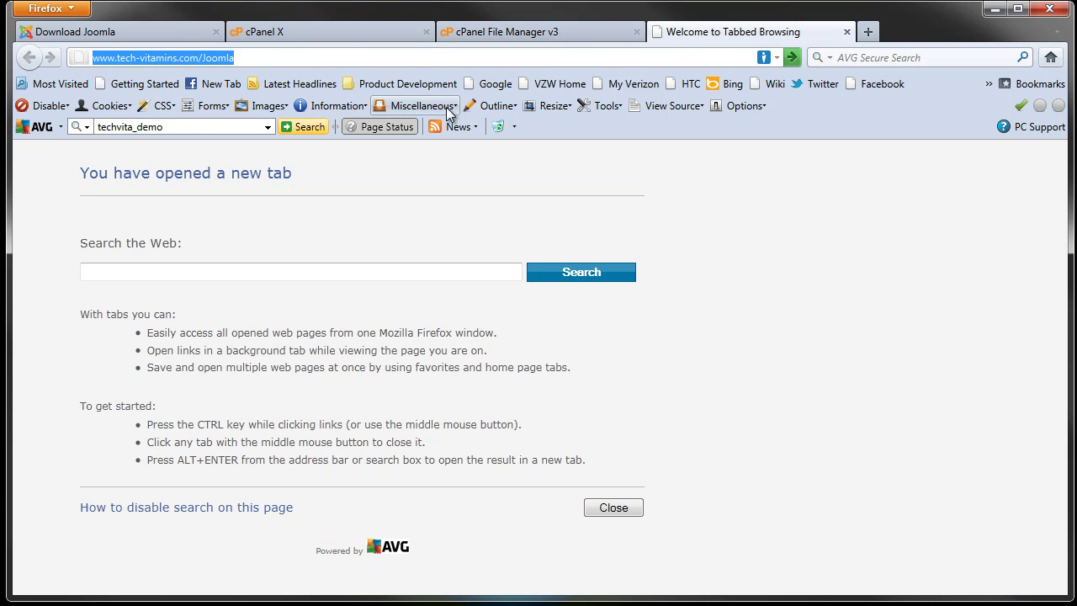
left_click(272, 59)
key("BackSpace")
key("BackSpace")
key("BackSpace")
key("BackSpace")
key("BackSpace")
key("BackSpace")
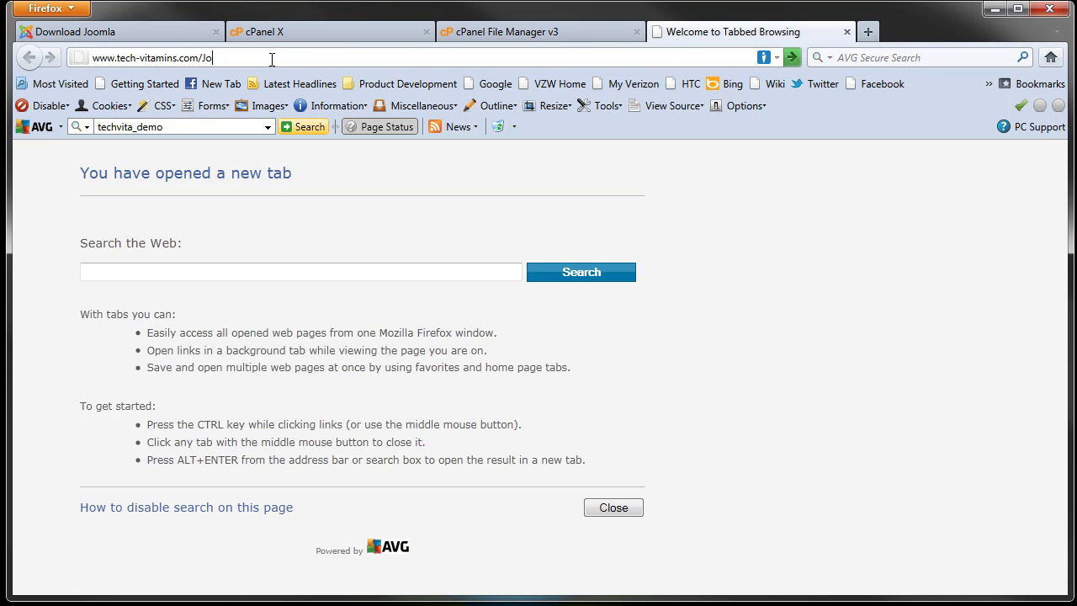
type("DemoJoomla")
key("Return")
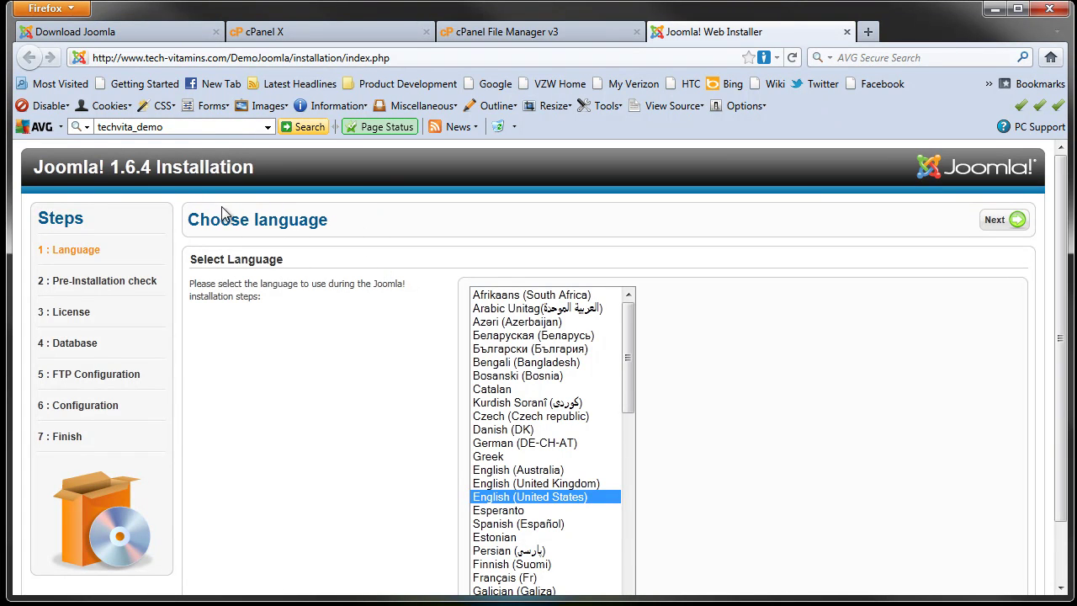
Step: Review the language list, leaving English (United States) as the installation language
scroll(952, 312, "down", 2)
scroll(898, 315, "up", 2)
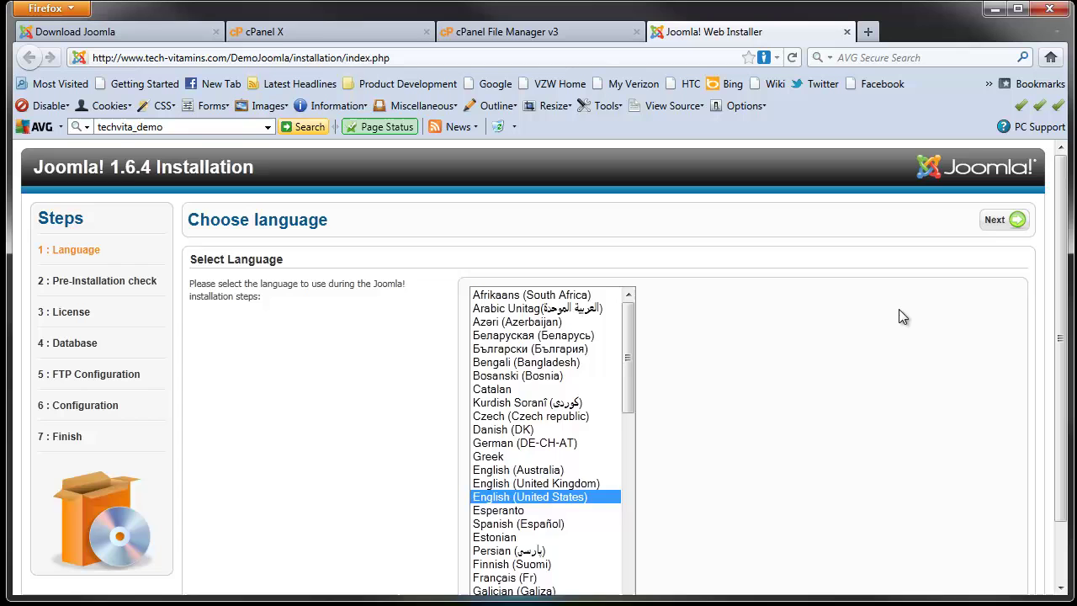
scroll(757, 299, "down", 2)
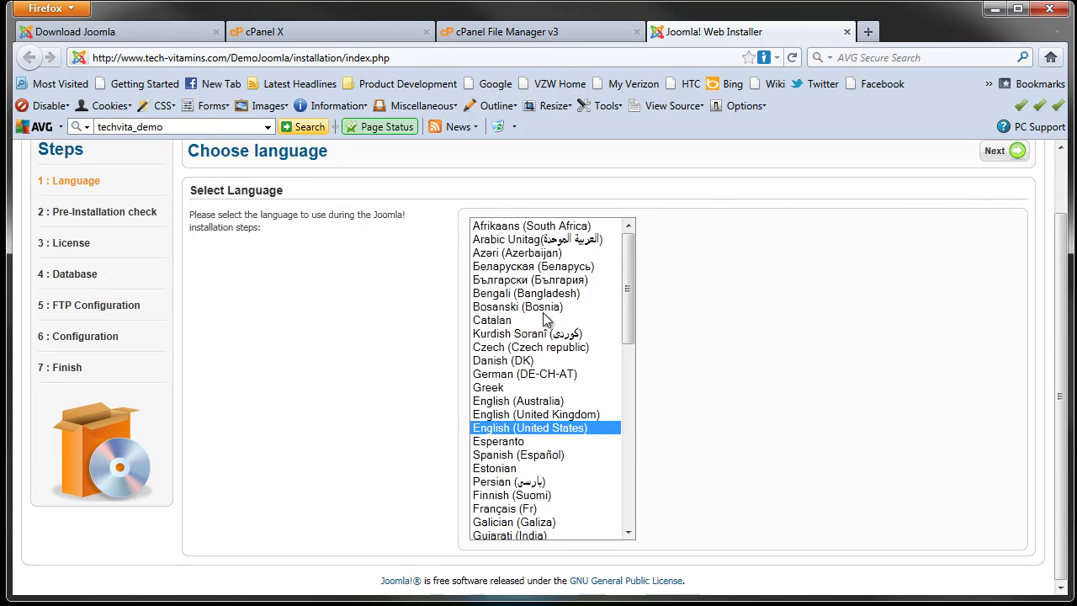
scroll(697, 477, "up", 2)
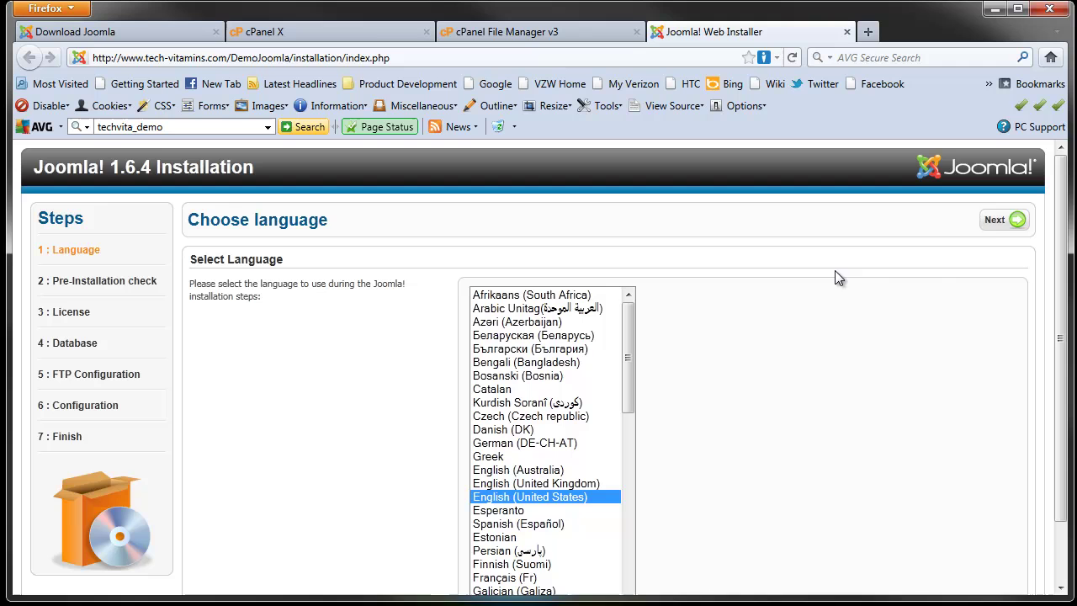
Step: Go to the Pre-Installation Check and review its requirements, all marked Yes
left_click(1009, 229)
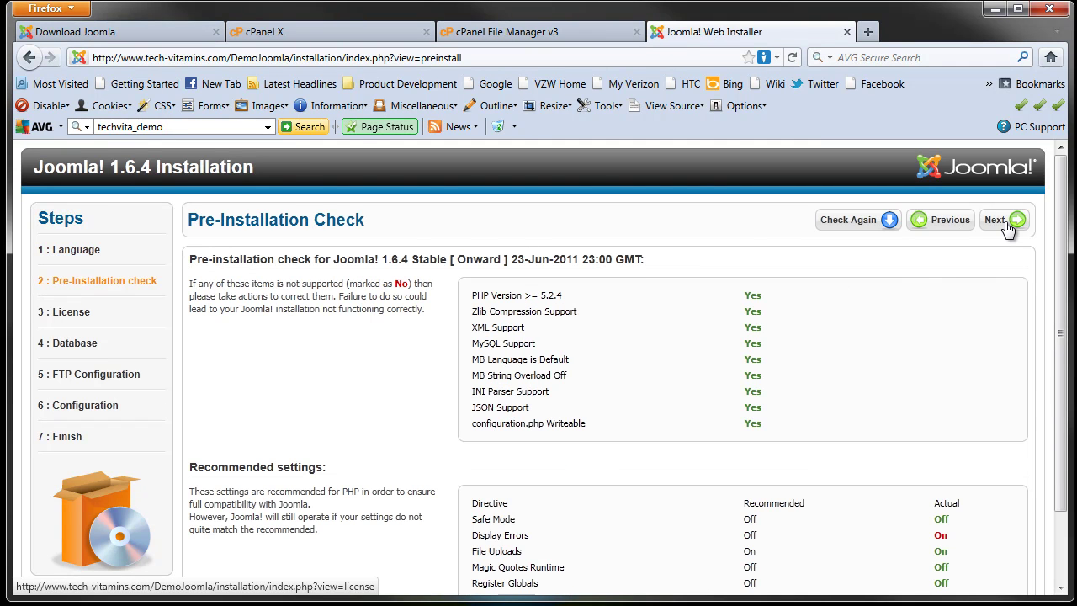
scroll(665, 351, "down", 2)
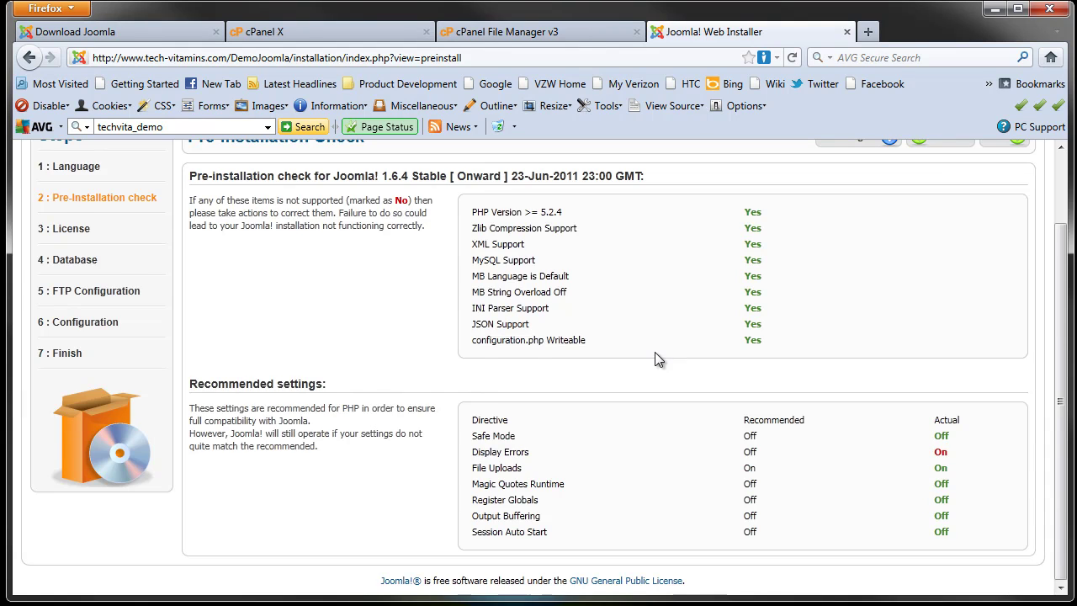
scroll(665, 347, "up", 2)
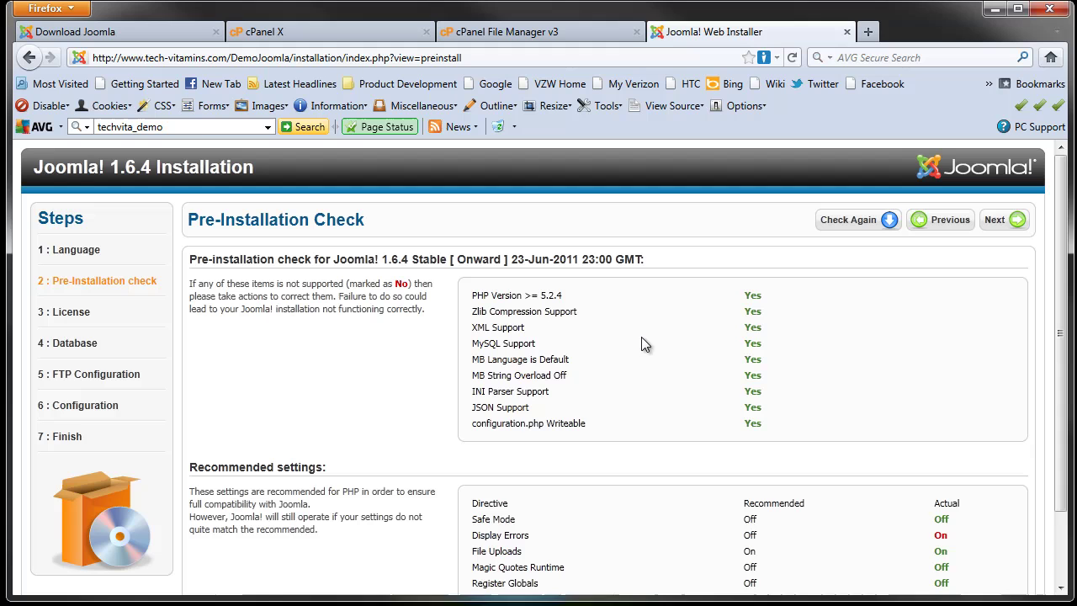
scroll(740, 387, "down", 2)
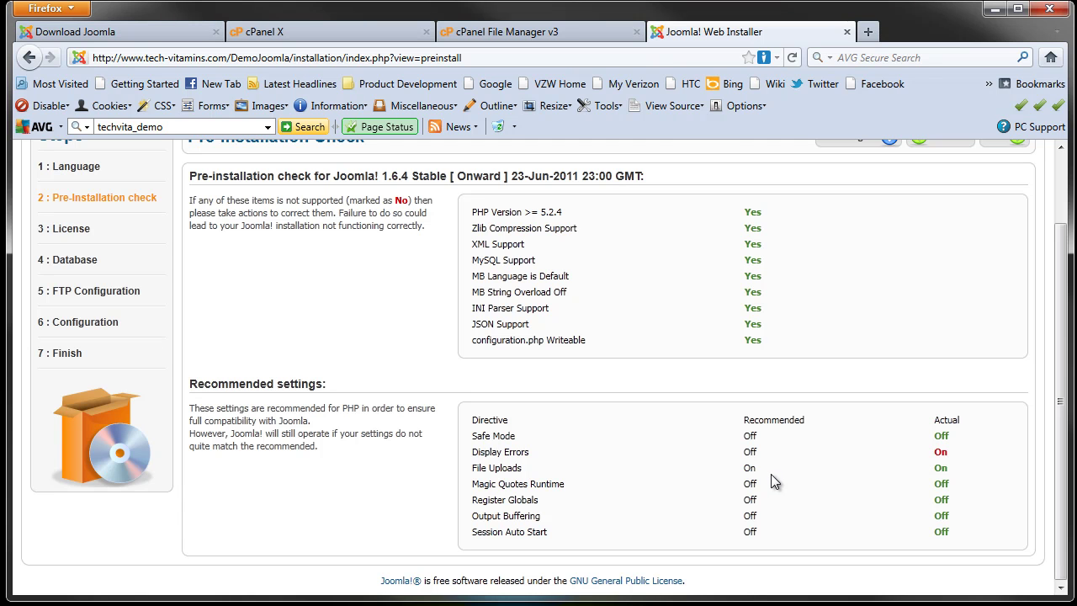
scroll(771, 474, "up", 2)
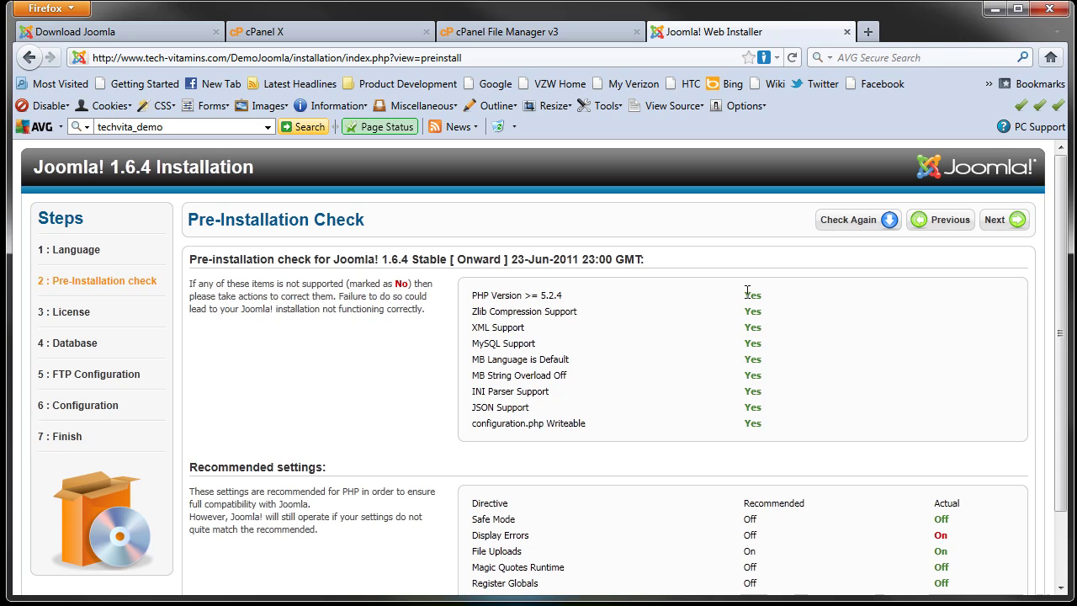
left_click_drag(744, 296, 755, 294)
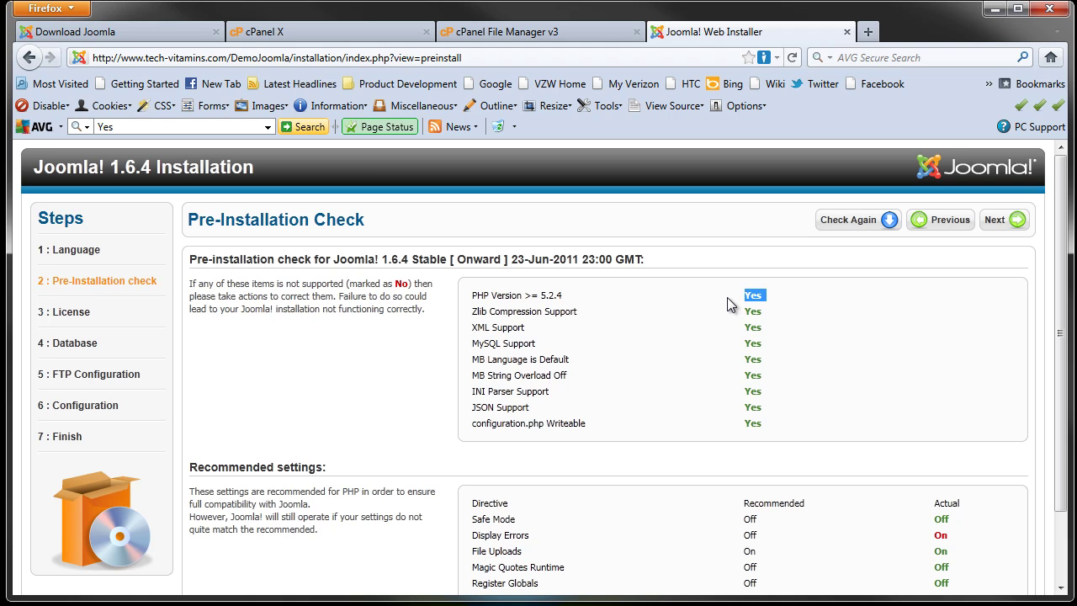
scroll(778, 513, "down", 2)
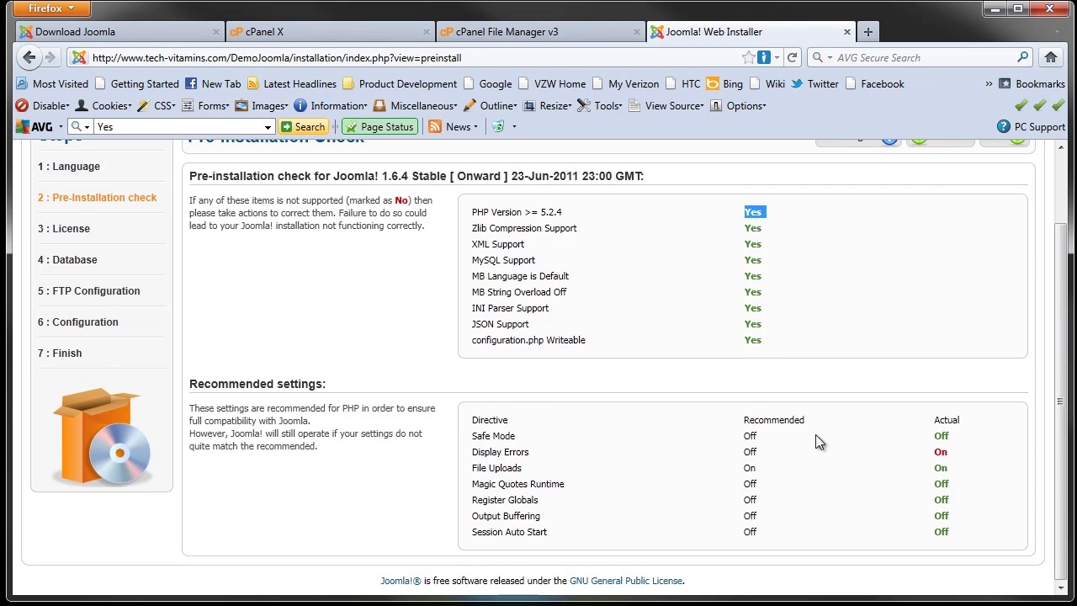
scroll(799, 438, "up", 2)
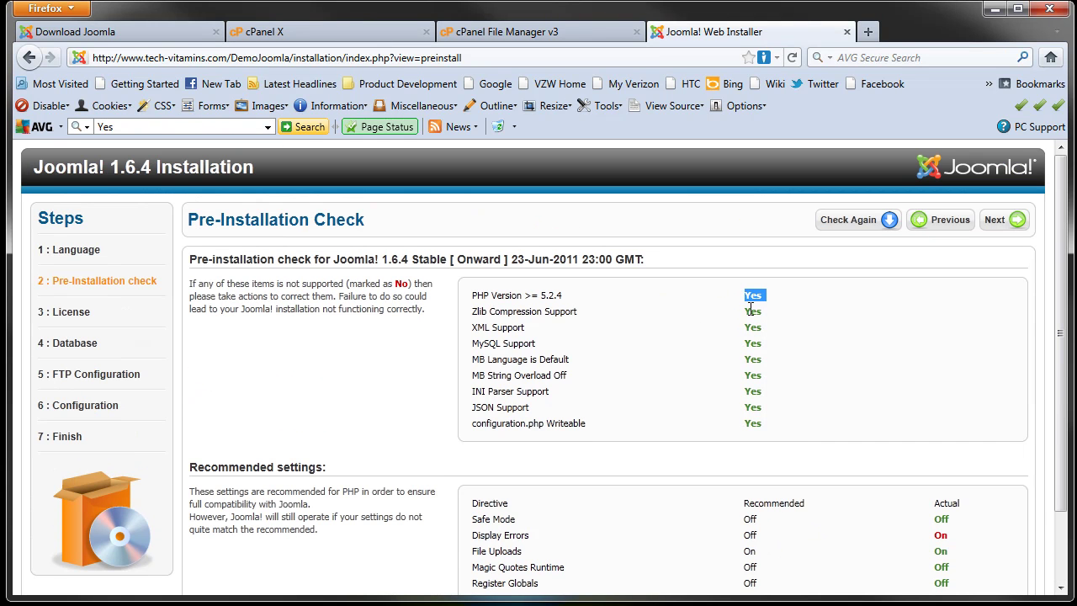
Step: Advance to the License step and scroll through the GNU General Public License v2 text
left_click(1012, 220)
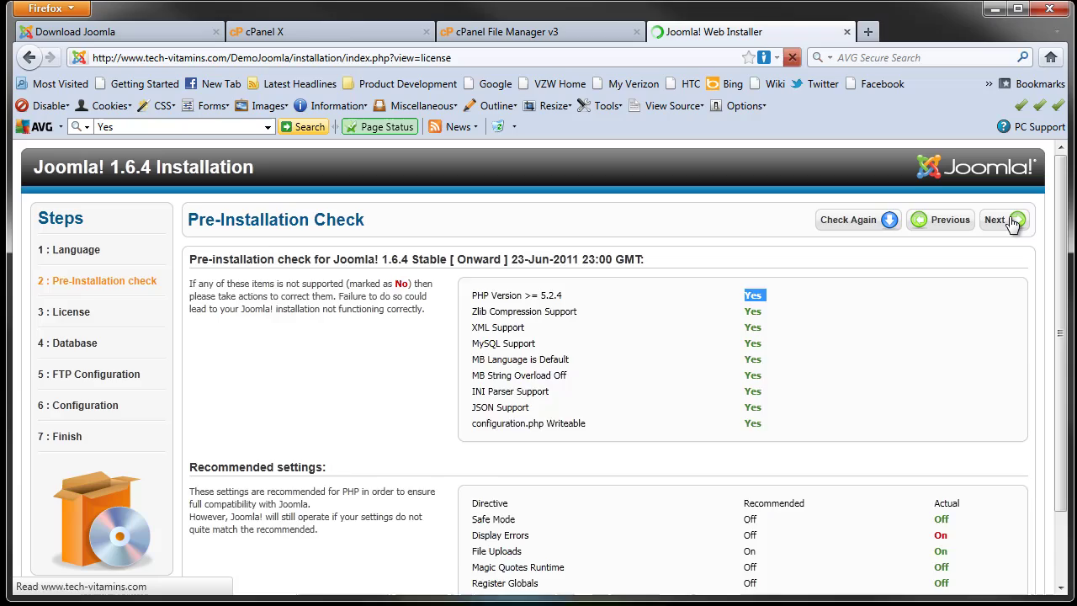
scroll(595, 377, "down", 5)
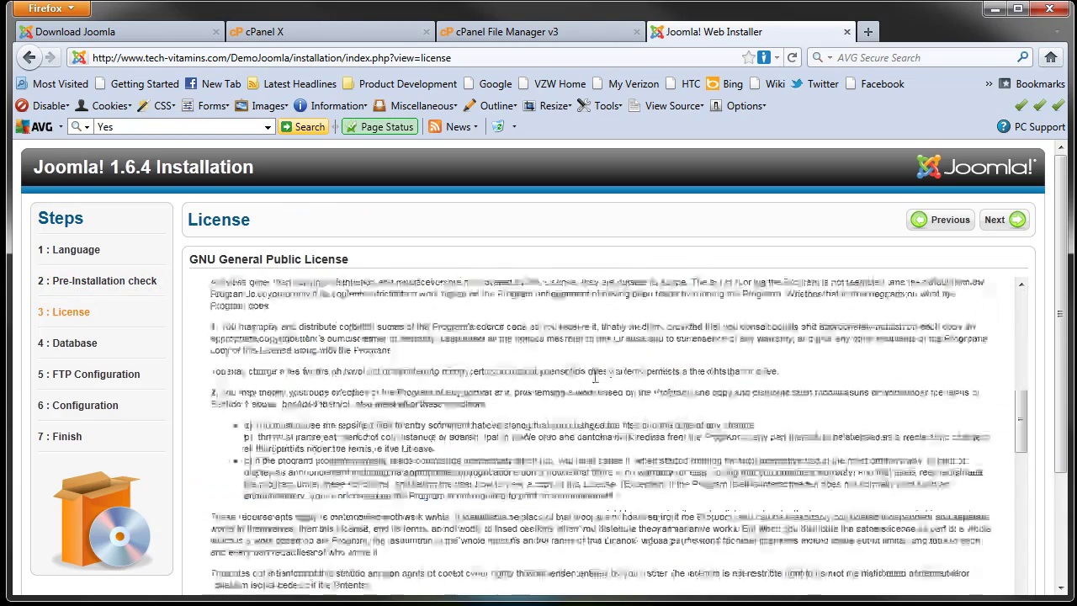
scroll(595, 377, "down", 10)
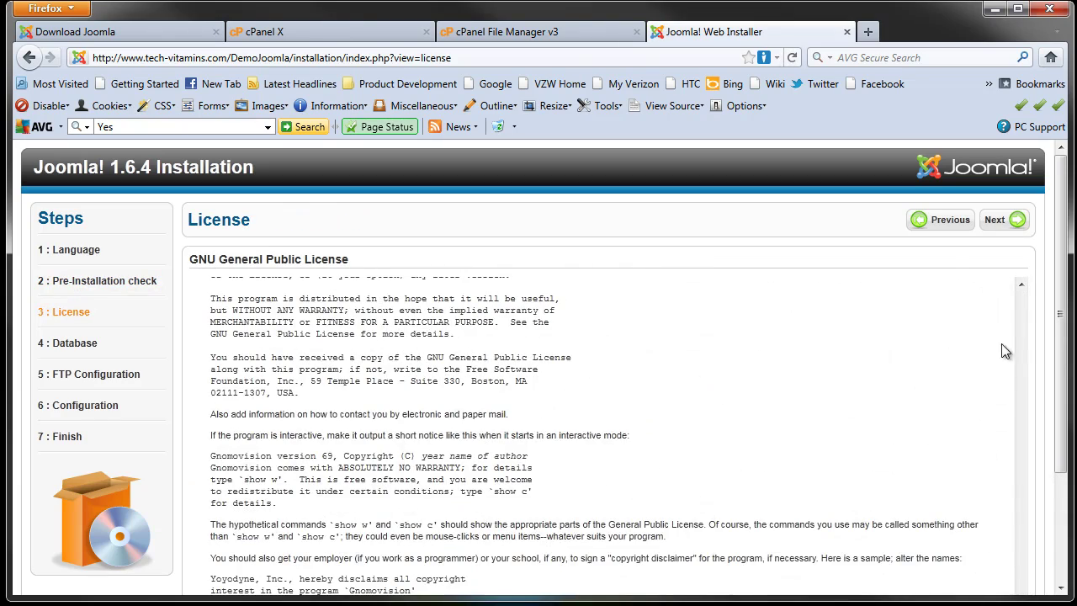
scroll(1052, 324, "down", 3)
scroll(522, 485, "up", 5)
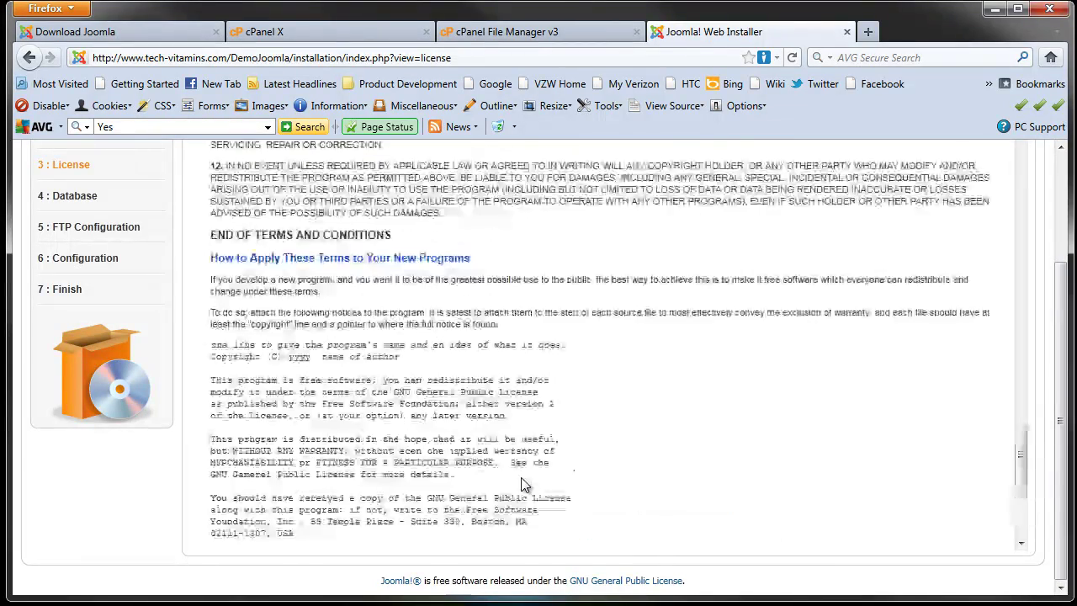
scroll(522, 484, "up", 15)
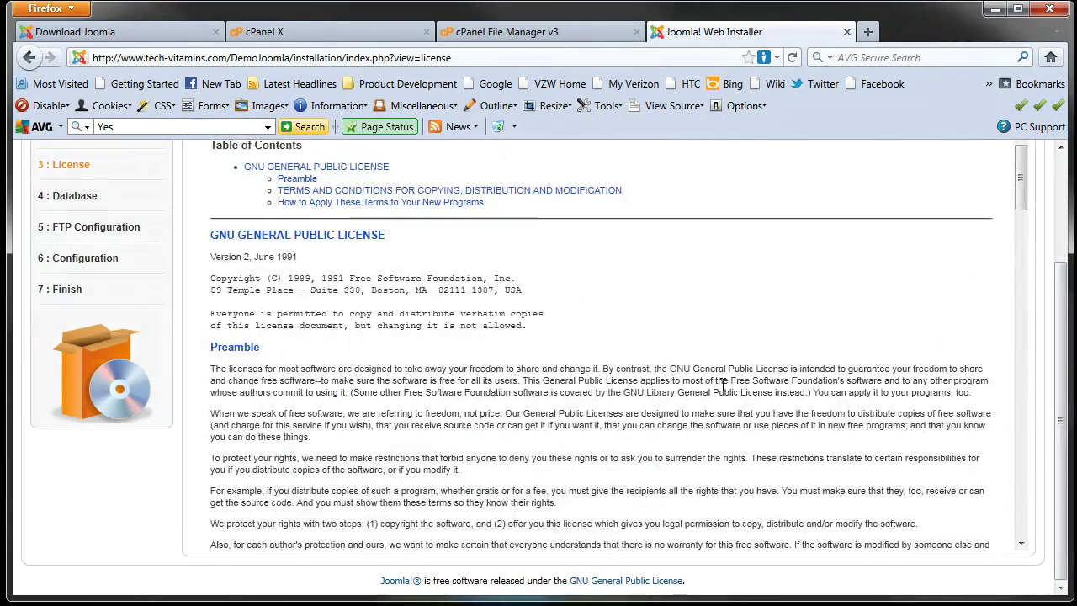
scroll(722, 384, "up", 3)
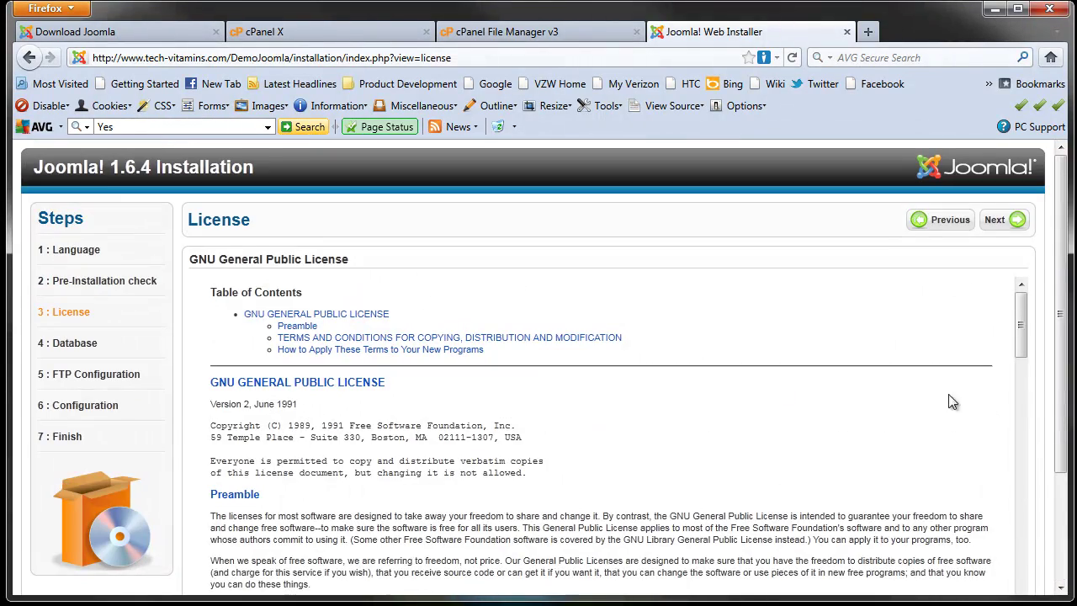
Step: Advance to Database Configuration and confirm the Host Name is localhost
left_click(1017, 220)
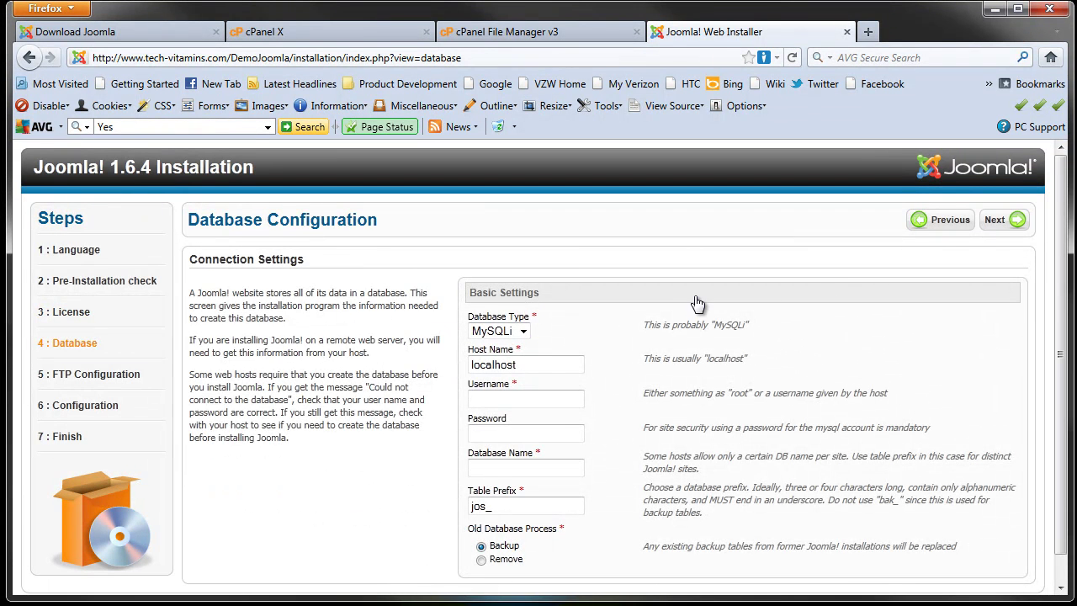
scroll(687, 307, "down", 1)
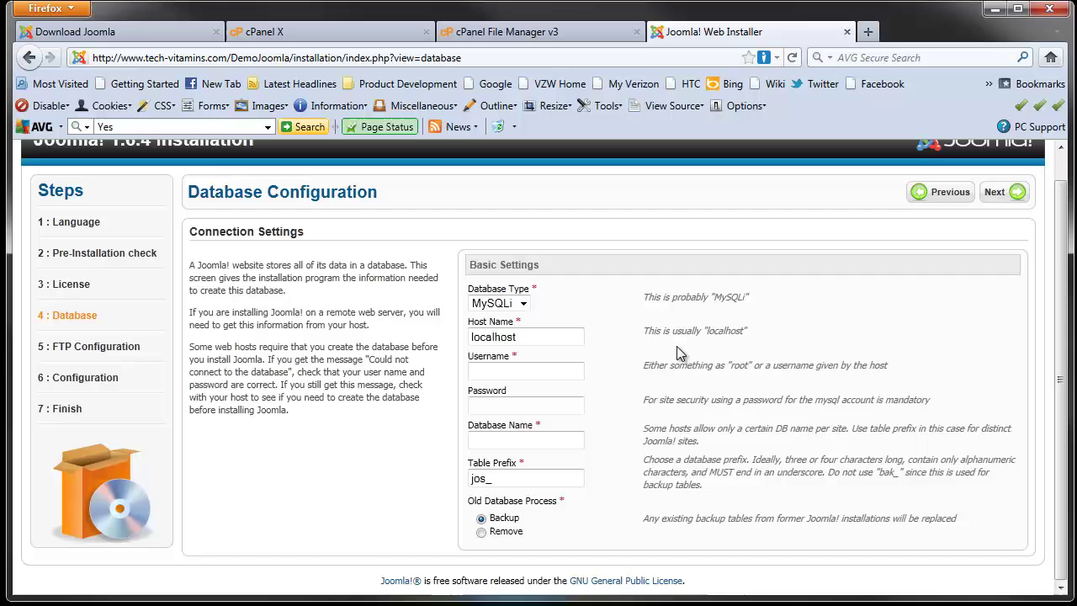
left_click_drag(643, 331, 755, 335)
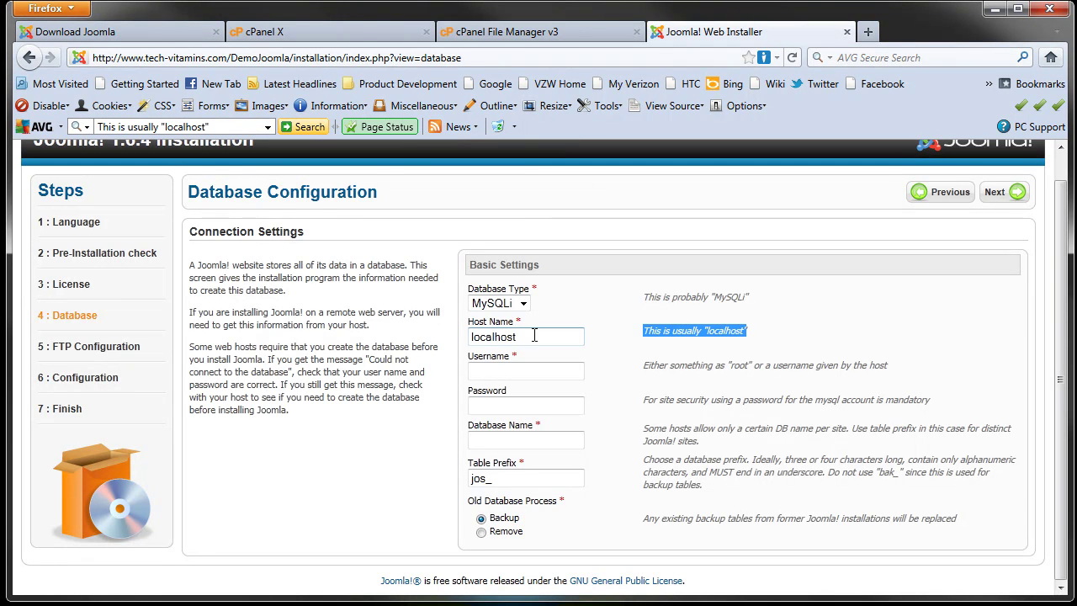
double_click(505, 337)
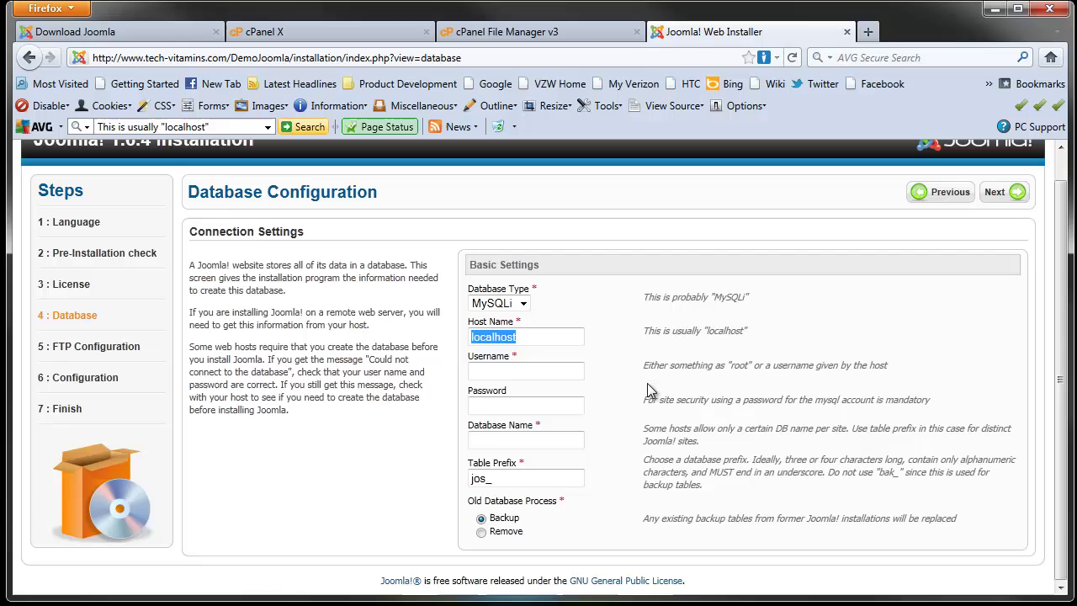
left_click(502, 372)
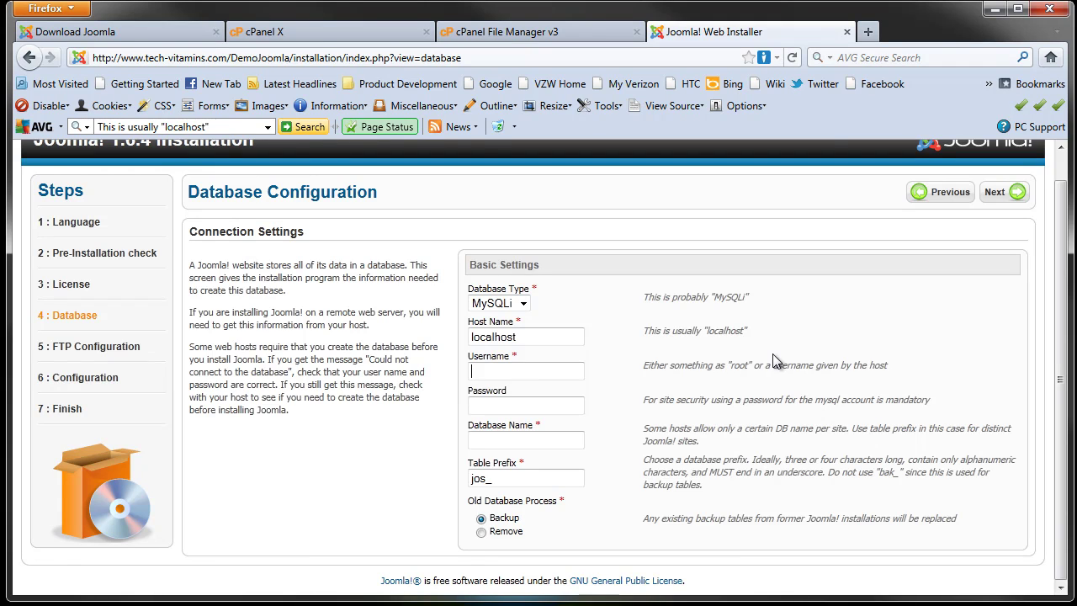
Step: Open cPanel's MySQL Databases page showing the techvita_demo database and techvita_demouse user
left_click(546, 32)
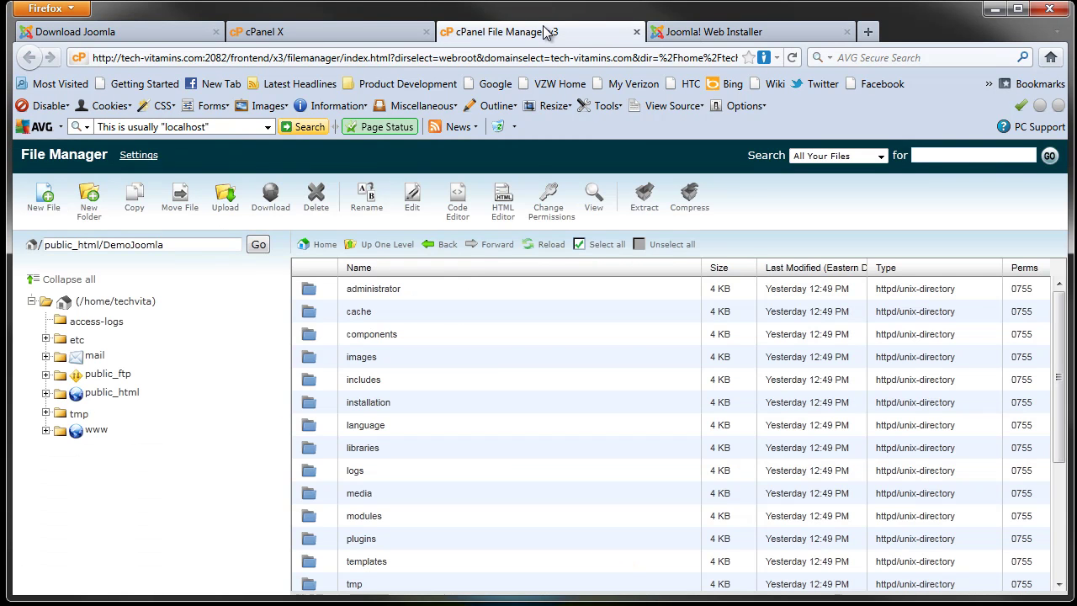
left_click(358, 31)
scroll(414, 296, "up", 4)
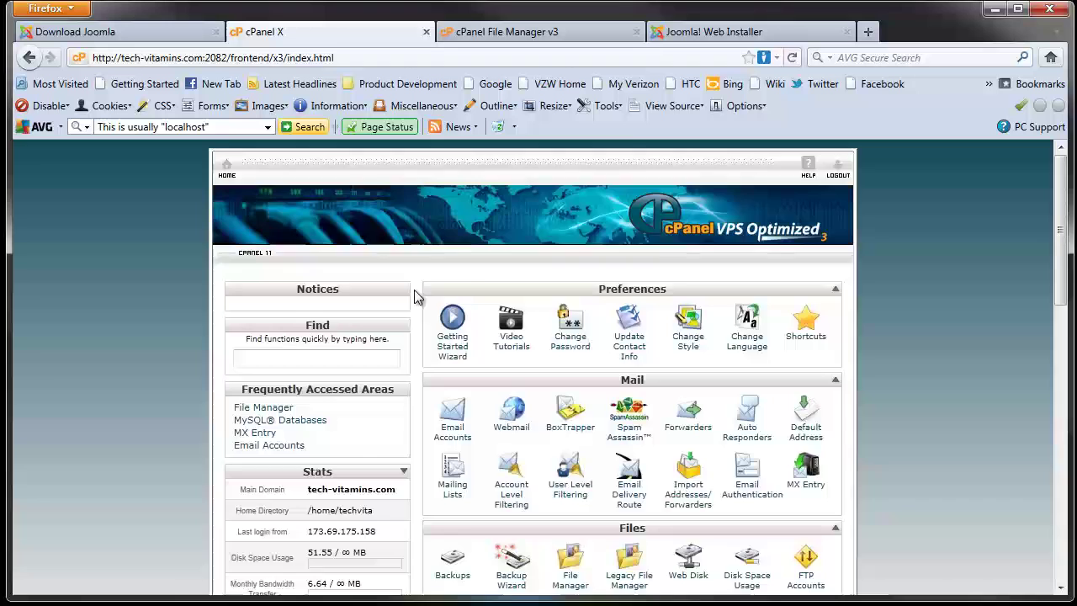
scroll(414, 296, "down", 9)
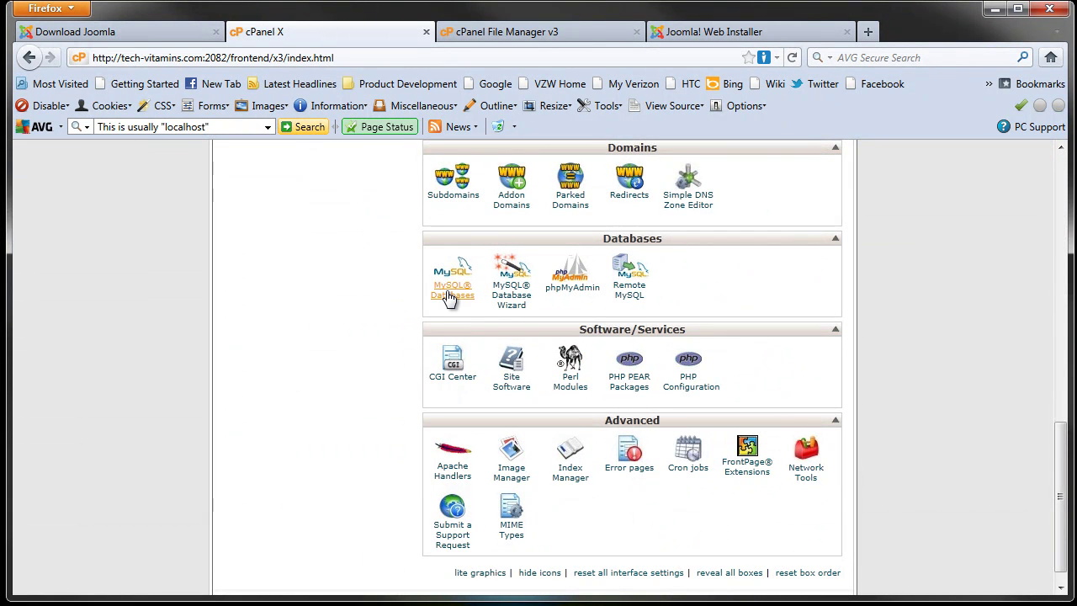
left_click(450, 295)
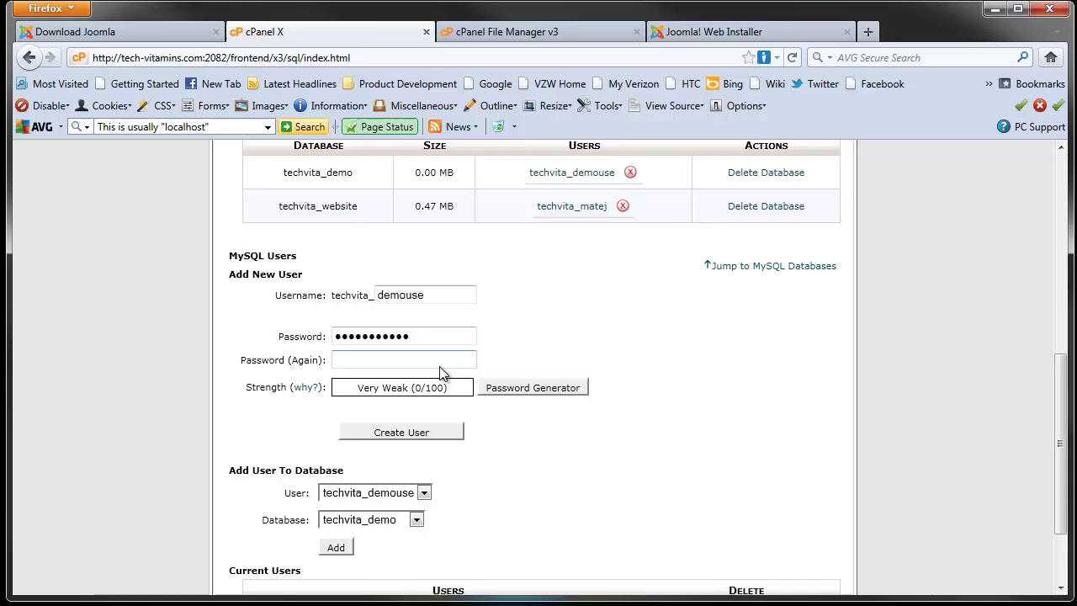
scroll(424, 376, "down", 3)
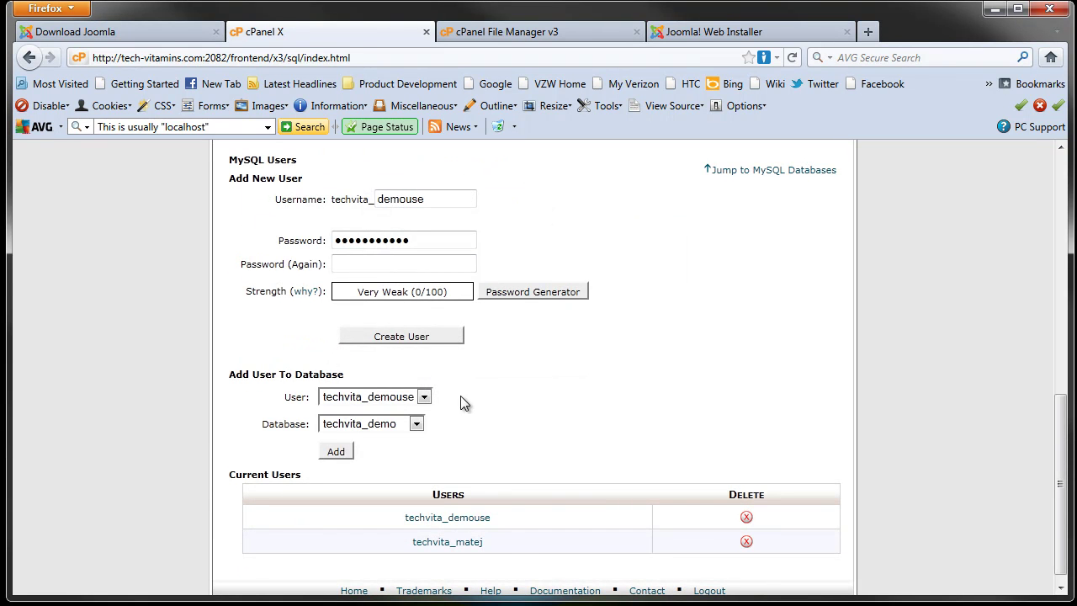
Step: Enter username techvita_demouse, the database password, and database name techvita_demo in the installer
left_click(714, 32)
left_click(533, 371)
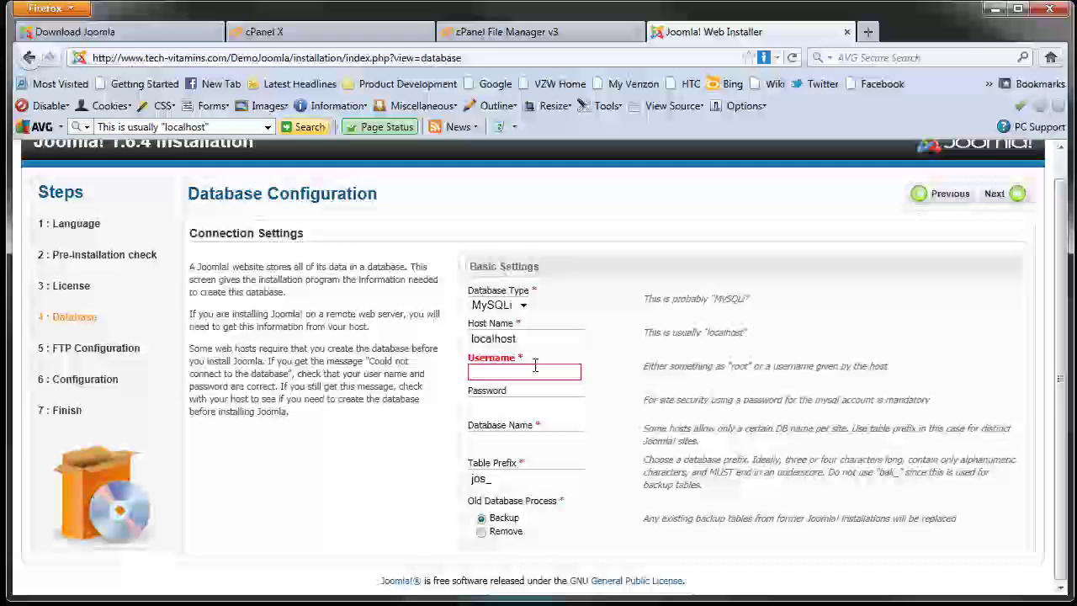
type("tech")
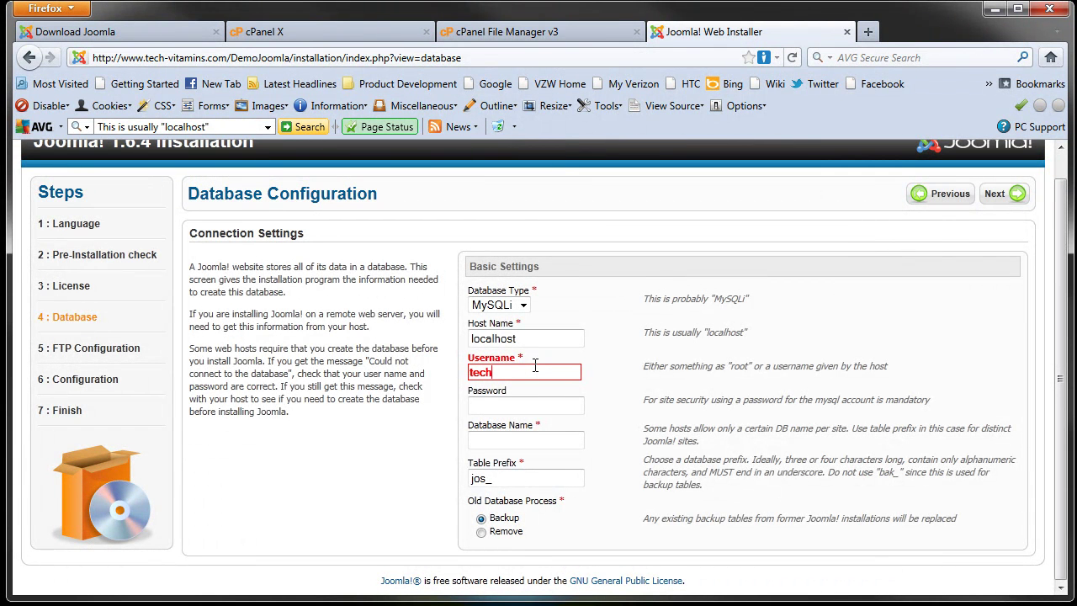
type("vita_demouse")
left_click(539, 407)
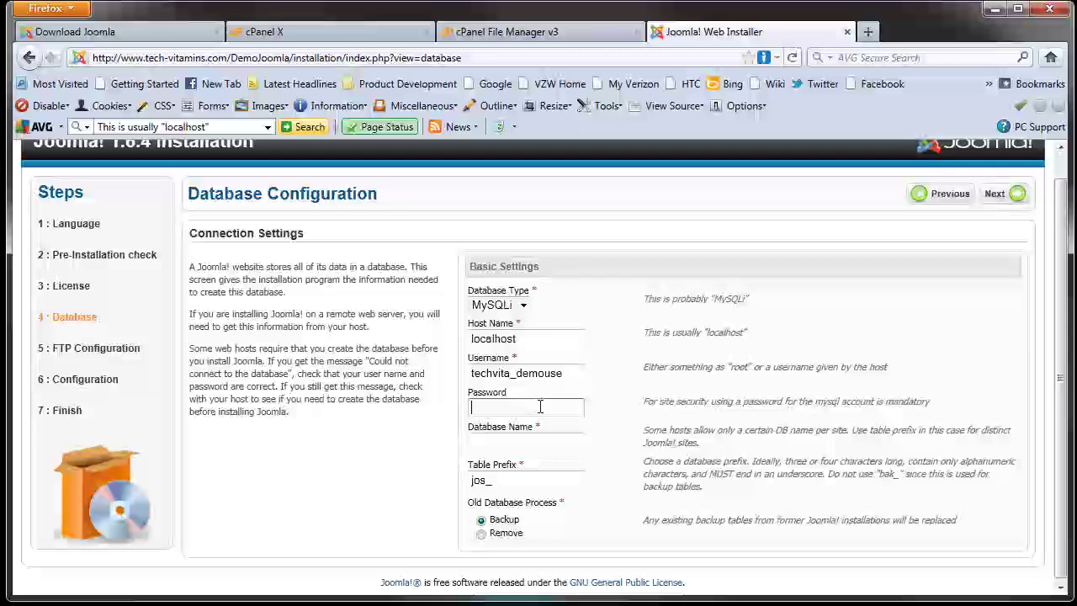
type("•••••••")
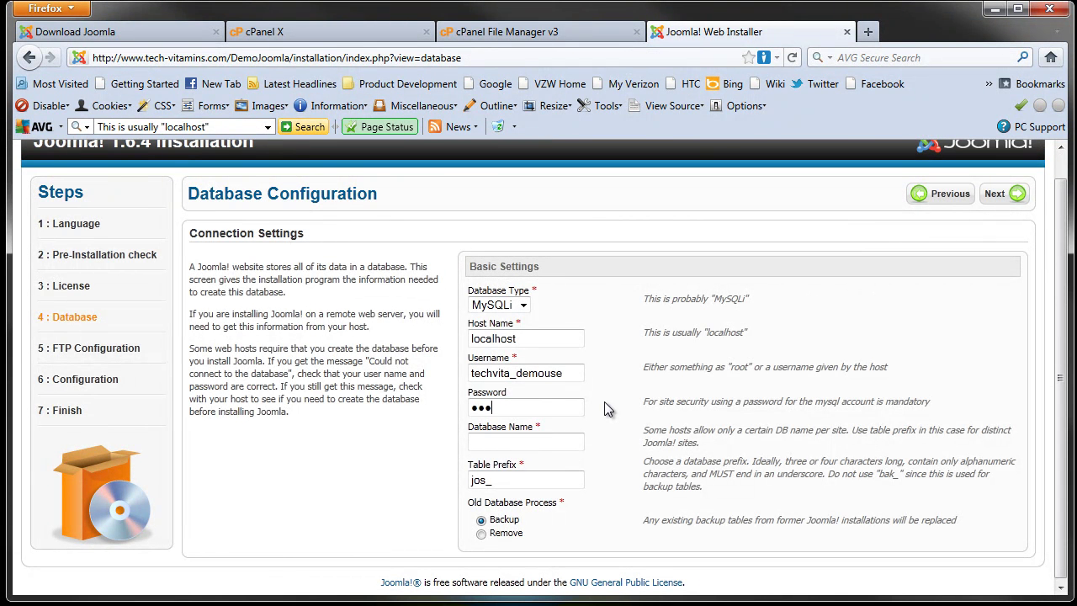
type("••••")
left_click(540, 444)
left_click(566, 411)
type("techvita")
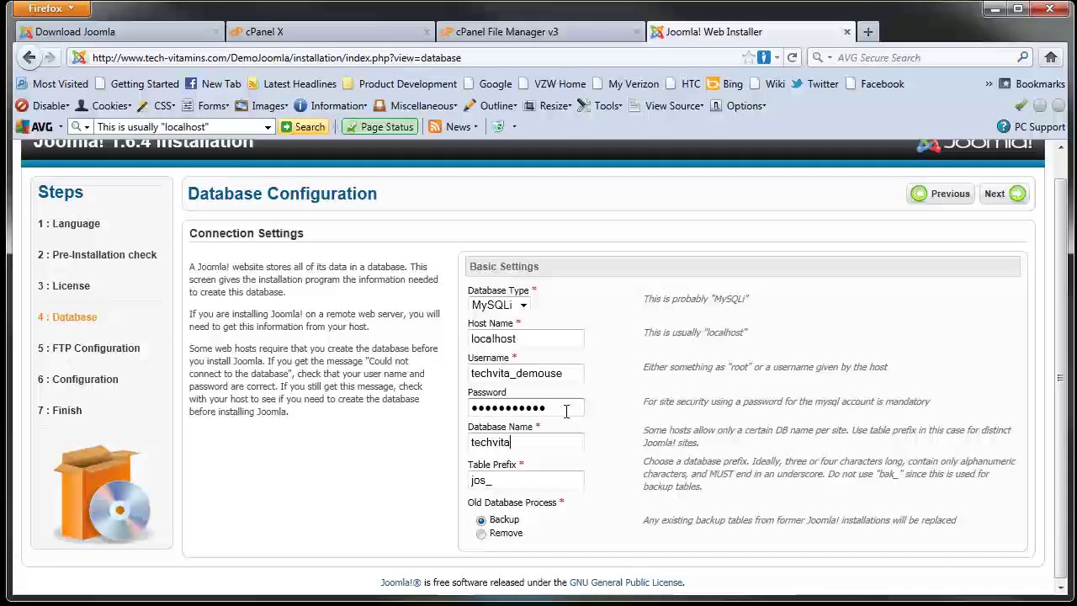
type("_")
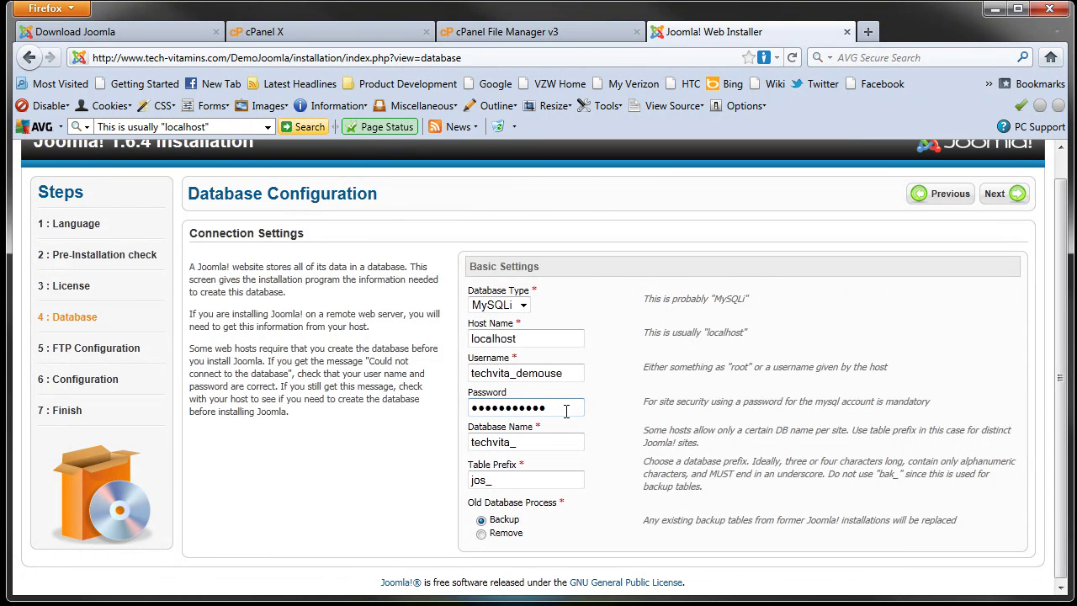
type("demo")
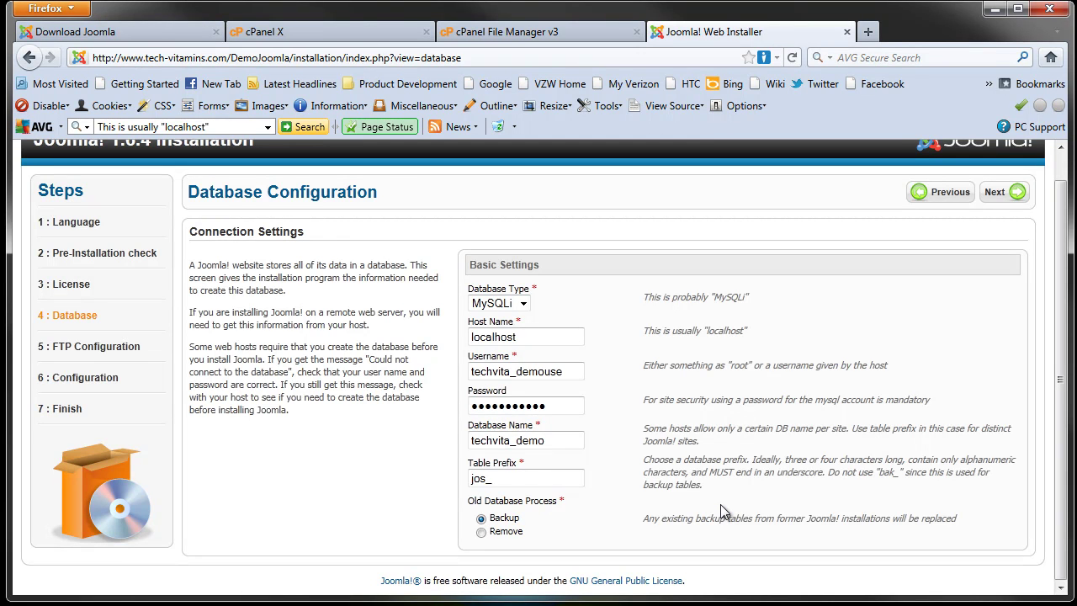
Step: Submit the database settings, dismiss the save-password prompt, and re-enter the password
left_click(1000, 202)
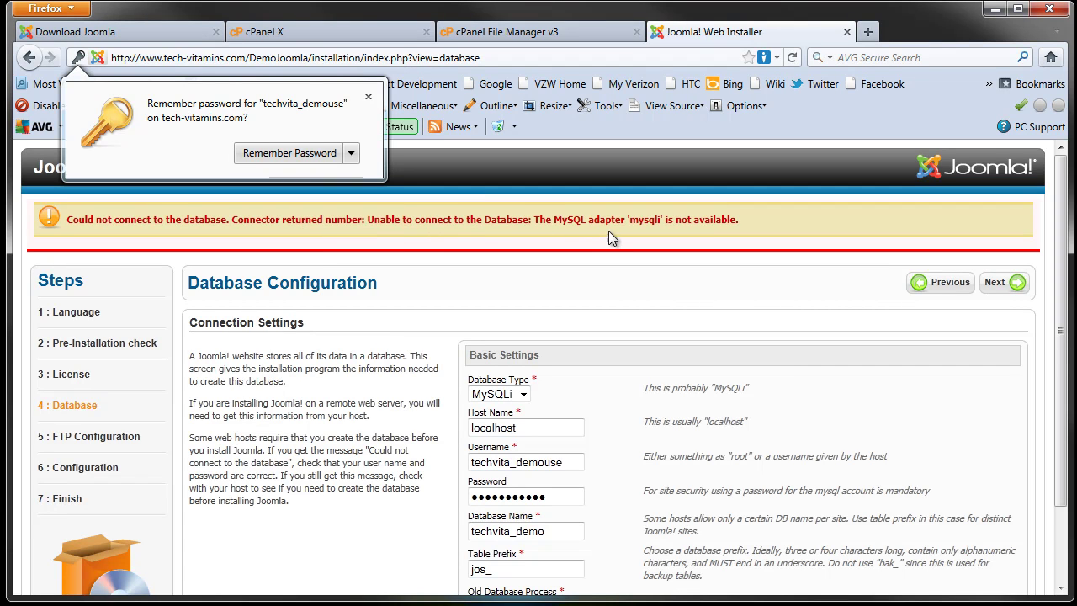
left_click(318, 153)
scroll(544, 338, "down", 2)
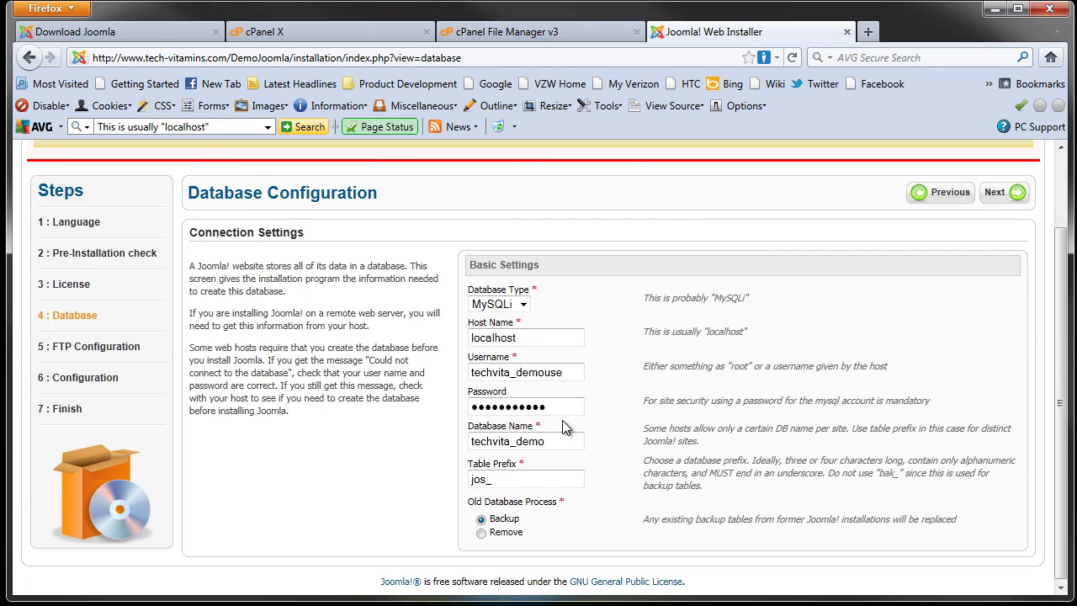
left_click_drag(559, 408, 486, 412)
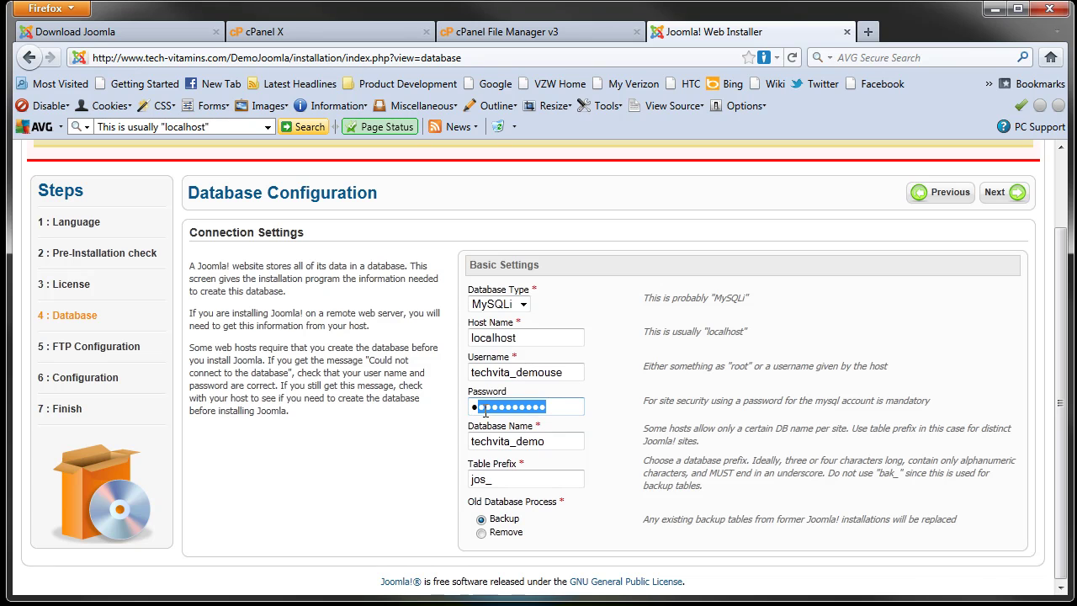
key("BackSpace")
key("BackSpace")
type("•••••••")
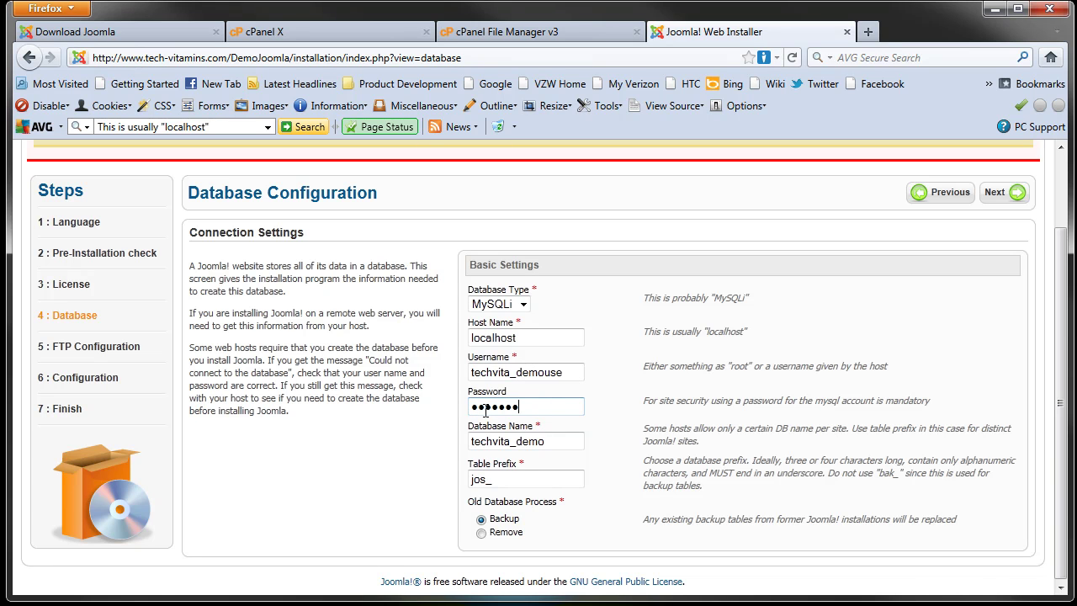
type("••••")
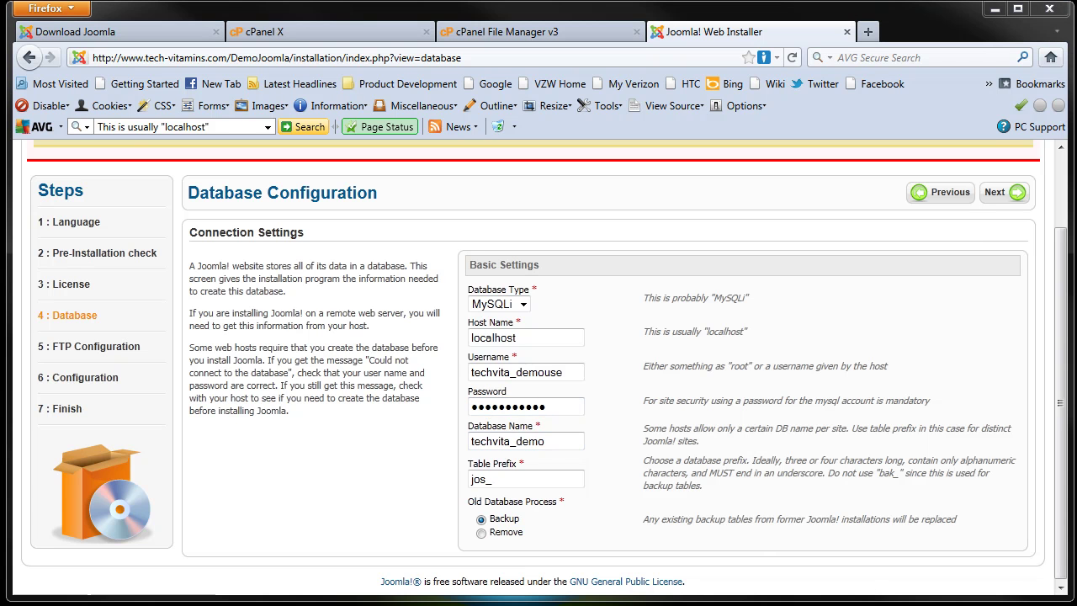
left_click(625, 340)
Step: Switch Database Type to MySQL and continue to the FTP Configuration step
left_click(1005, 192)
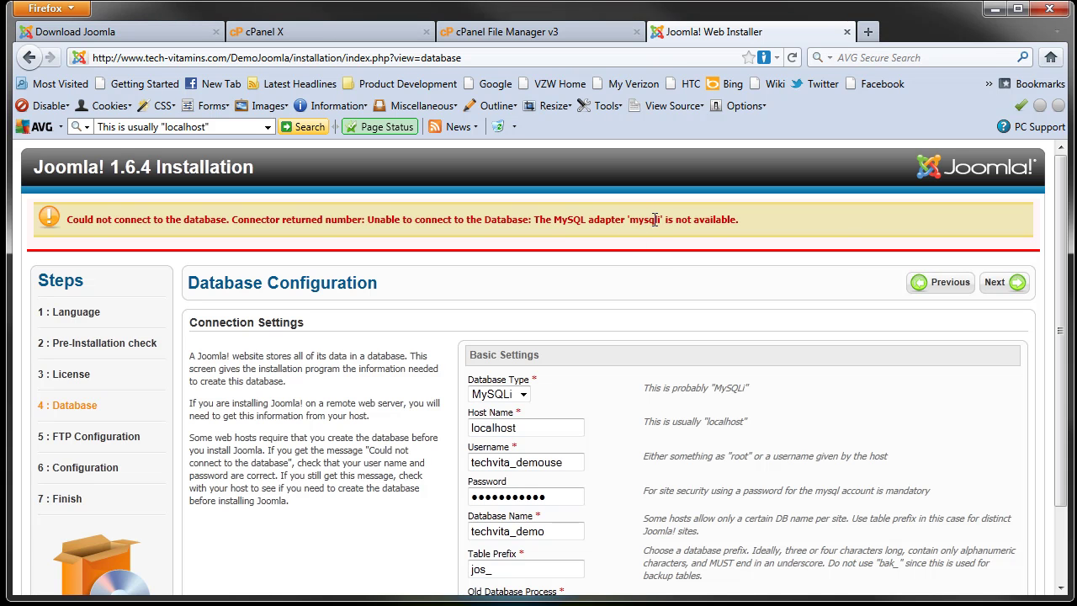
scroll(646, 292, "down", 2)
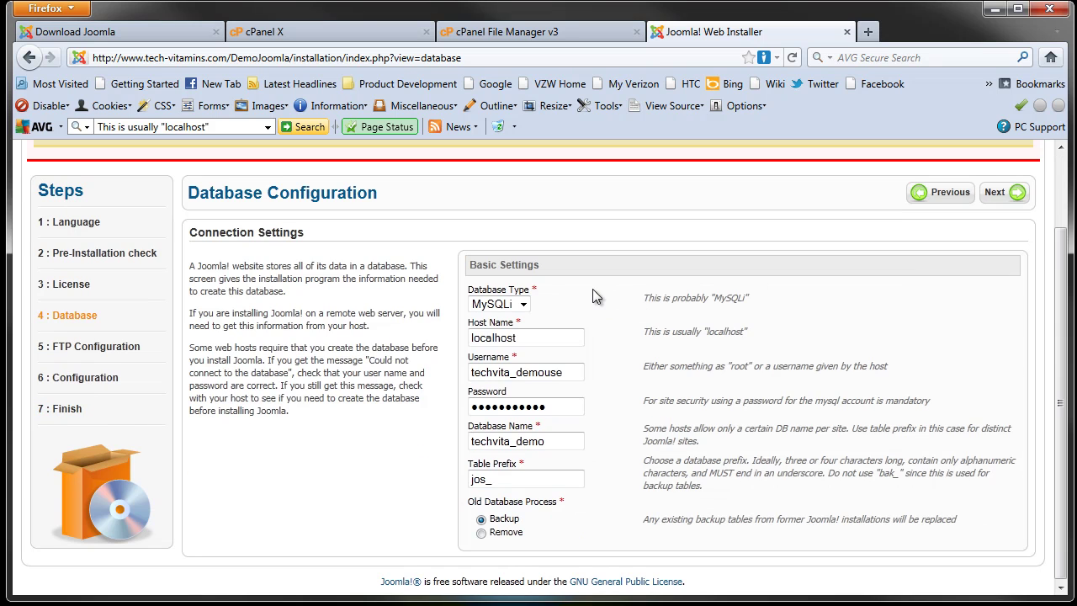
left_click(520, 305)
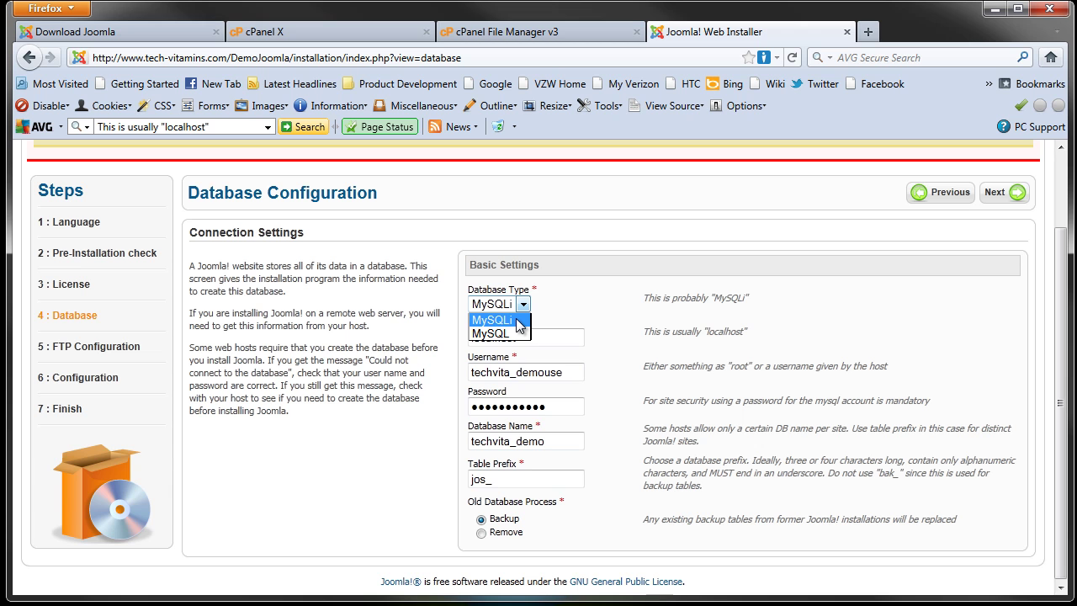
left_click(513, 334)
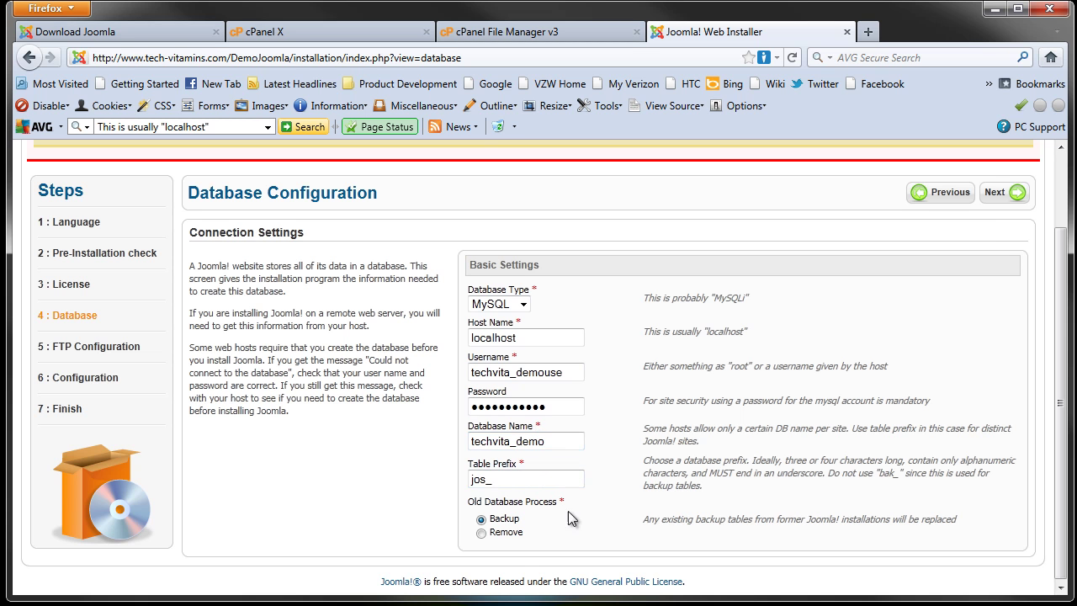
left_click(998, 194)
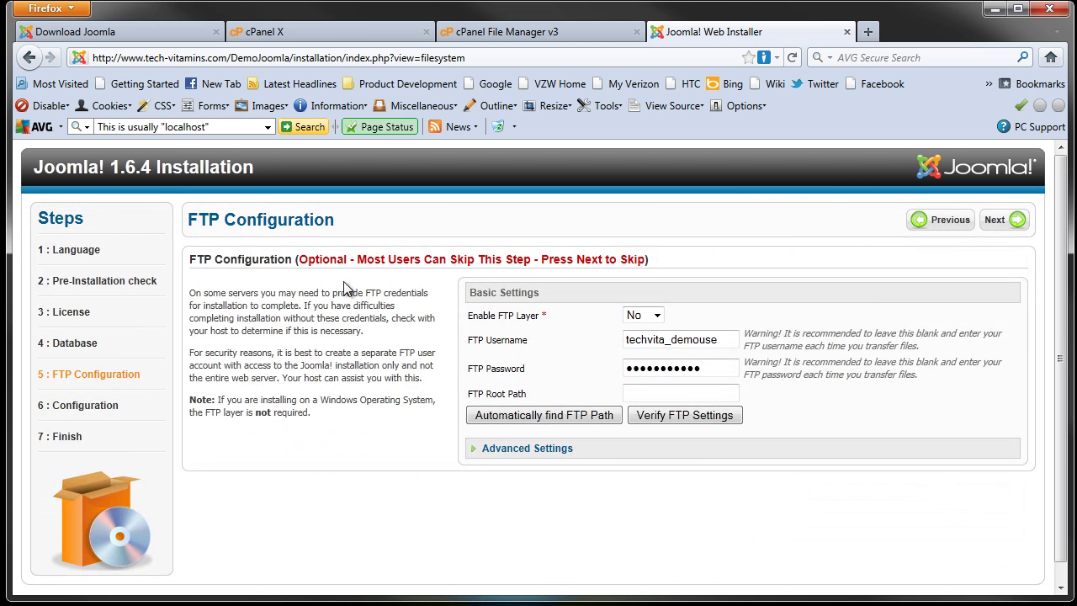
Step: Keep Enable FTP Layer at No and advance to the Main Configuration step
left_click(656, 315)
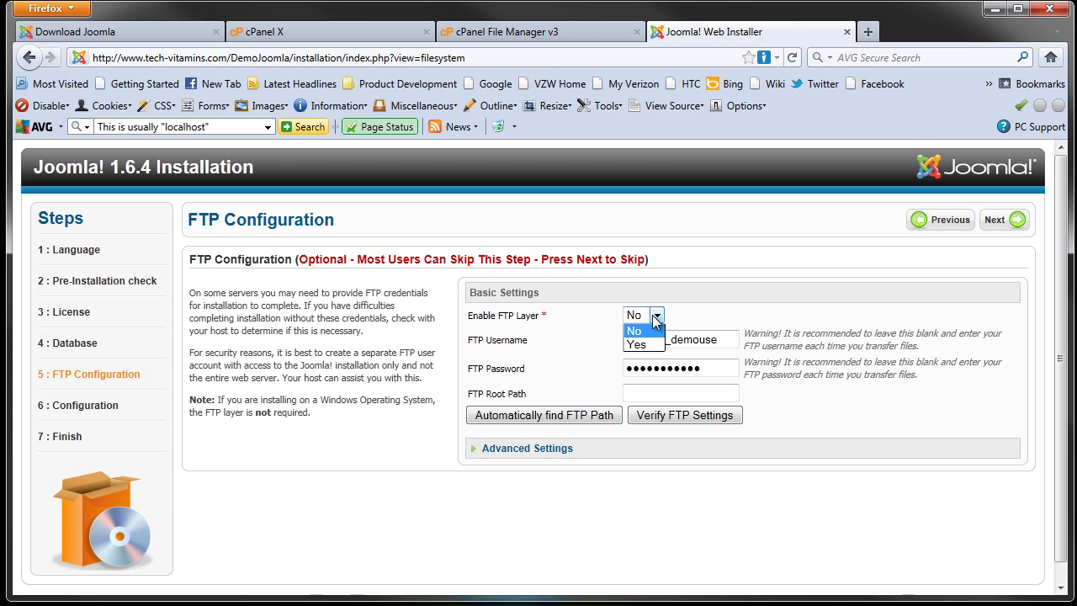
left_click(656, 319)
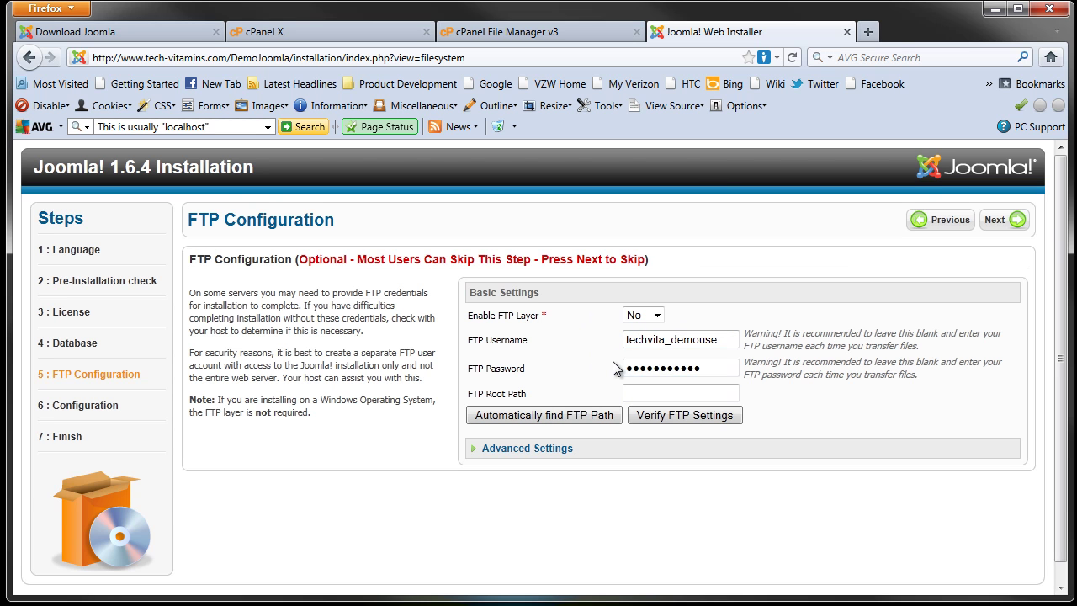
left_click(664, 313)
left_click(665, 315)
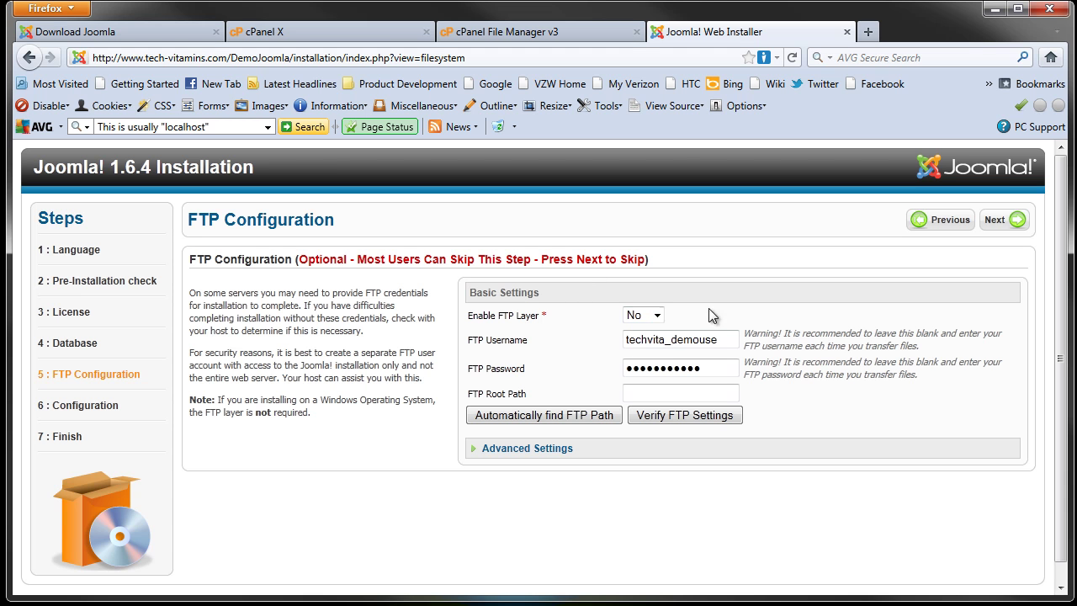
left_click(1015, 222)
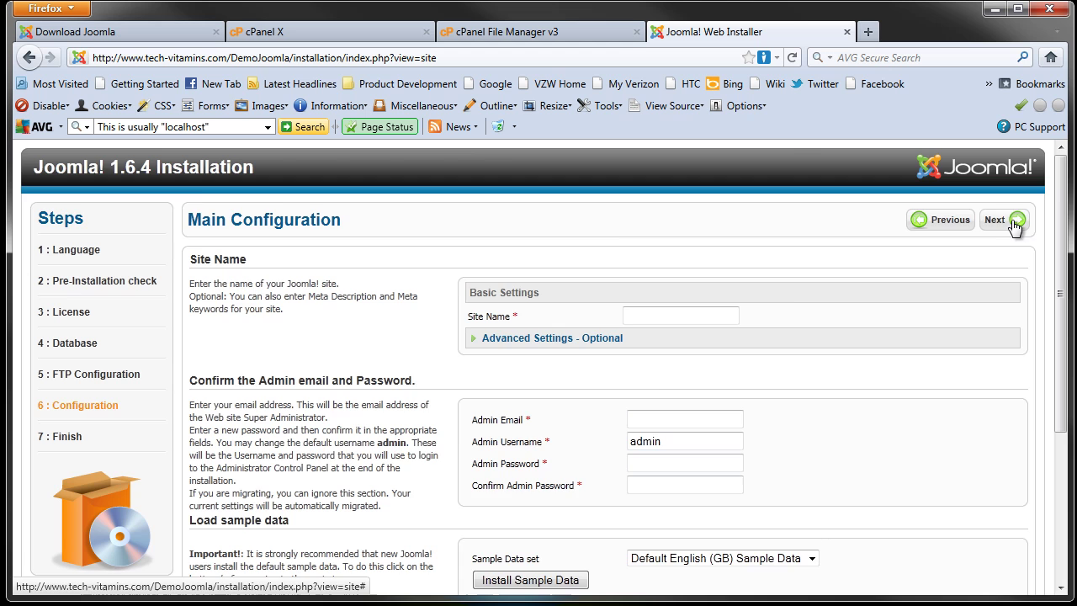
Step: Enter the site name 'demo joomla' and fill in the administrator's e-mail address
scroll(601, 332, "down", 2)
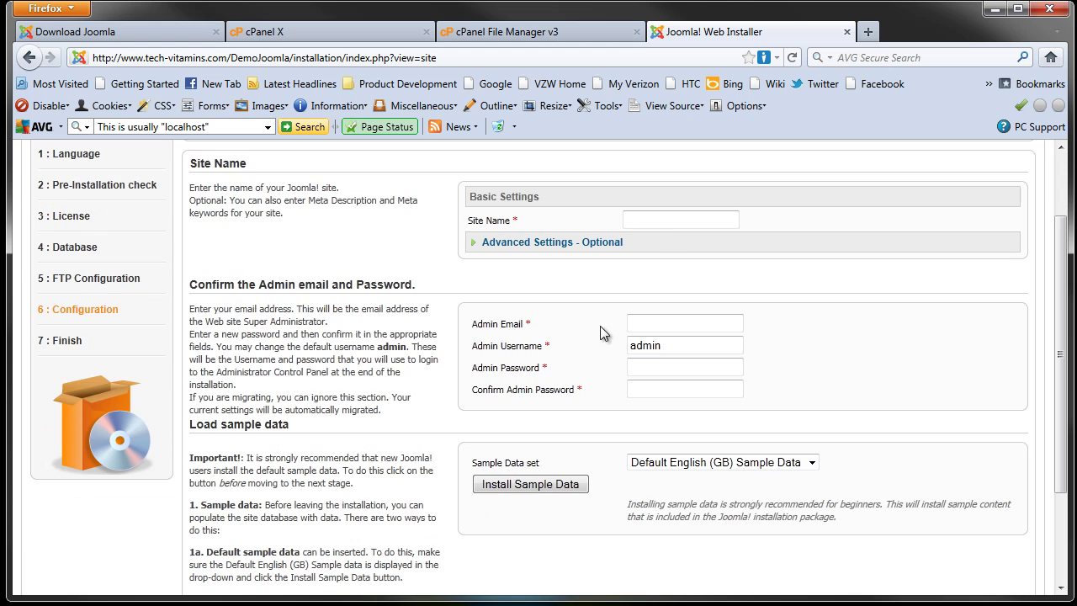
left_click(678, 218)
type("demo joomla")
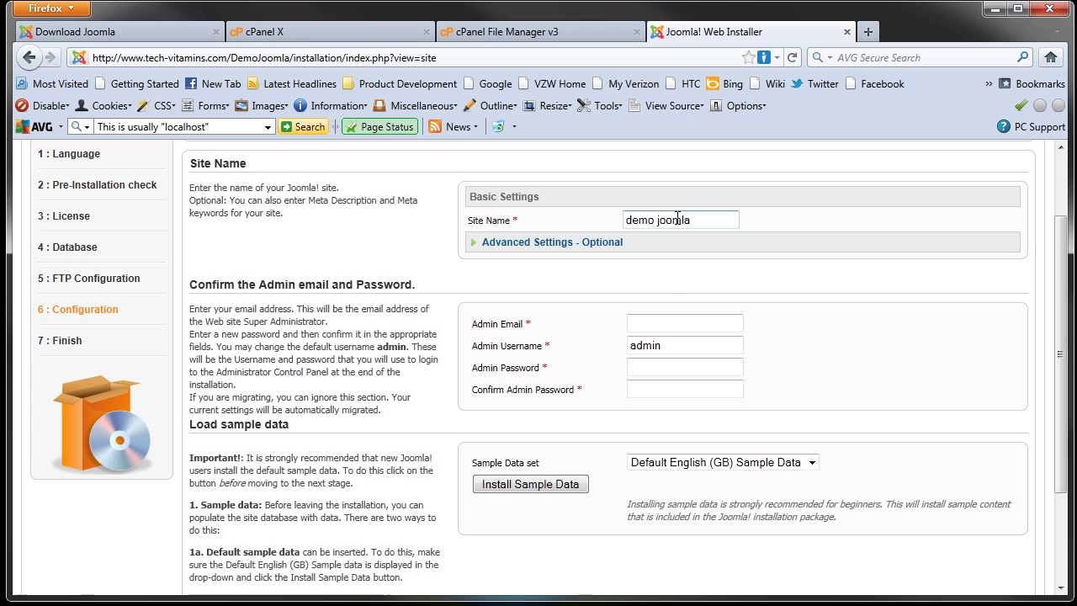
left_click(666, 322)
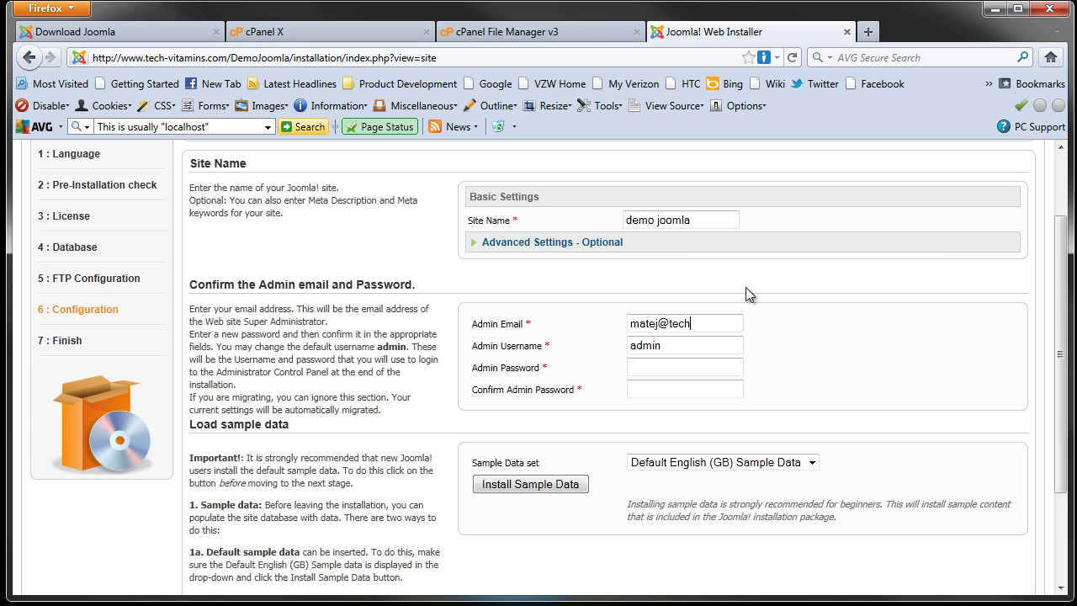
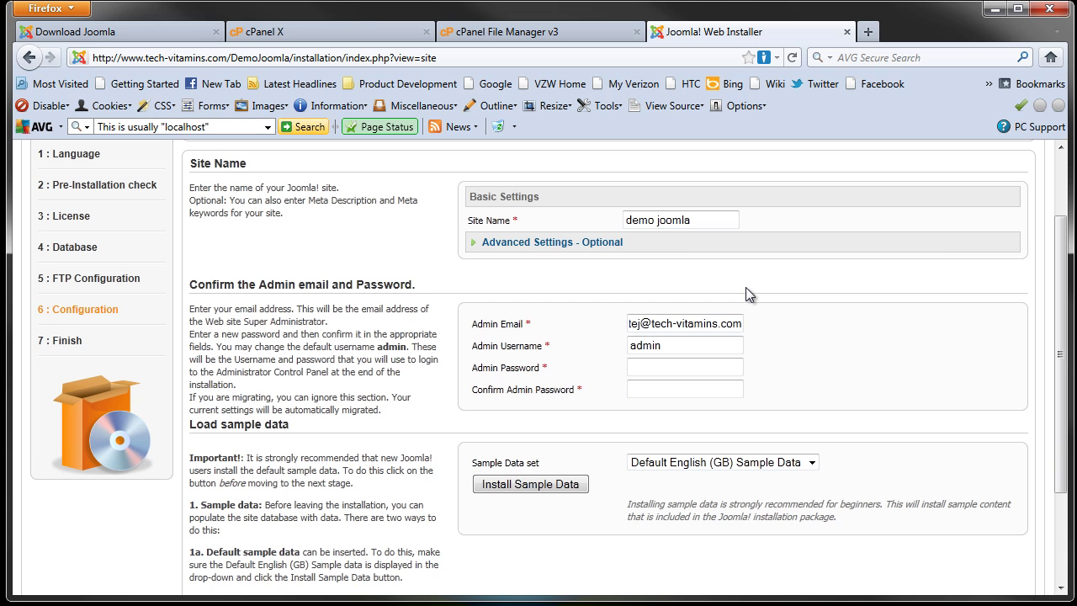
Step: Replace the default 'admin' username with the administrator's own username
left_click(693, 346)
left_click(690, 366)
left_click(683, 347)
left_click_drag(683, 347, 633, 343)
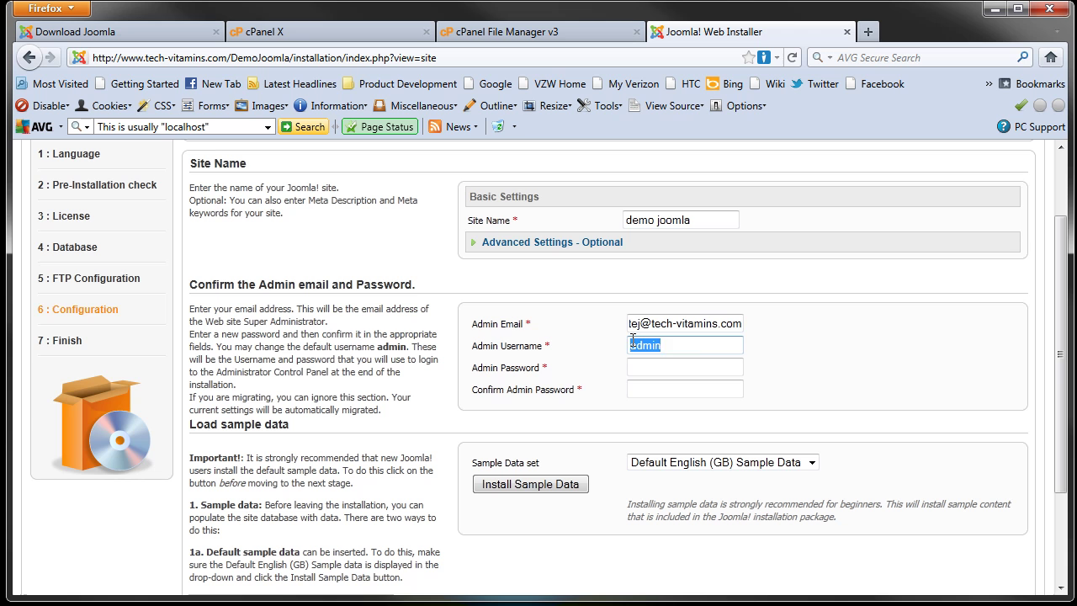
type("matej")
Step: Set the admin password and enter it again in Confirm Admin Password
left_click(638, 368)
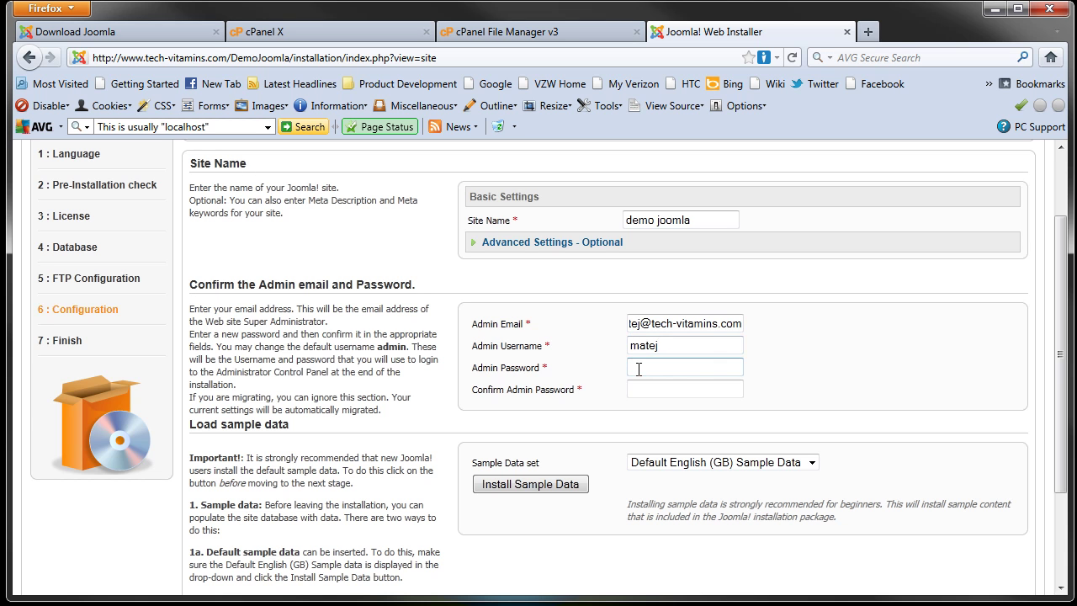
type("••••••••••")
double_click(712, 367)
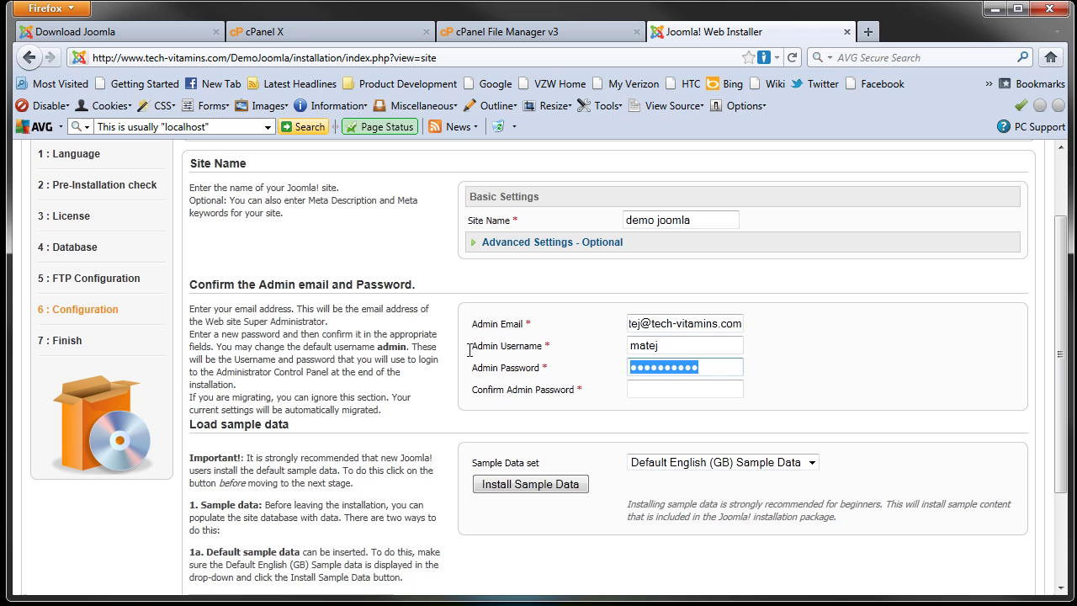
type("•••••••••••")
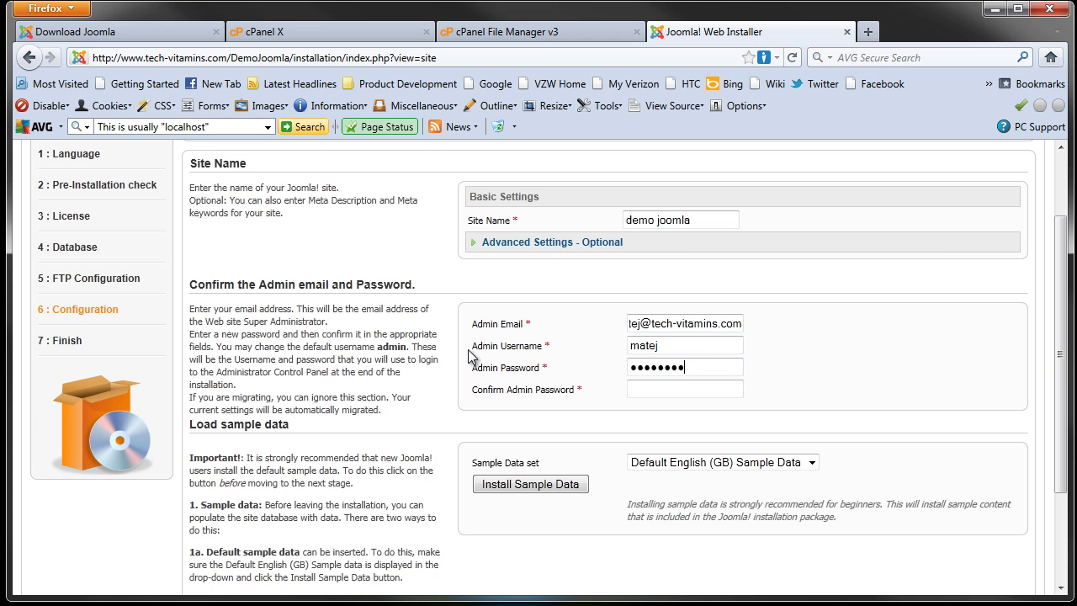
type("••••")
left_click(654, 391)
type("•••••••")
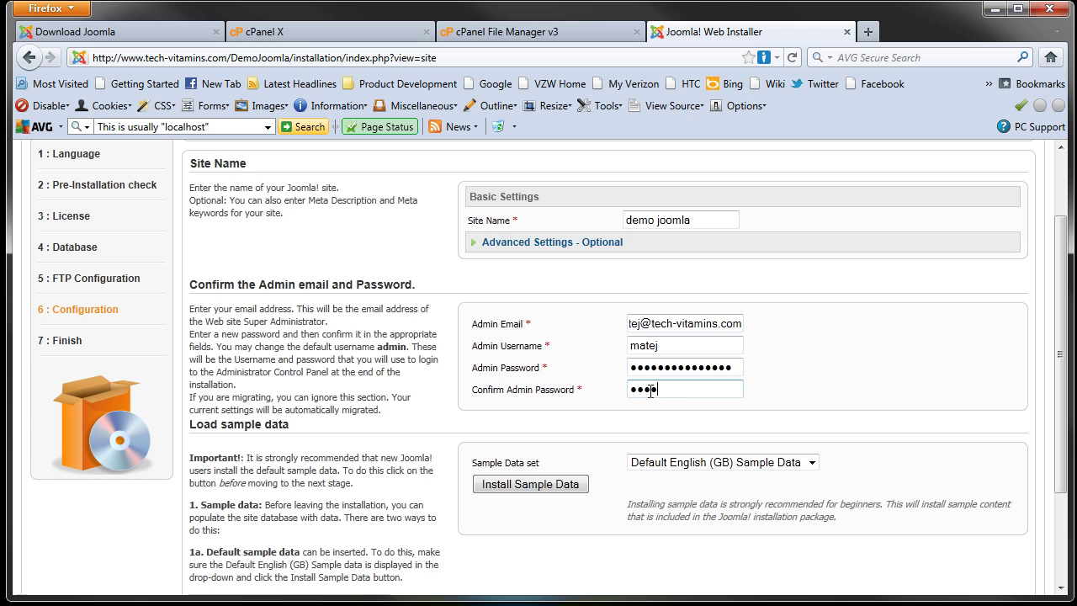
type("••••••••")
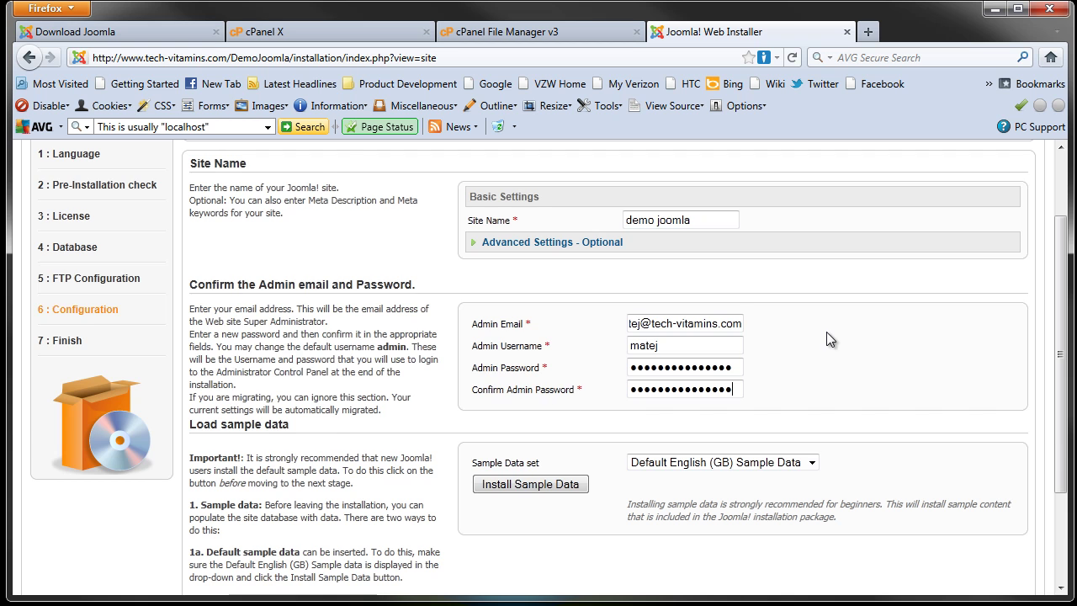
scroll(829, 335, "down", 3)
scroll(828, 341, "up", 4)
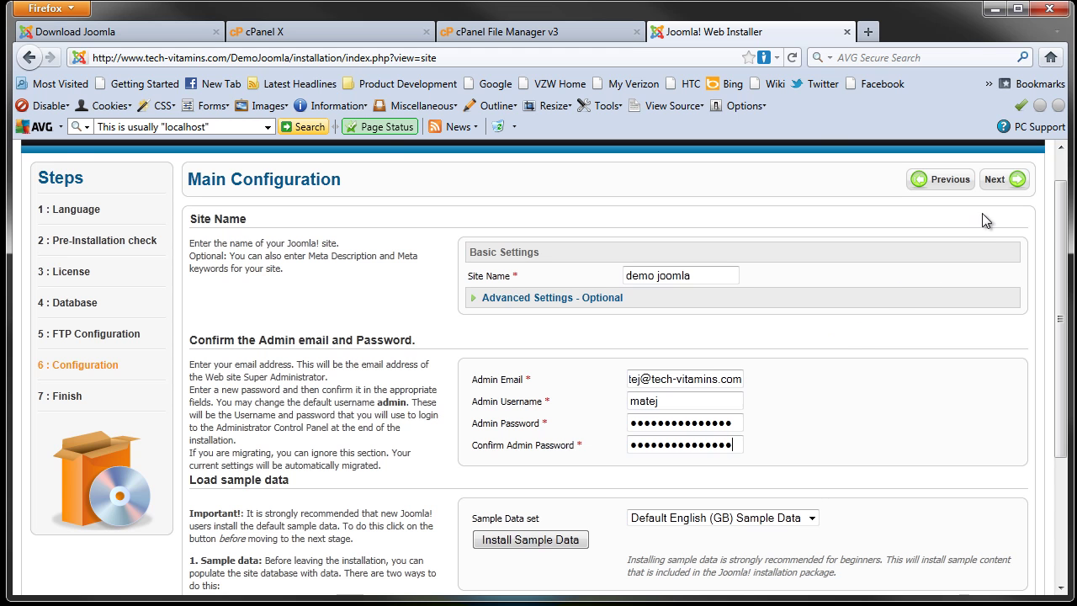
Step: Submit the configuration, save the password in the browser, and select DemoJoomla's installation folder in File Manager
left_click(1010, 183)
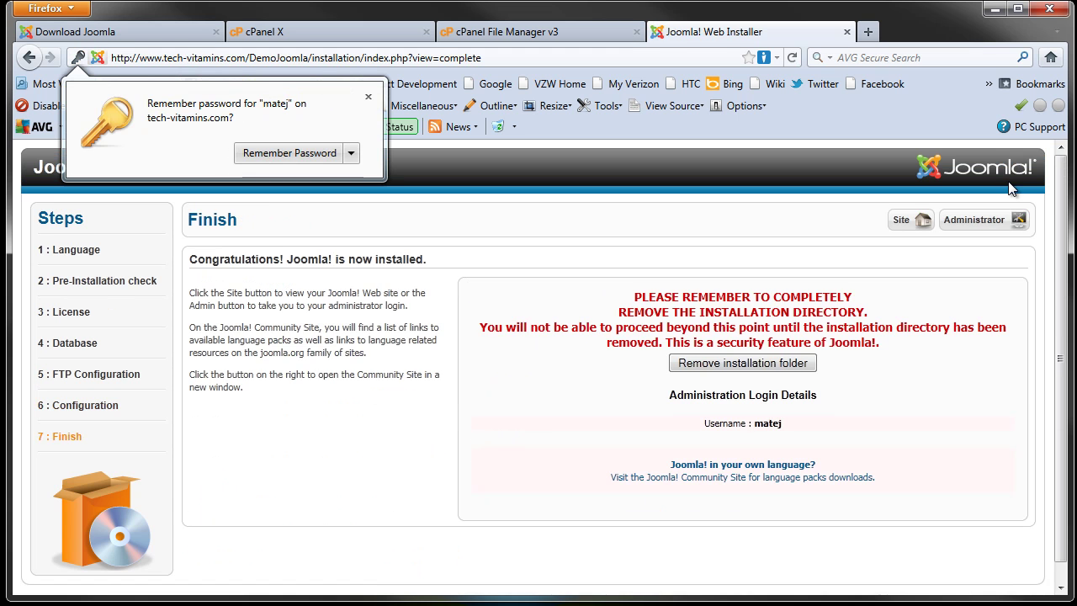
left_click(283, 155)
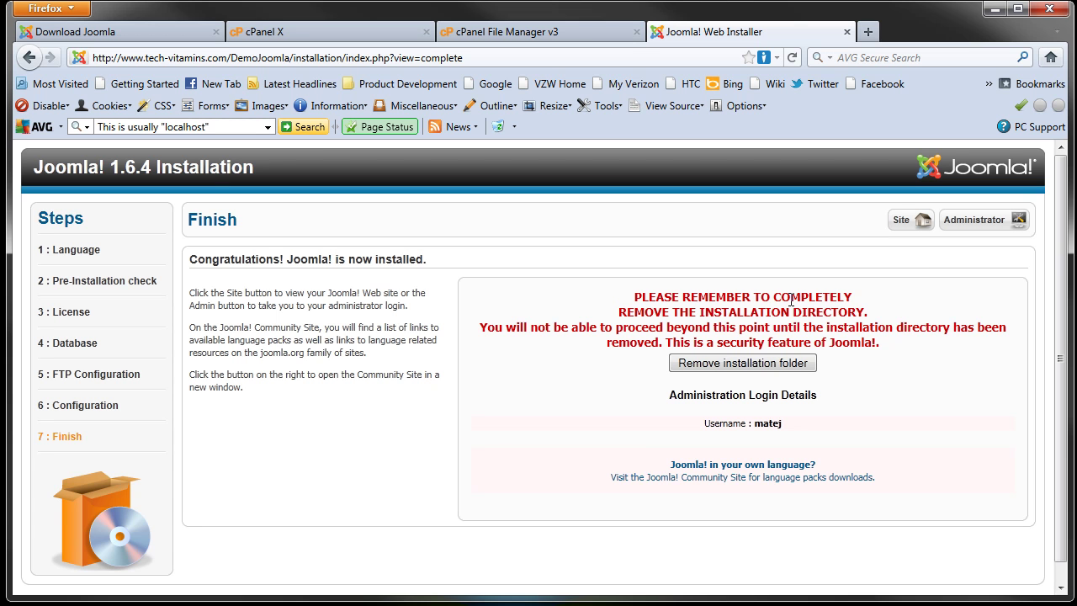
left_click(537, 33)
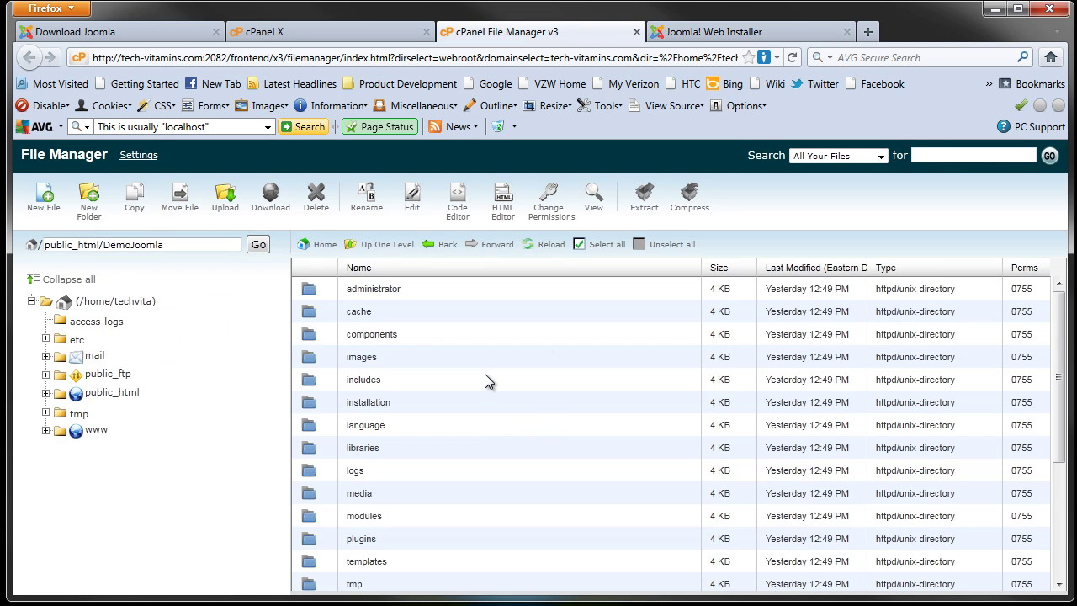
scroll(484, 373, "down", 4)
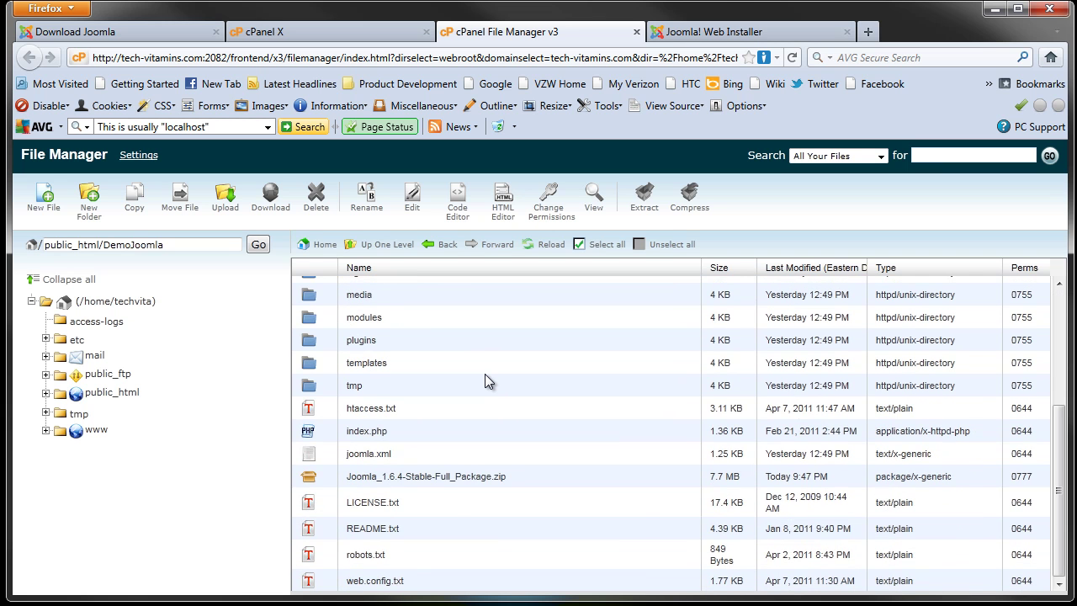
scroll(484, 381, "up", 3)
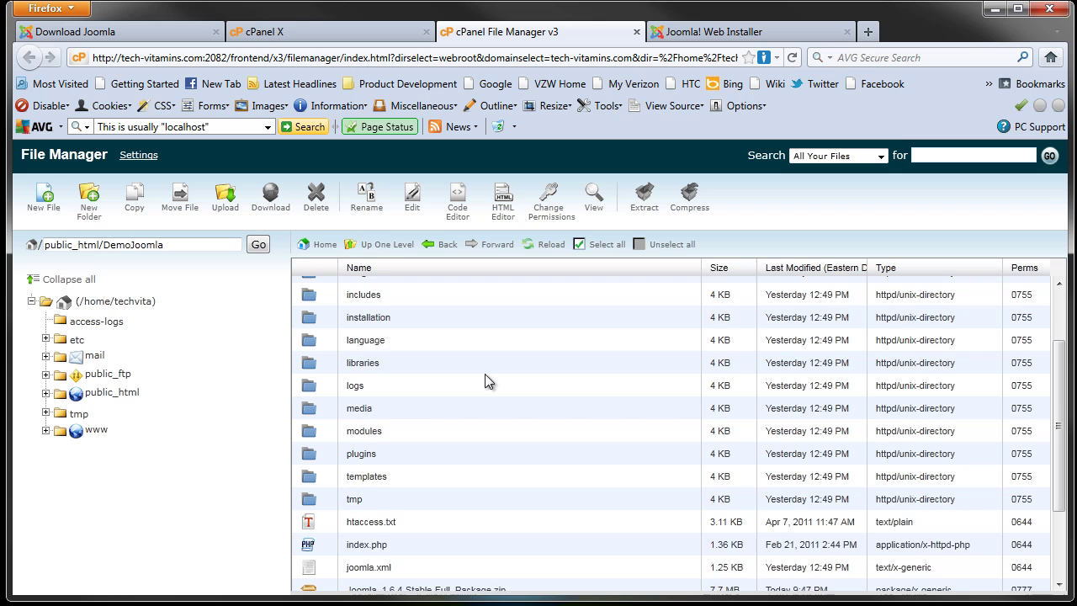
scroll(486, 375, "up", 1)
left_click(310, 358)
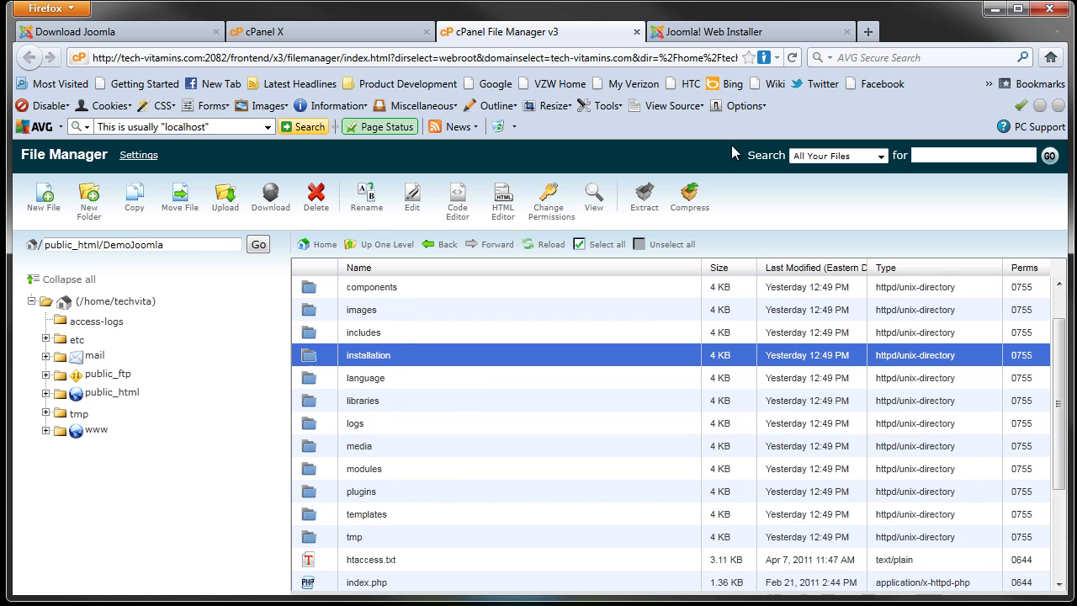
left_click(704, 37)
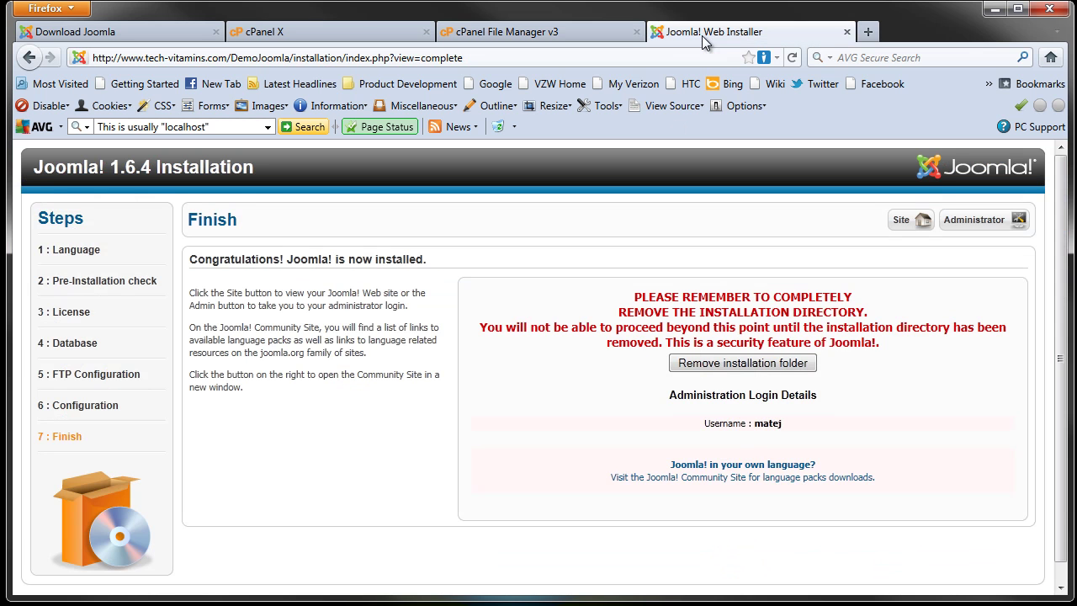
Step: Remove the installation folder and open the new site's front-end Home page
left_click(747, 364)
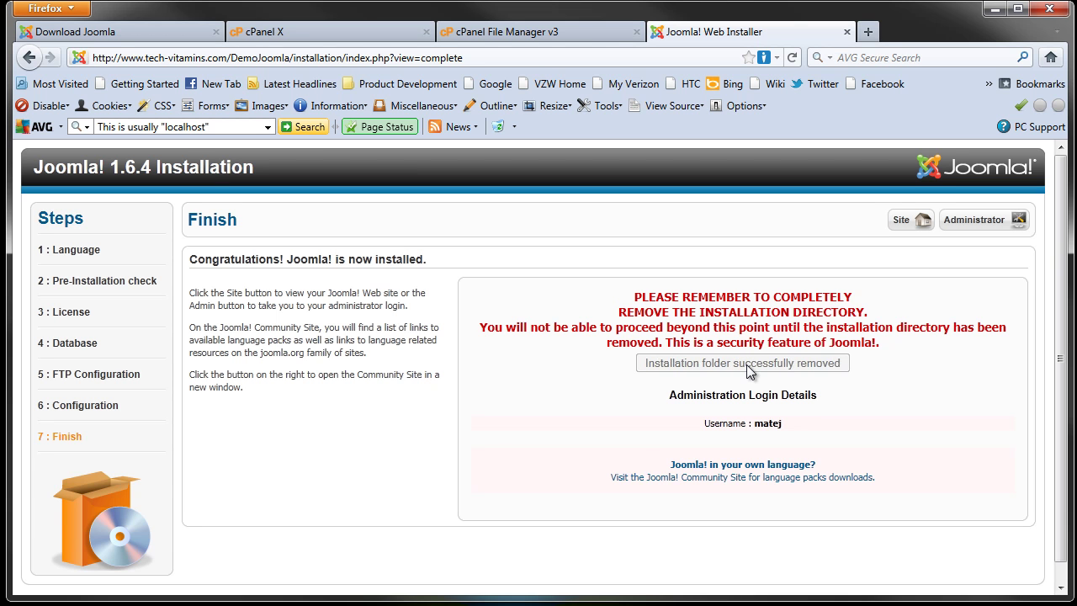
left_click(901, 222)
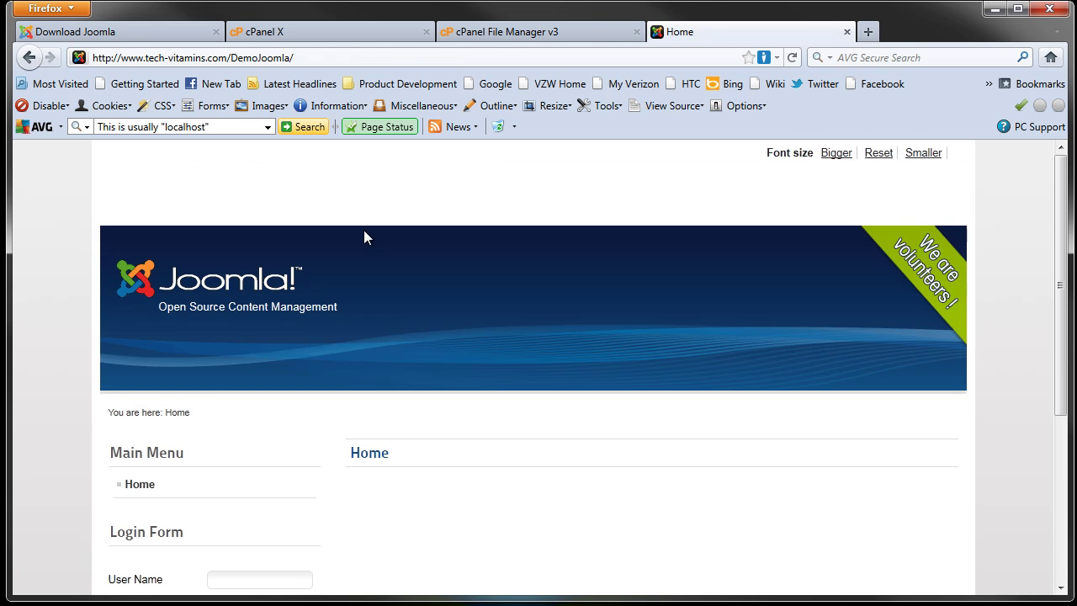
scroll(308, 365, "down", 3)
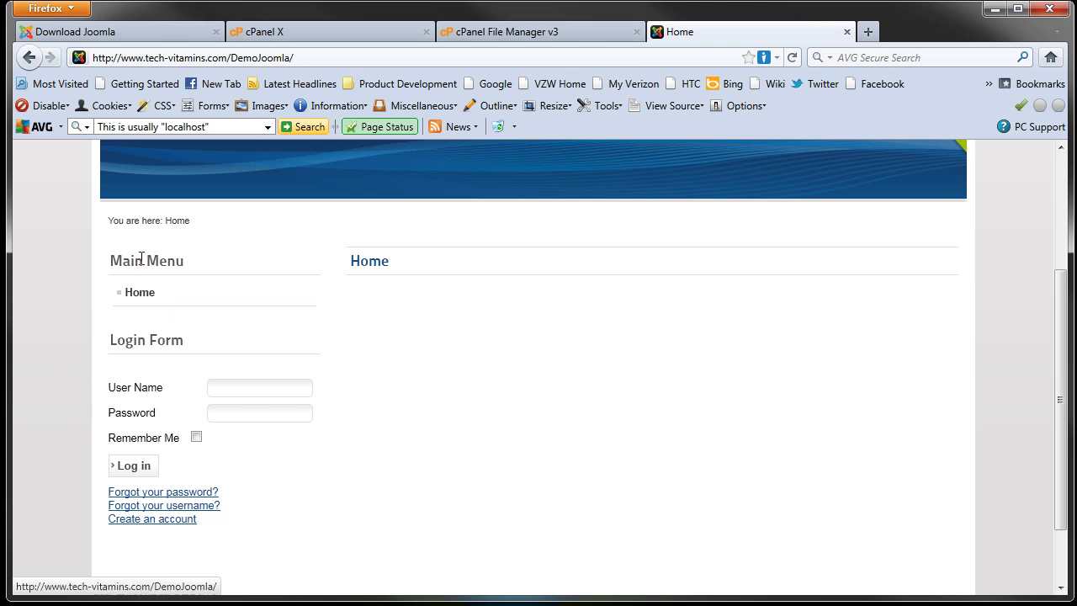
left_click(145, 299)
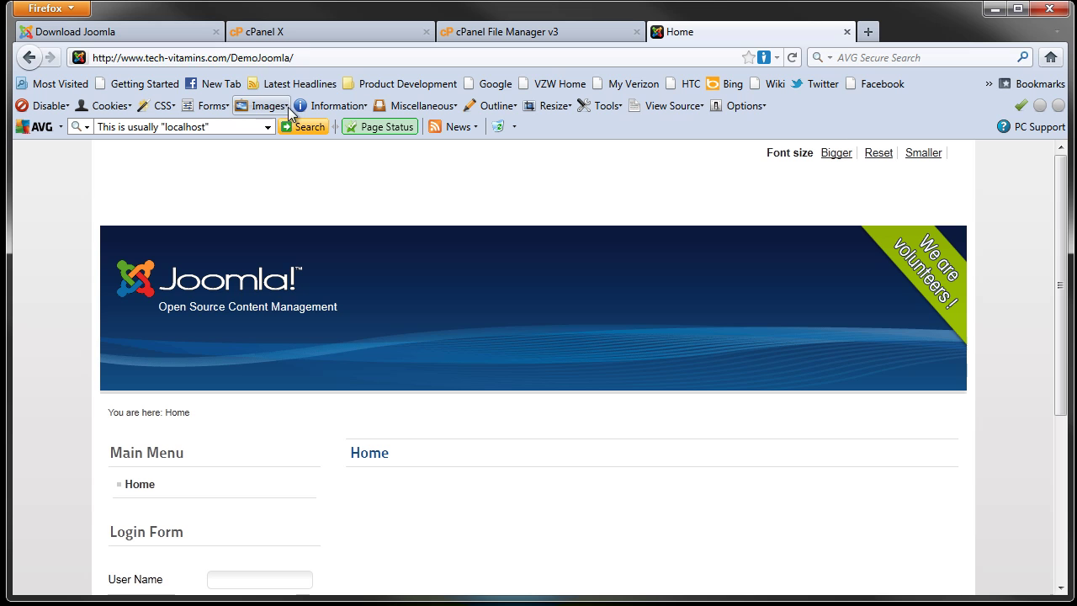
left_click(311, 56)
Step: Log in at DemoJoomla/administrator with the admin username and the browser-saved password
left_click(315, 57)
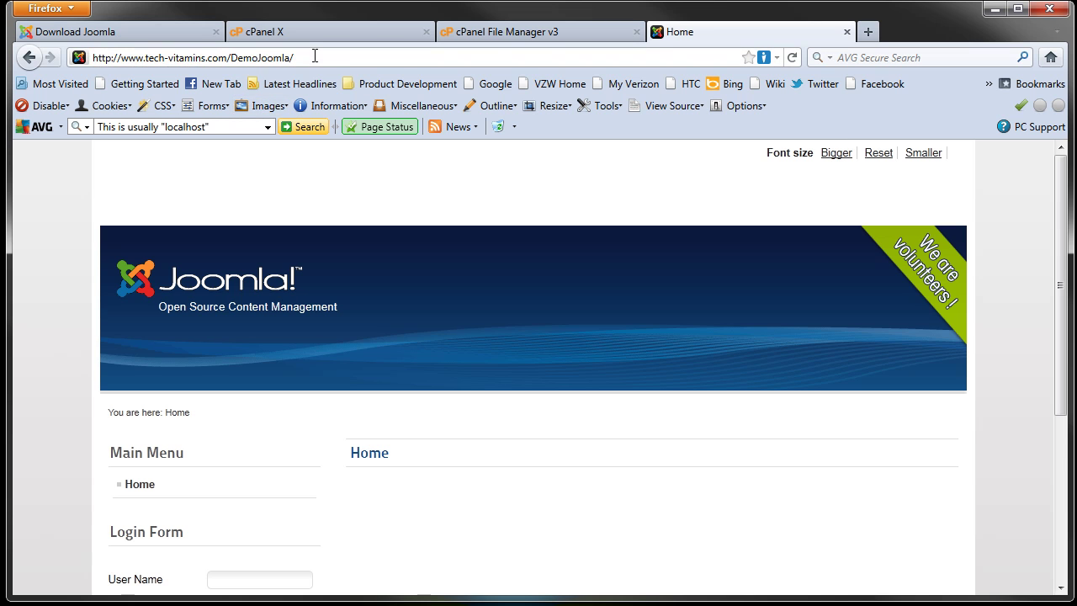
type("admini")
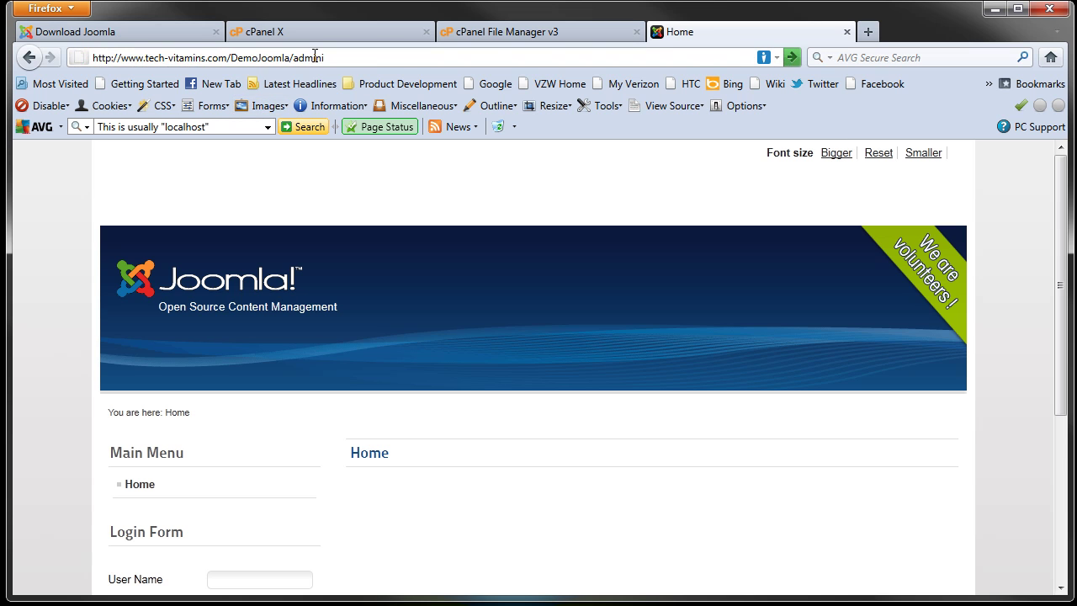
type("strator")
key("Return")
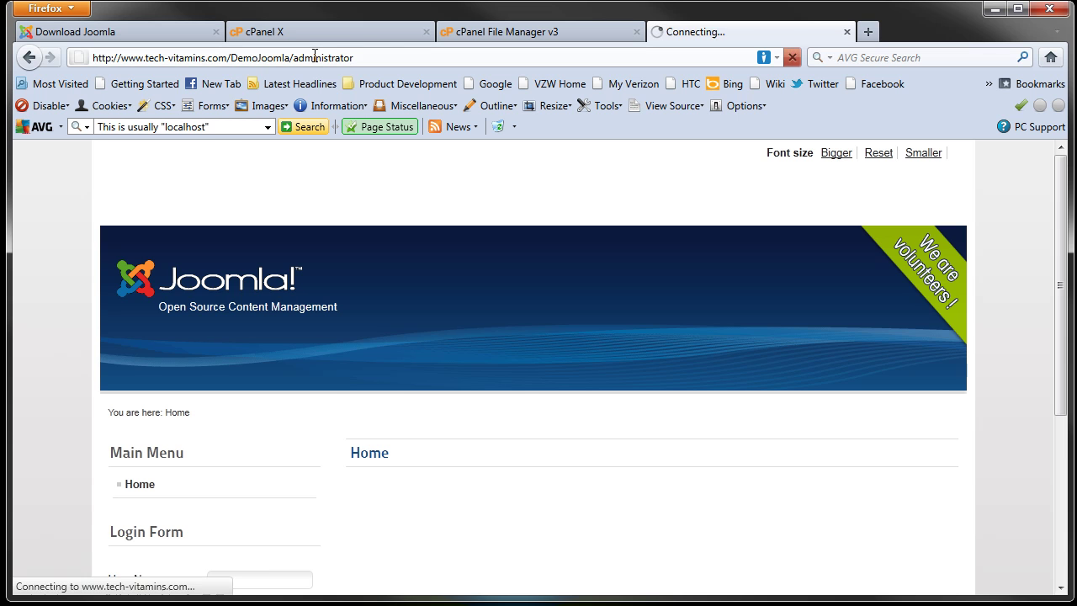
type("matej")
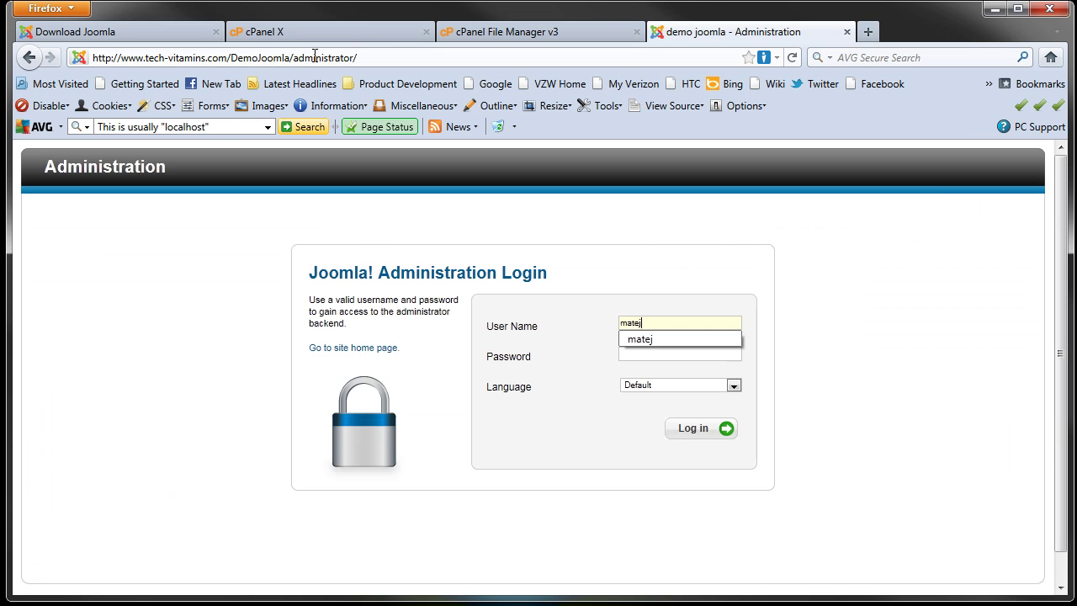
key("Tab")
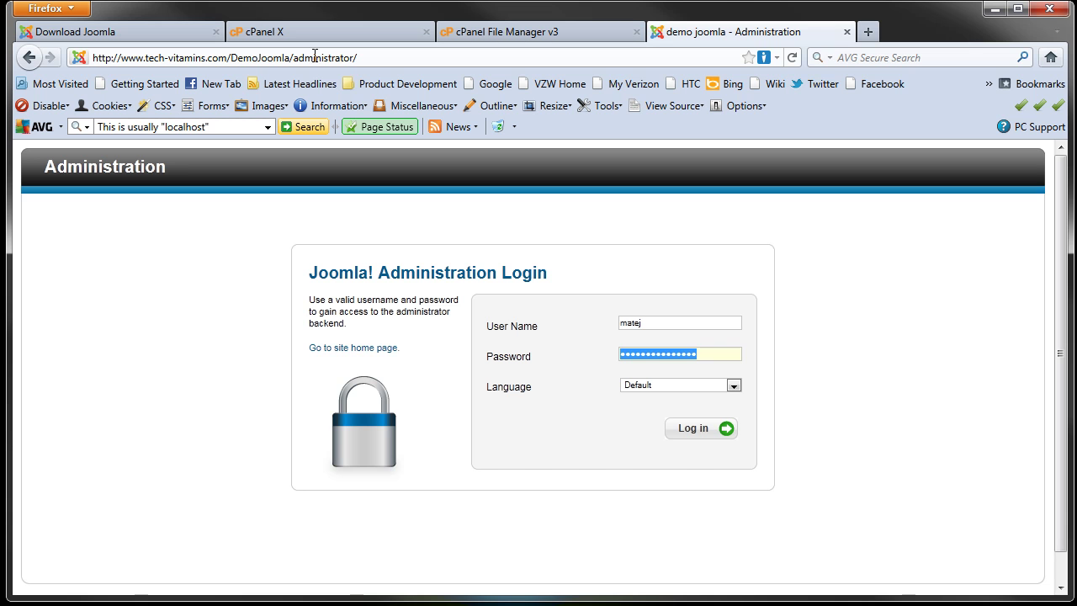
left_click(695, 430)
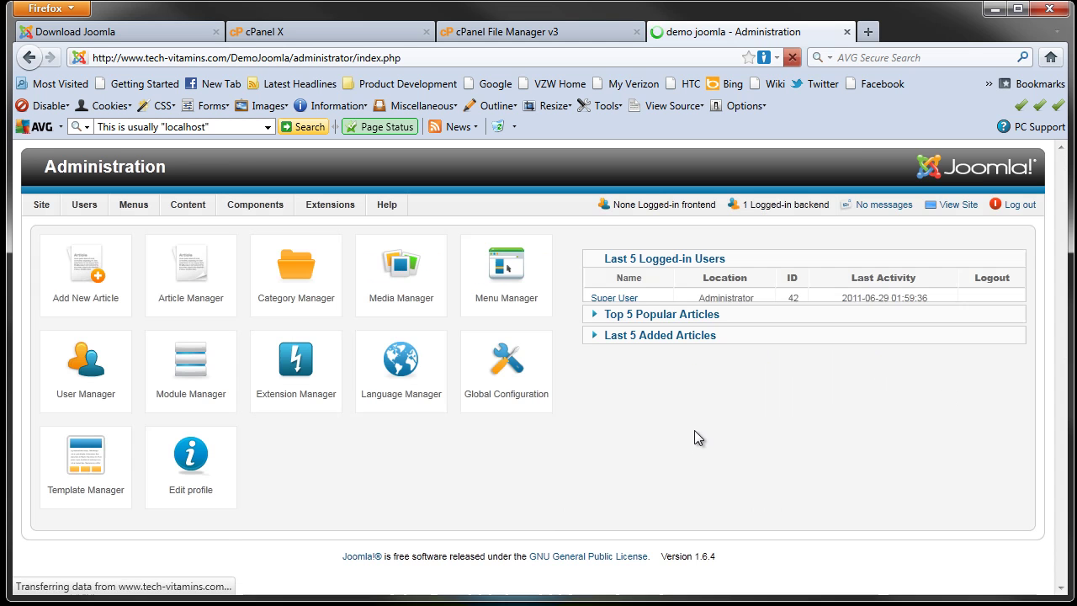